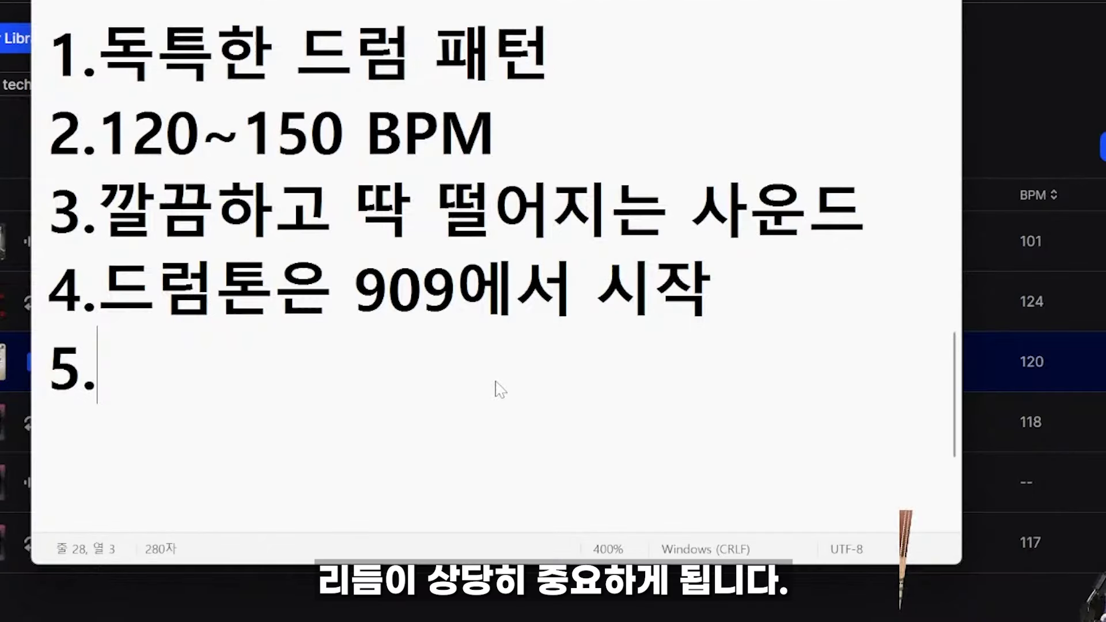
# Step: Add "싱커페이션" as item 5 of the list and briefly highlight that line
pyautogui.write('싱퍼')
pyautogui.press('BackSpace')
pyautogui.press('BackSpace')
pyautogui.write('ㅋ')
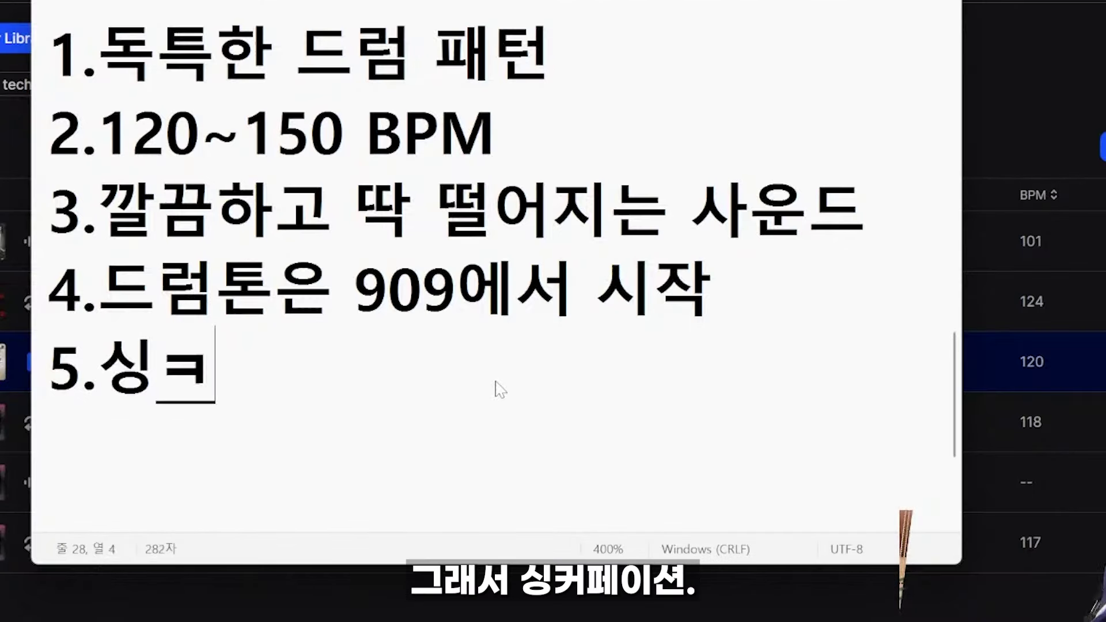
pyautogui.write('ㅓ페이션')
pyautogui.press('Return')
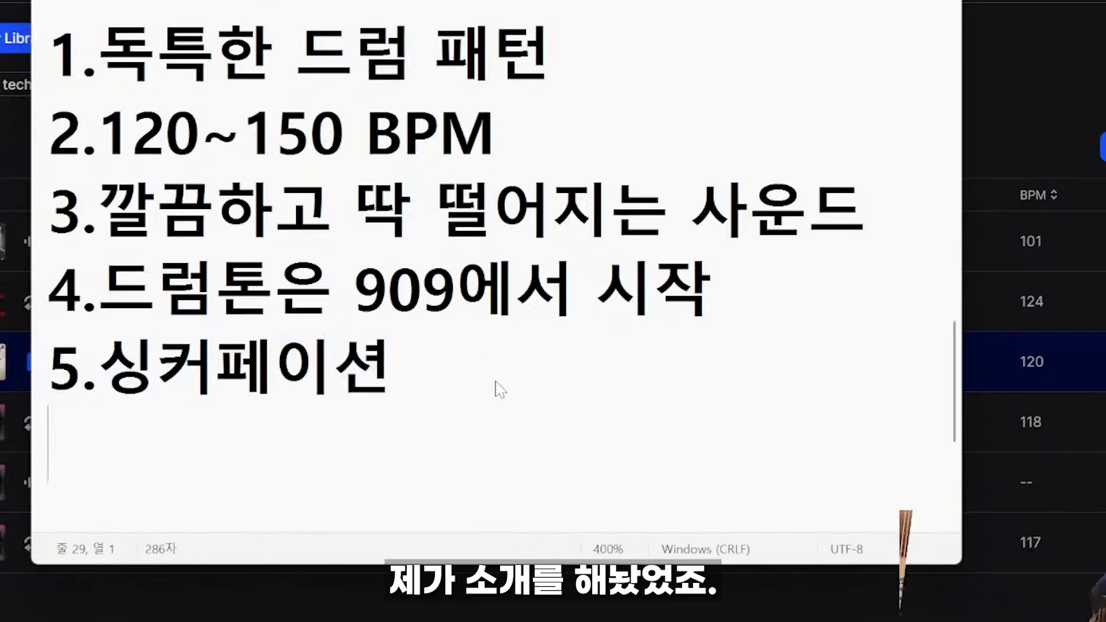
pyautogui.tripleClick(515, 356)
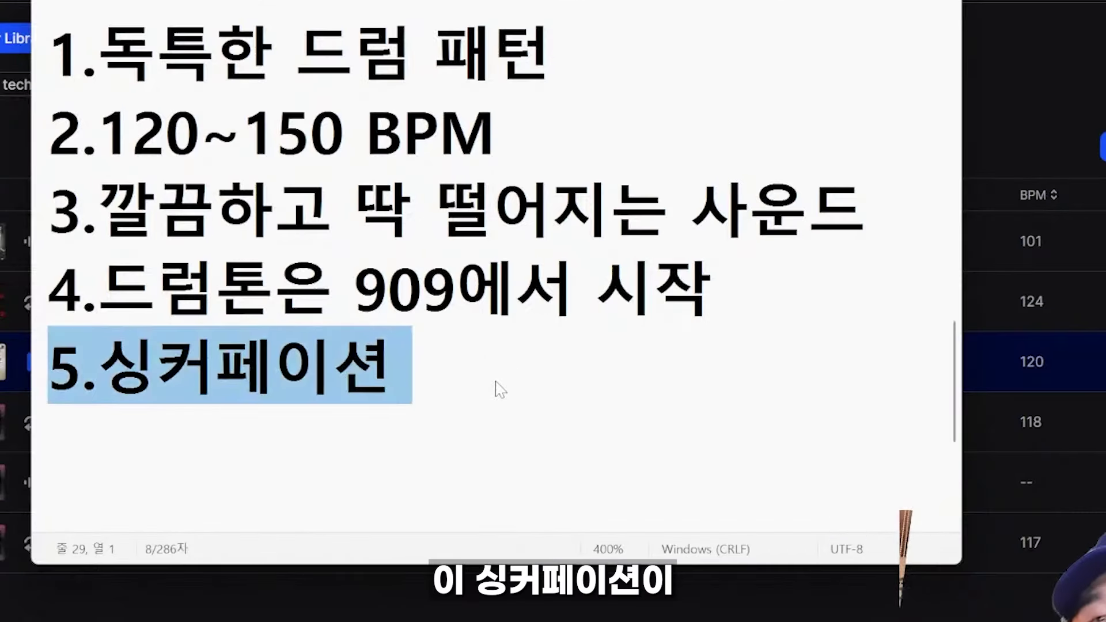
pyautogui.press('Right')
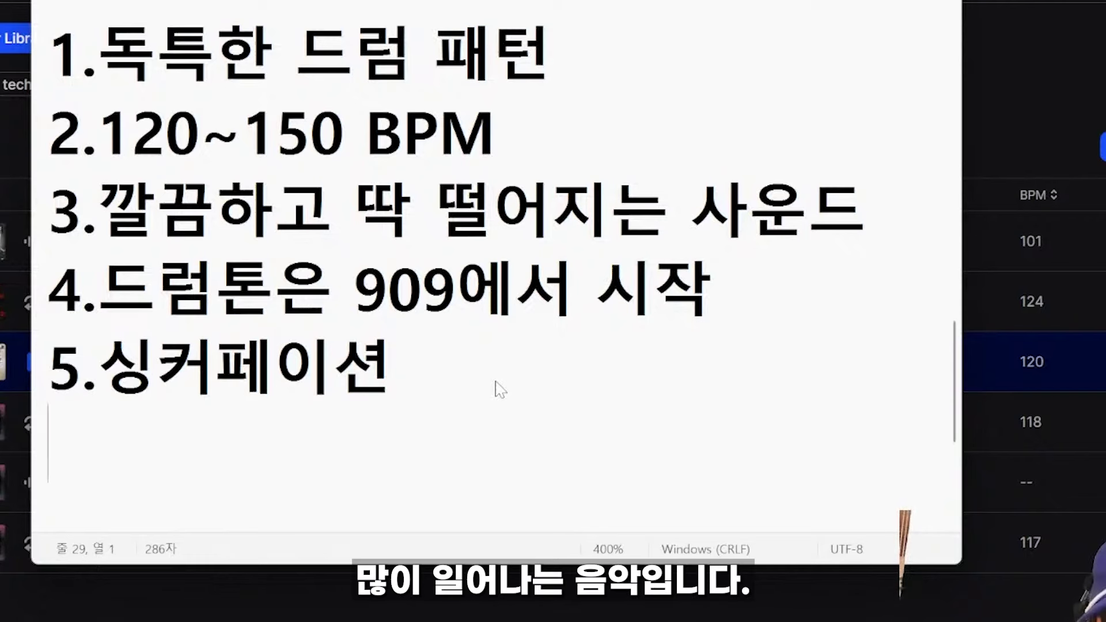
# Step: Add "6.약간의 스윙감" as the next list line and briefly highlight its text
pyautogui.write('6.약간의 ㅅ')
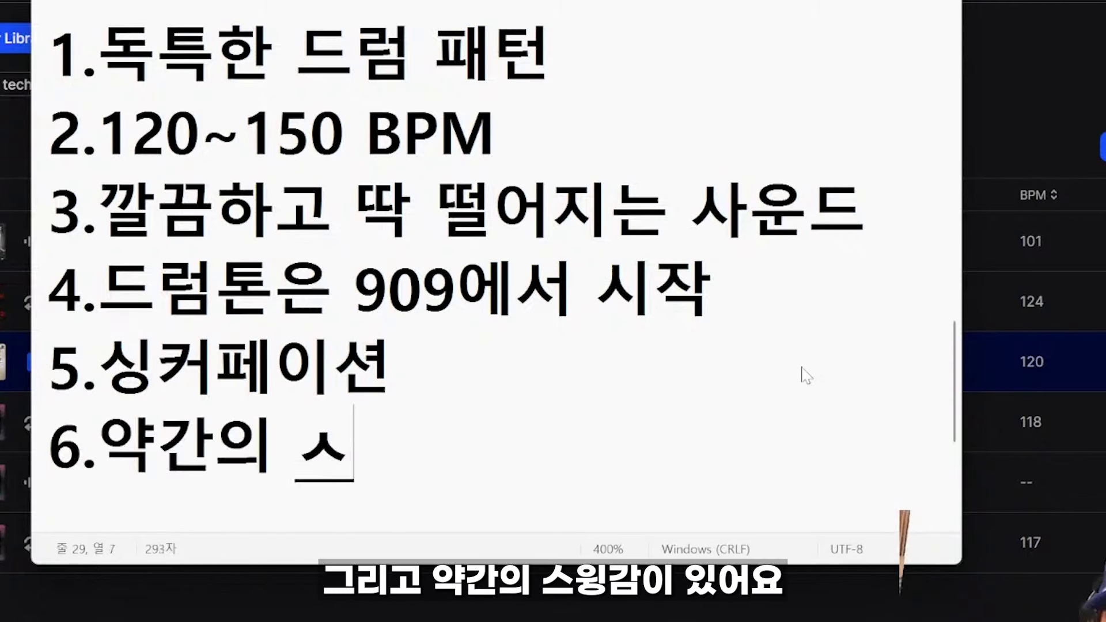
pyautogui.write('스윙감')
pyautogui.press('Return')
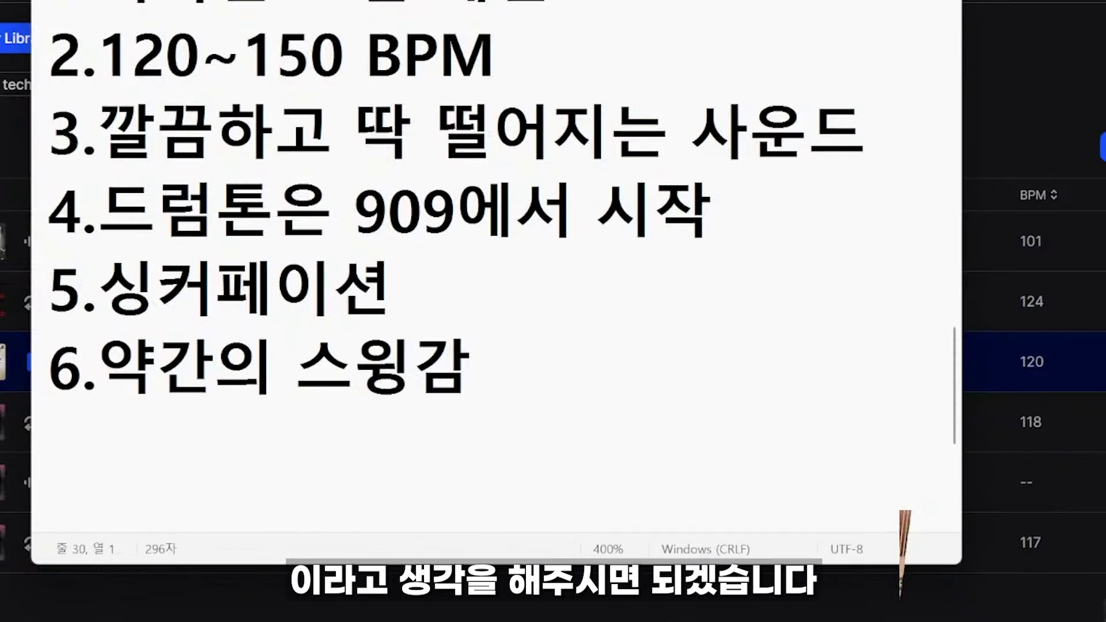
pyautogui.moveTo(499, 351); pyautogui.dragTo(273, 350)
pyautogui.press('Right')
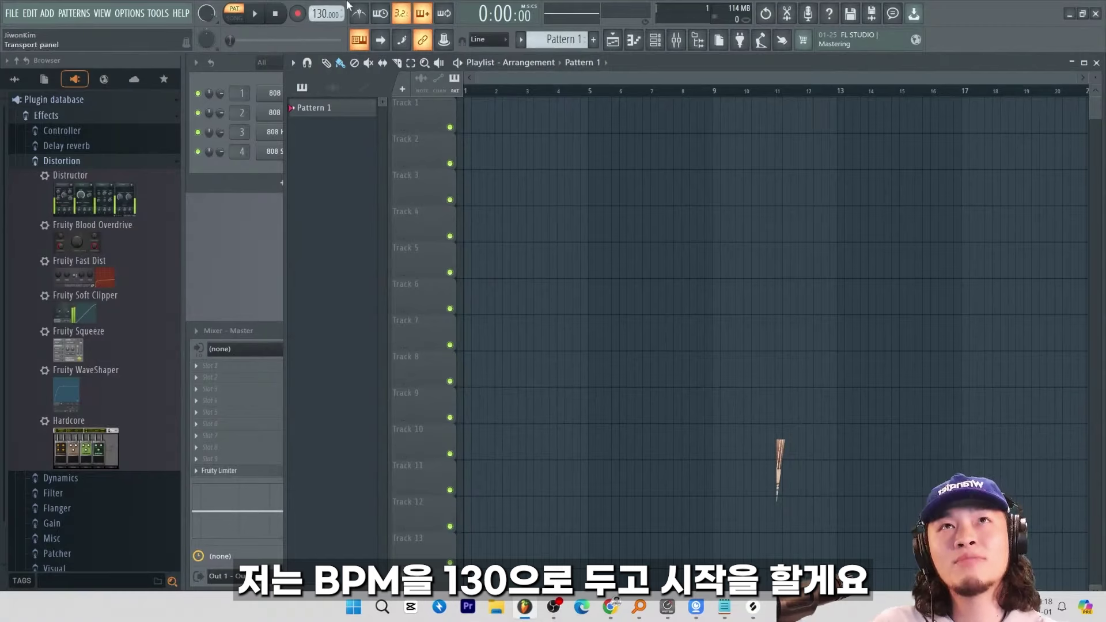
# Step: In FL Studio, uncover the channel rack beside the playlist and open the 808 Snare channel's piano roll
pyautogui.moveTo(286, 138); pyautogui.dragTo(516, 239)
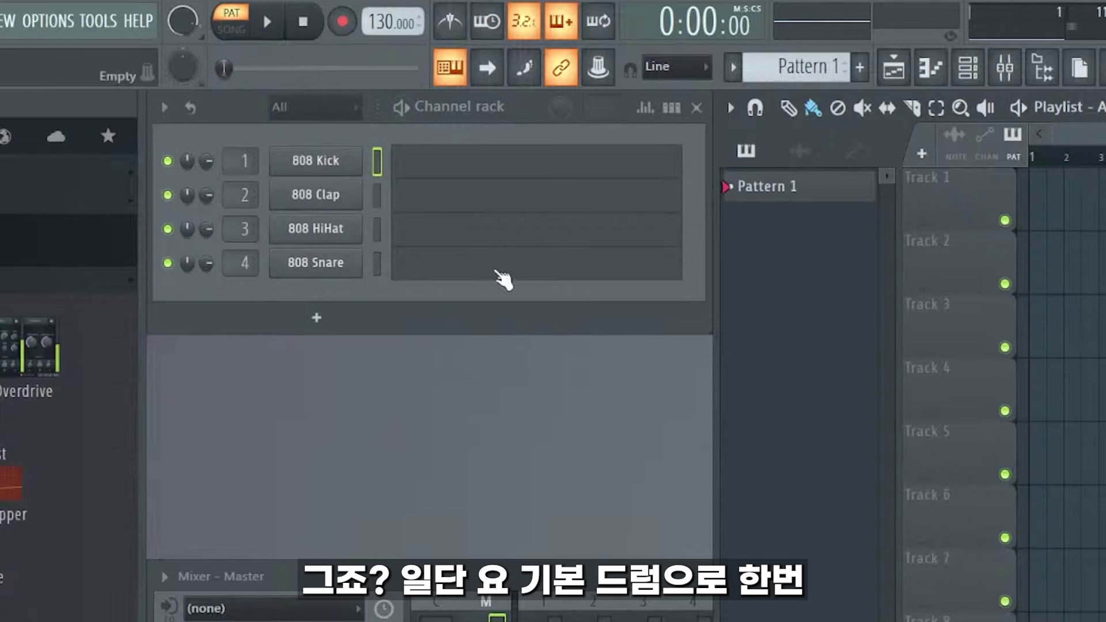
pyautogui.press('Down')
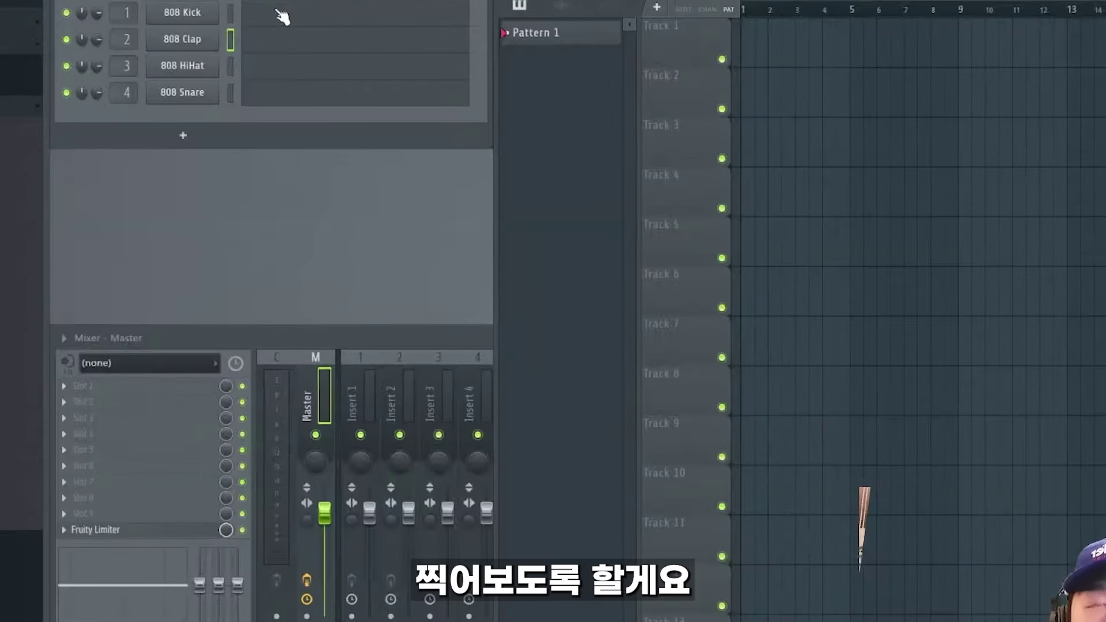
pyautogui.click(278, 86)
# Step: Draw C5 snare notes on beats 2 and 4 of bars 1 and 2, and play the pattern
pyautogui.click(174, 244)
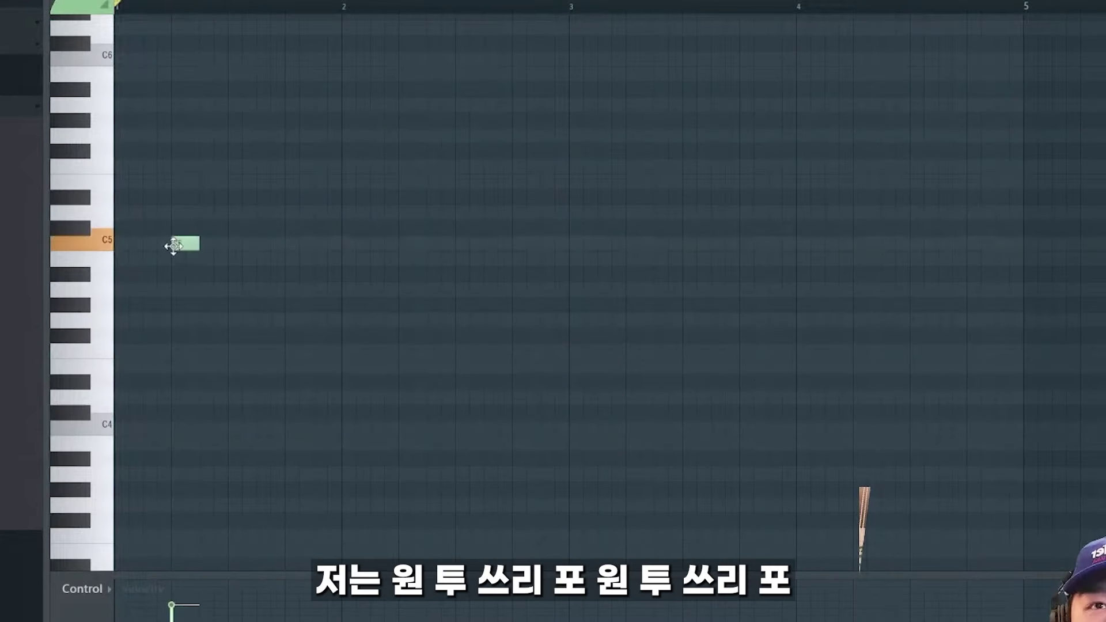
pyautogui.click(284, 245)
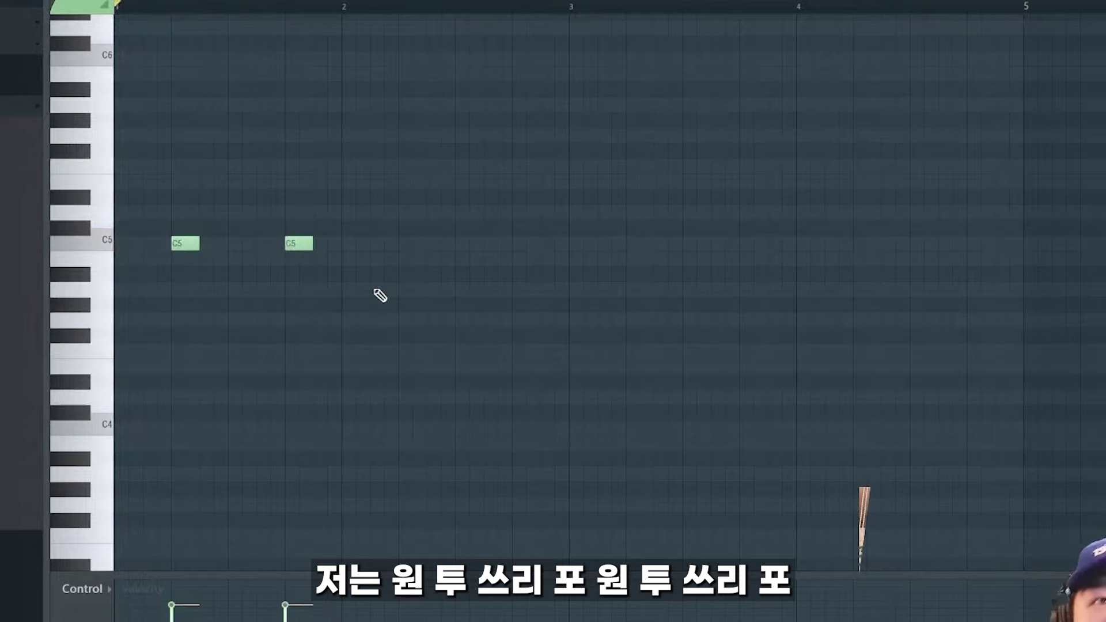
pyautogui.click(403, 245)
pyautogui.click(510, 245)
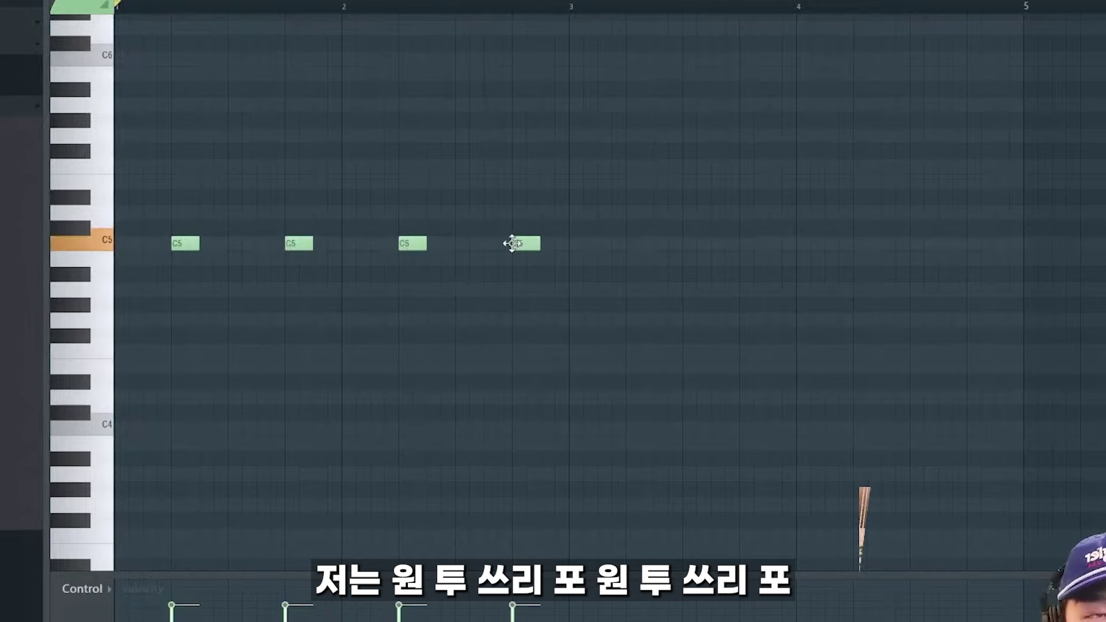
pyautogui.scroll(3, 363, 5)
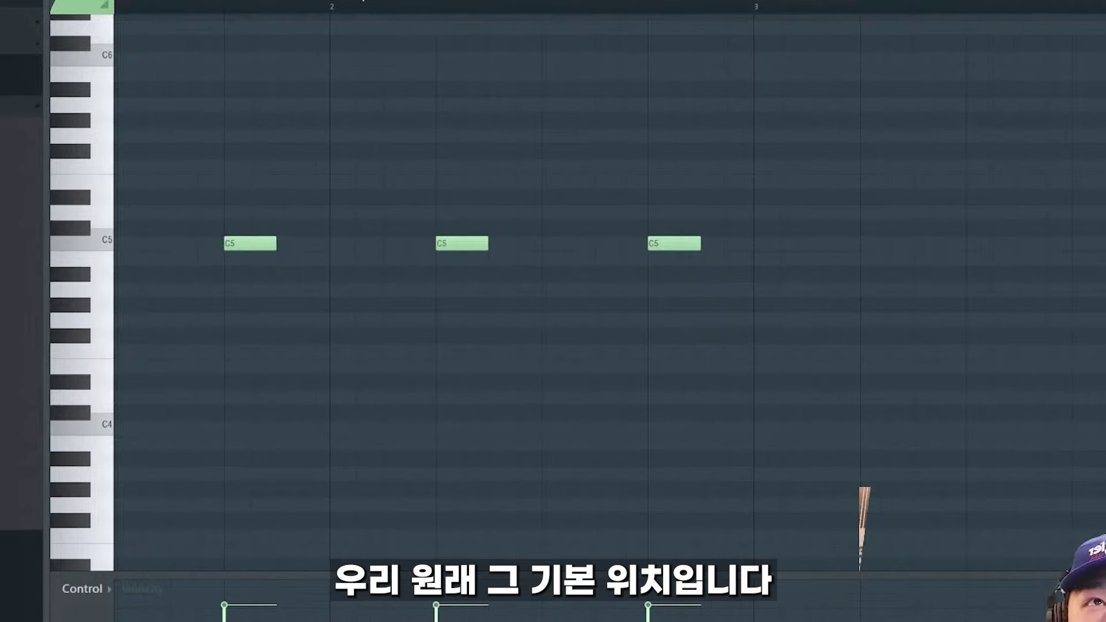
pyautogui.scroll(2, 323, 156)
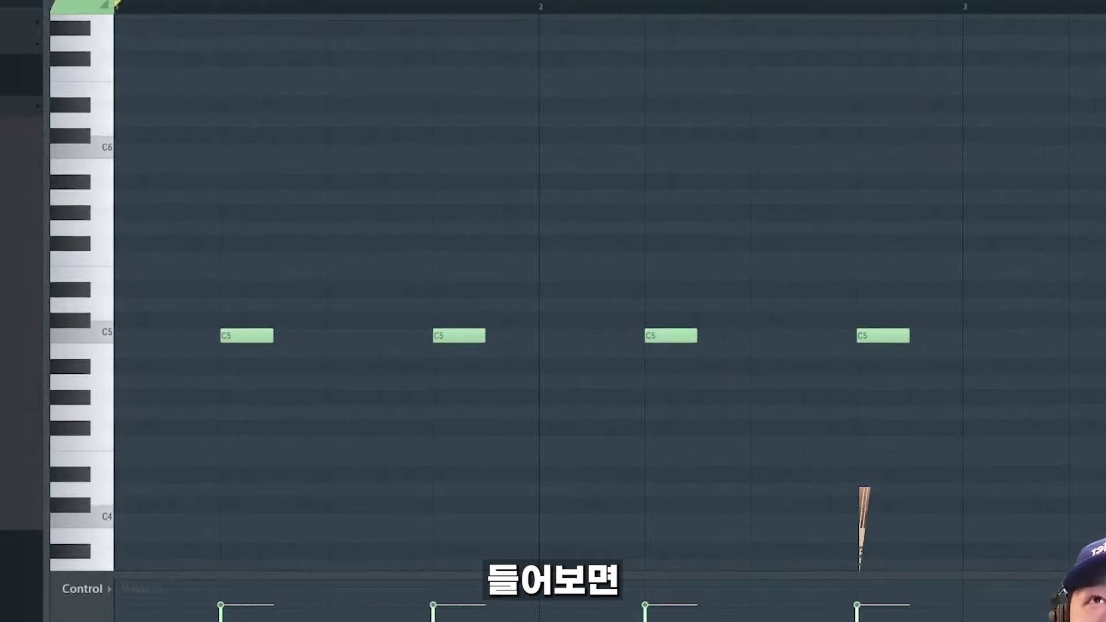
pyautogui.press('space')
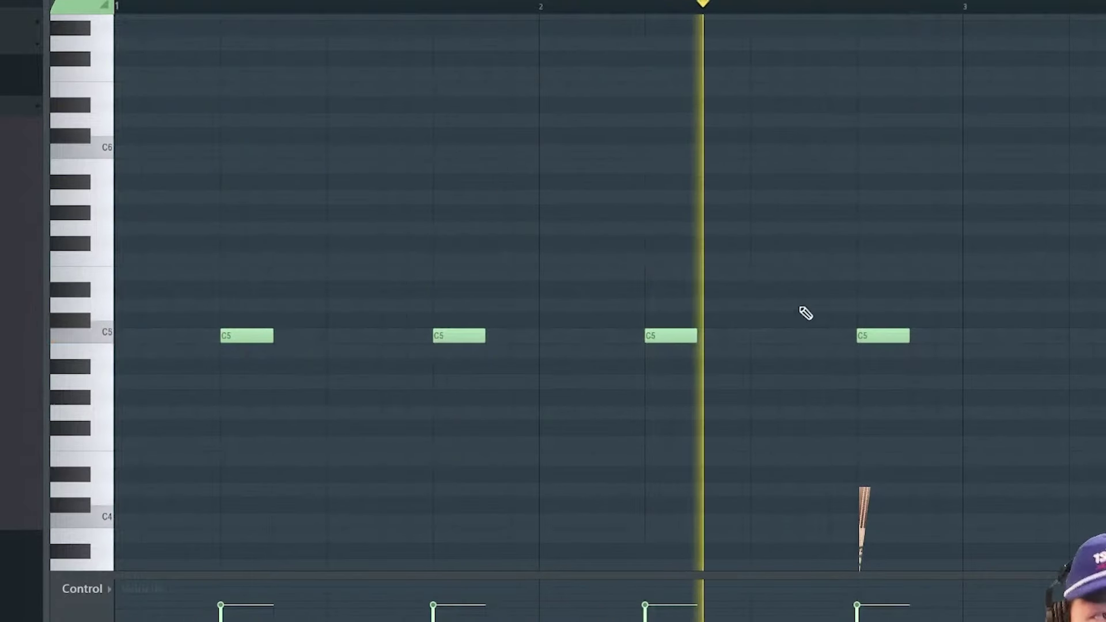
pyautogui.press('space')
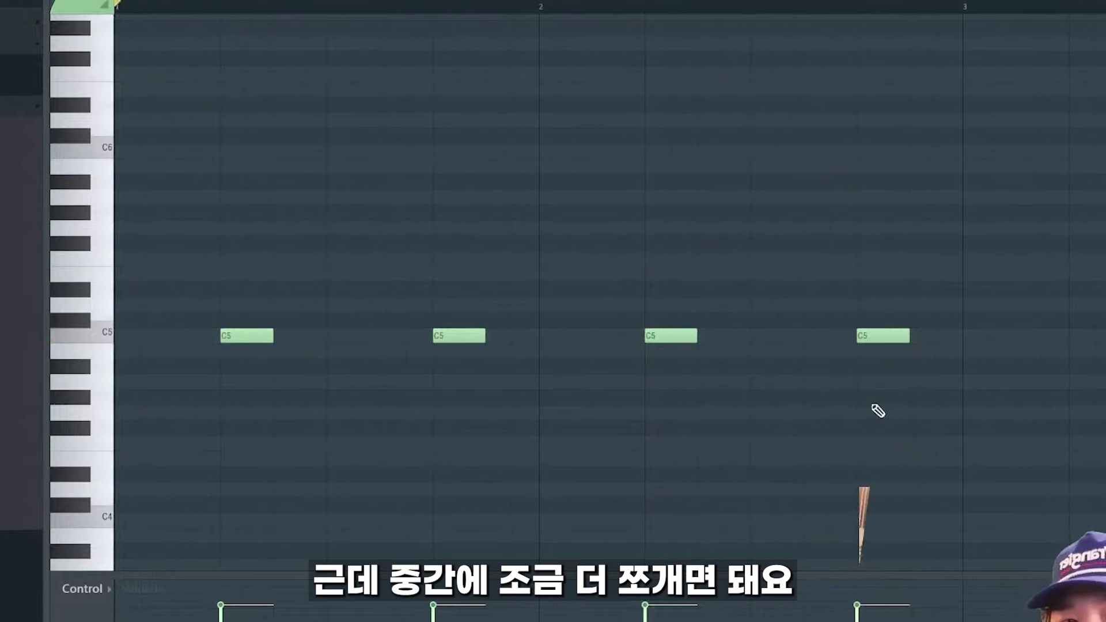
# Step: Add syncopated C5 snare notes on sixteenth step 8 of bar 1 and steps 8 and 10 of bar 2, checking by playback
pyautogui.press('space')
pyautogui.press('space')
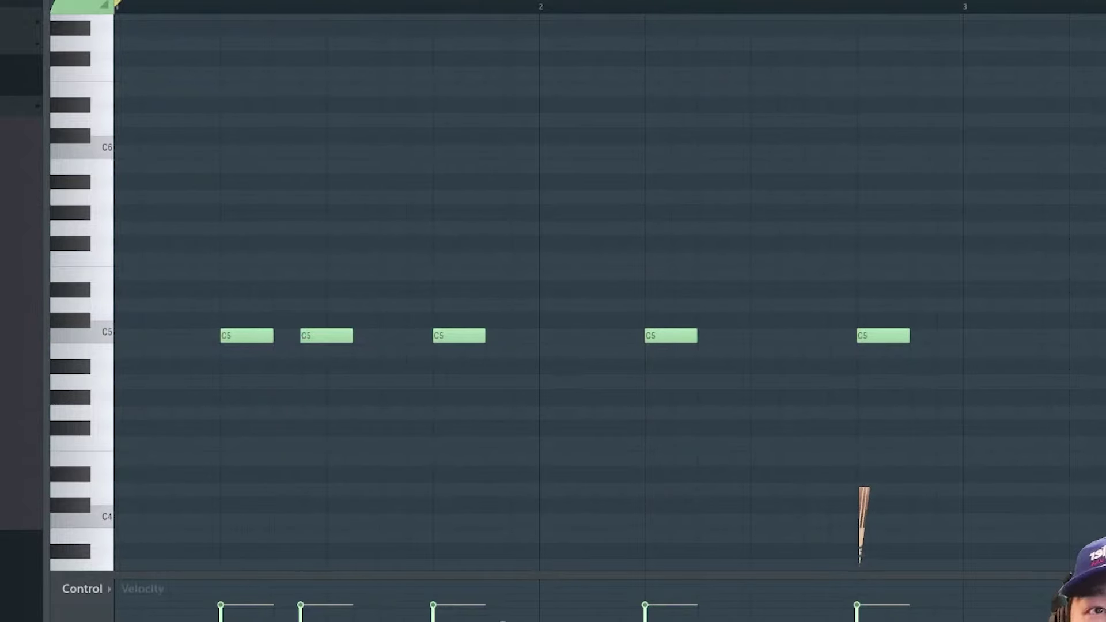
pyautogui.press('space')
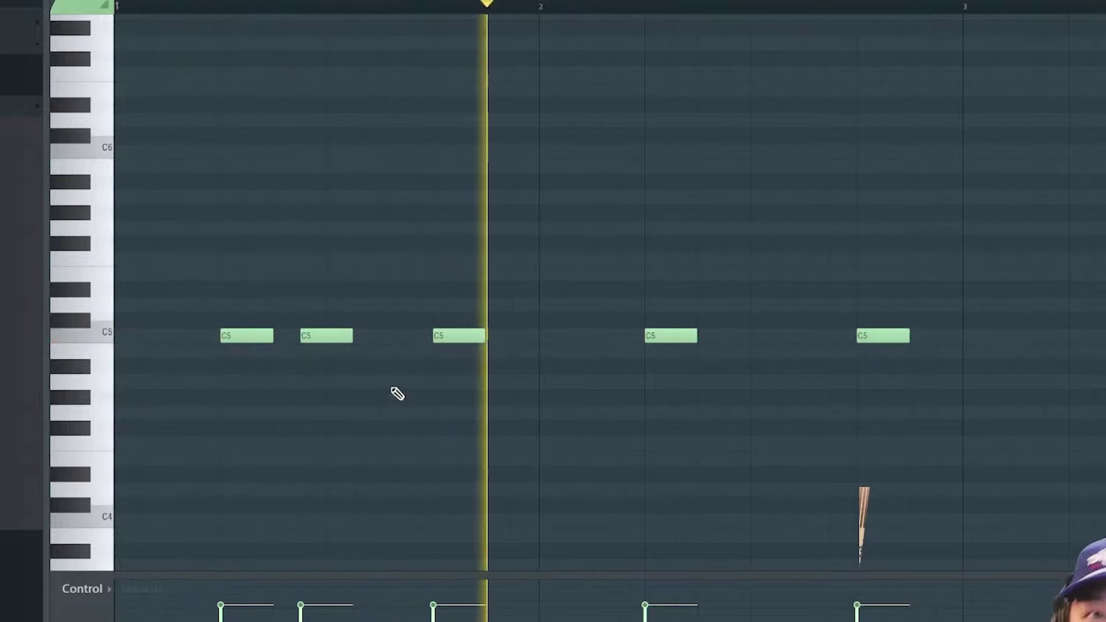
pyautogui.click(728, 335)
pyautogui.click(781, 335)
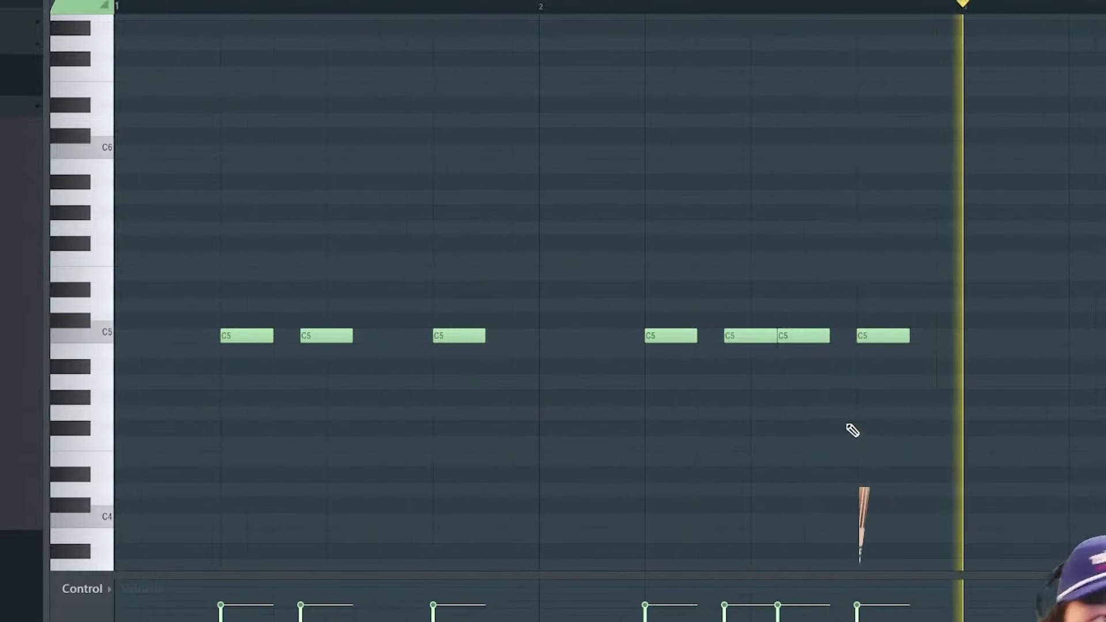
pyautogui.press('space')
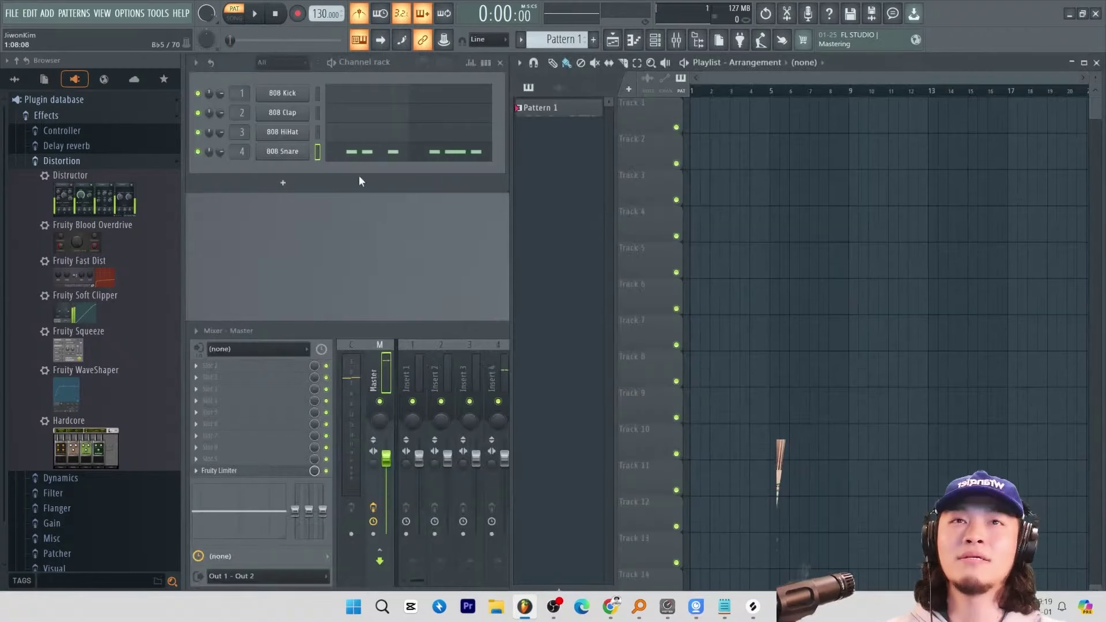
# Step: Open the 808 Kick channel's piano roll, draw C5 notes on every beat of bars 1 and 2, and play them
pyautogui.click(358, 153)
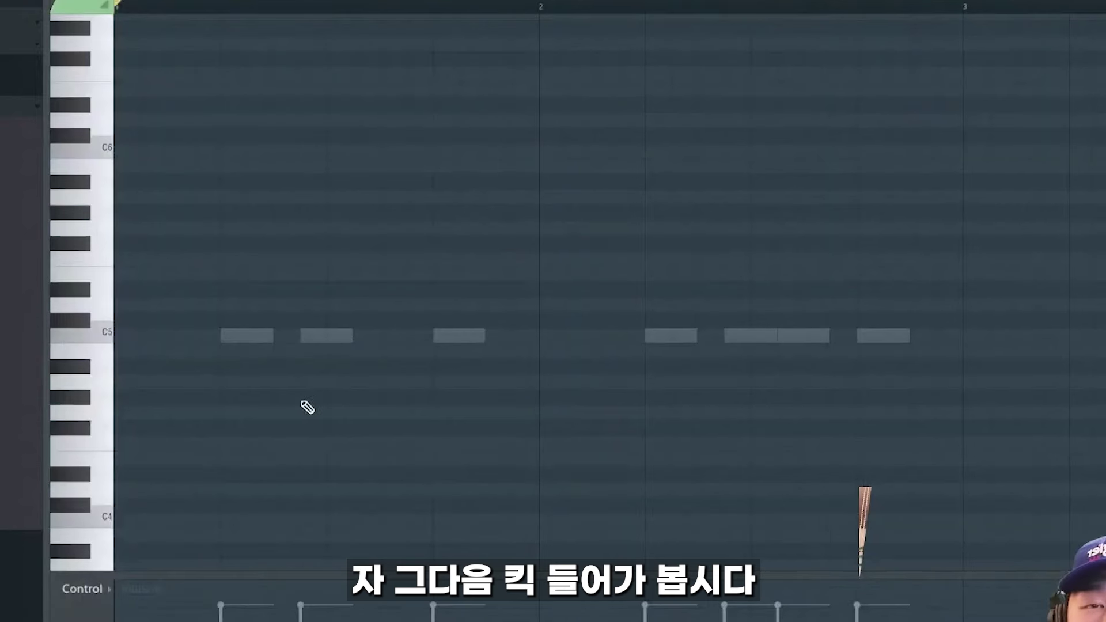
pyautogui.click(132, 336)
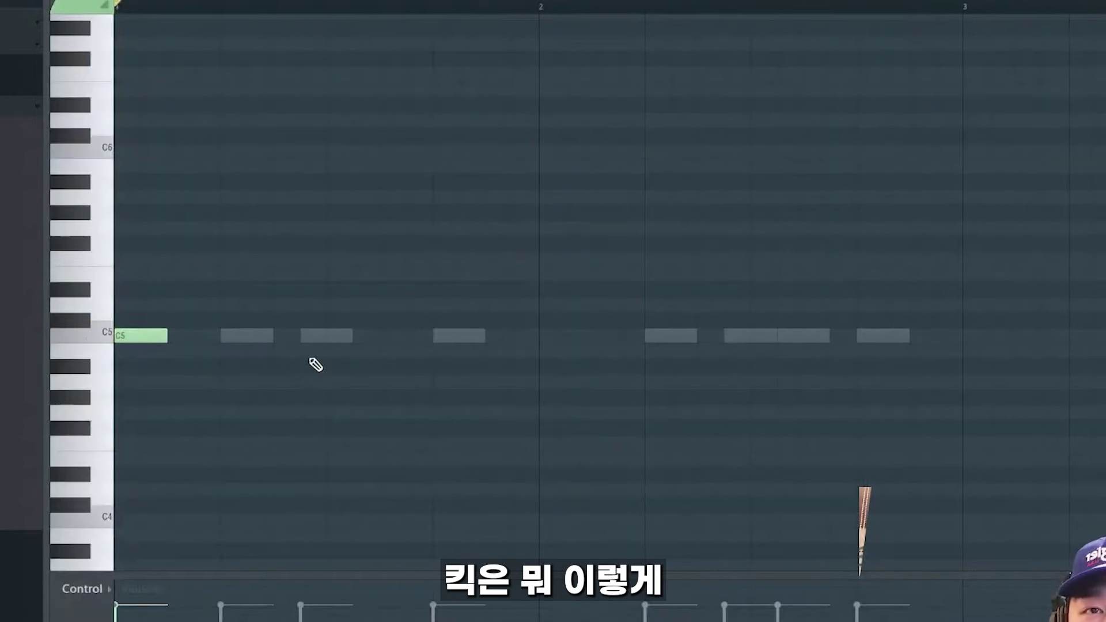
pyautogui.click(230, 337)
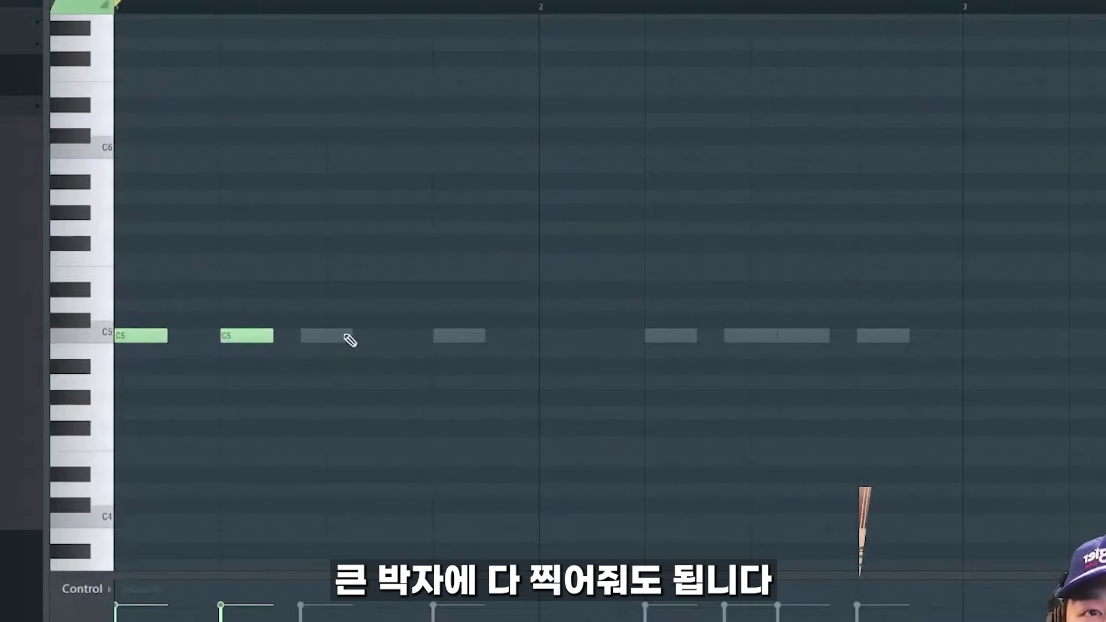
pyautogui.click(447, 343)
pyautogui.click(543, 337)
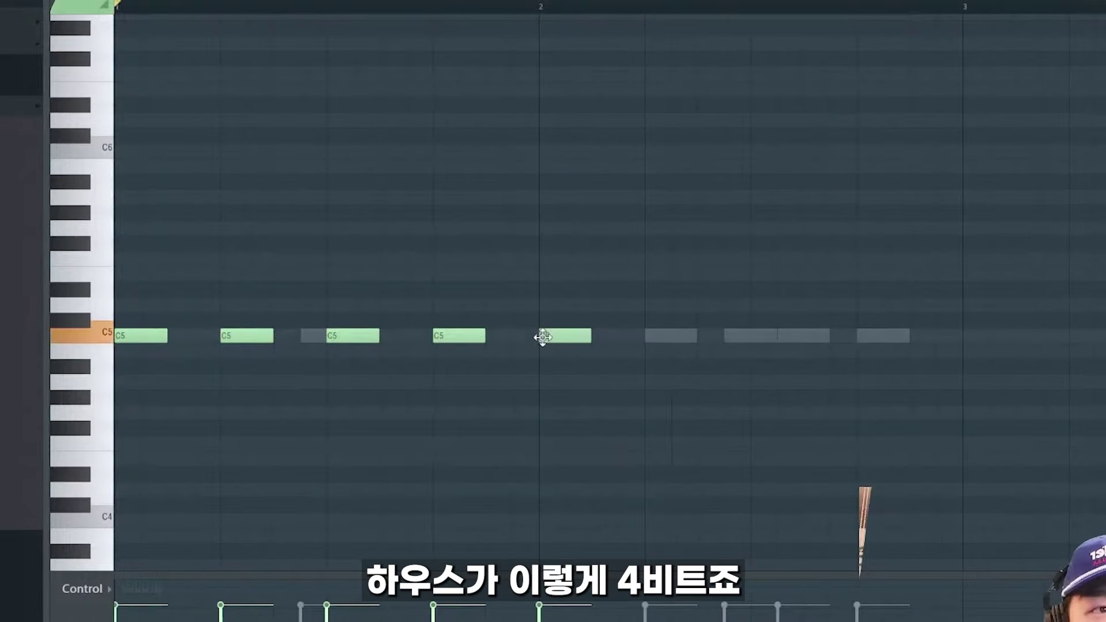
pyautogui.click(656, 340)
pyautogui.click(766, 336)
pyautogui.click(870, 337)
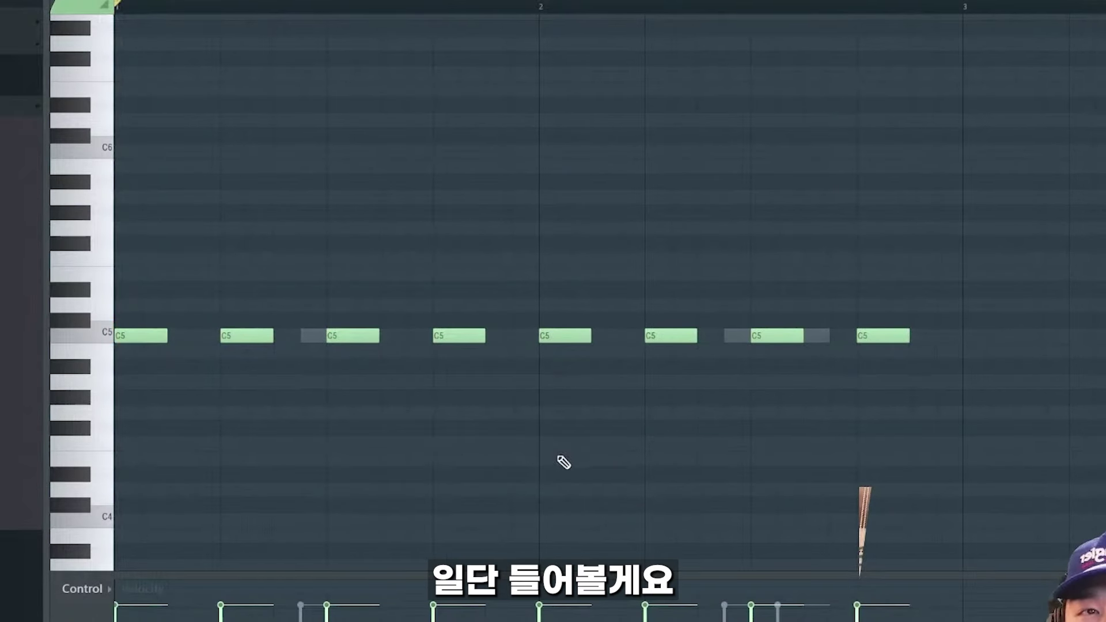
pyautogui.press('space')
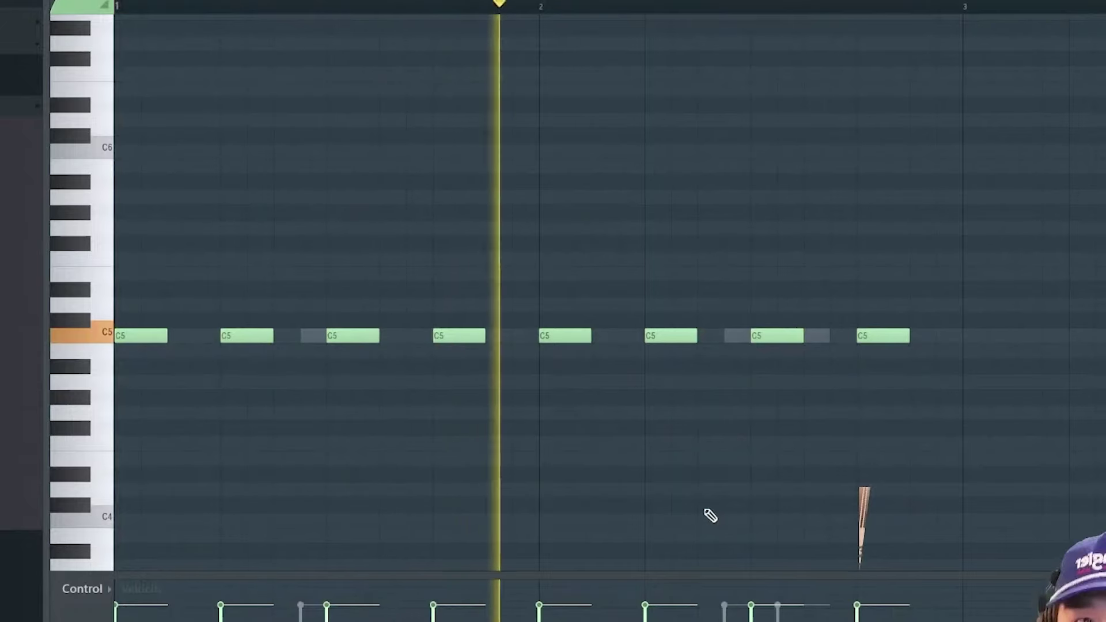
pyautogui.press('space')
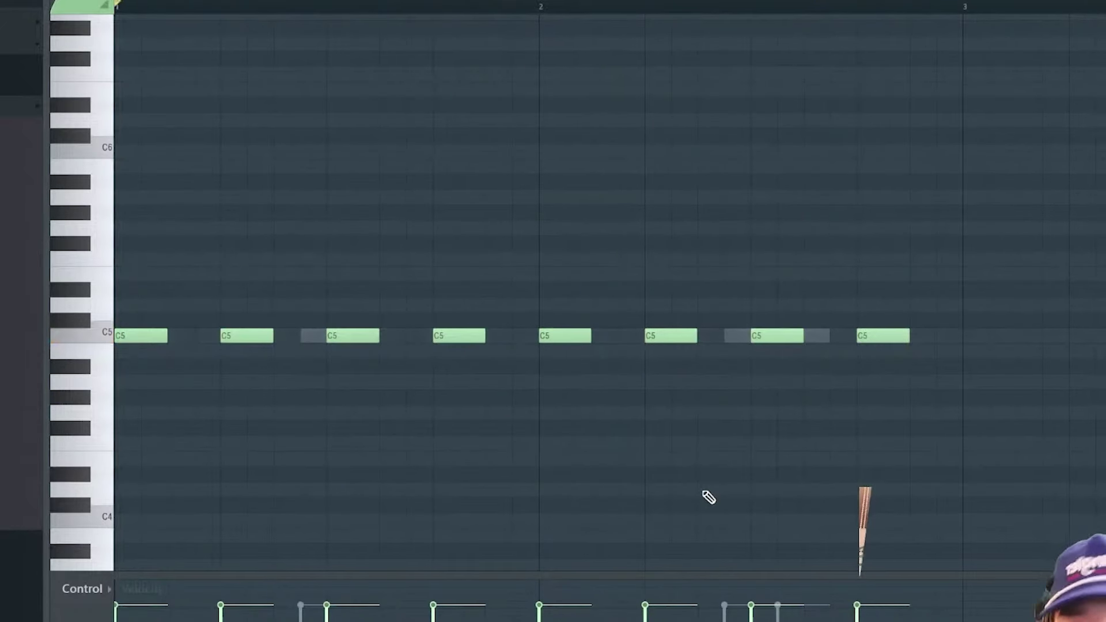
# Step: In bar 1, shift the beat 2 kick half a beat later, delete the beat 3 kick, and shift the beat 4 kick half a beat earlier
pyautogui.moveTo(241, 336); pyautogui.dragTo(294, 336)
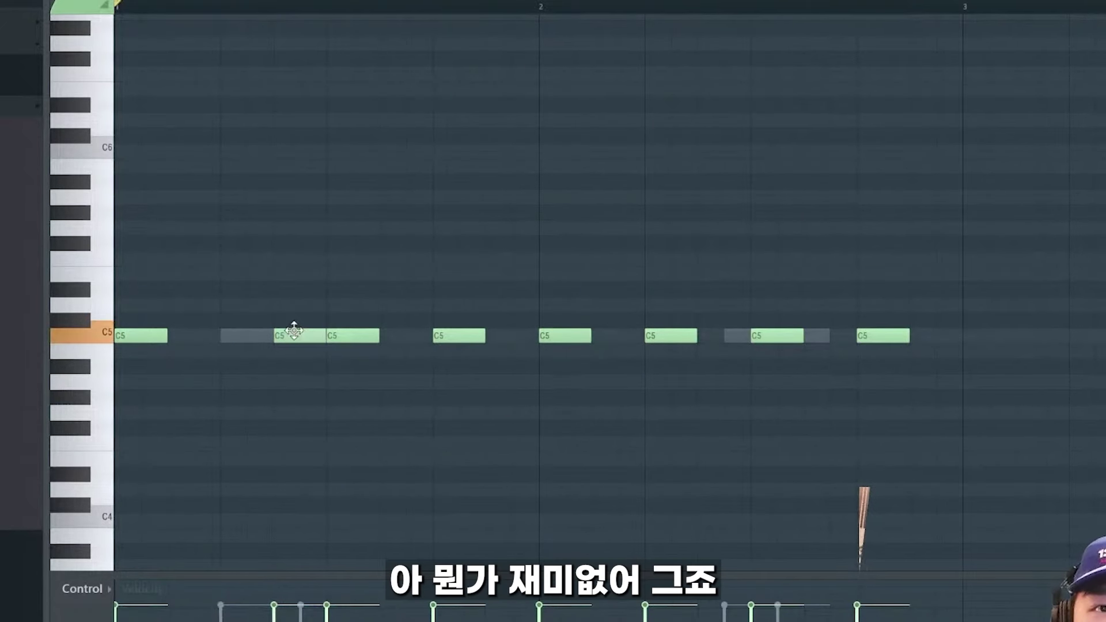
pyautogui.press('space')
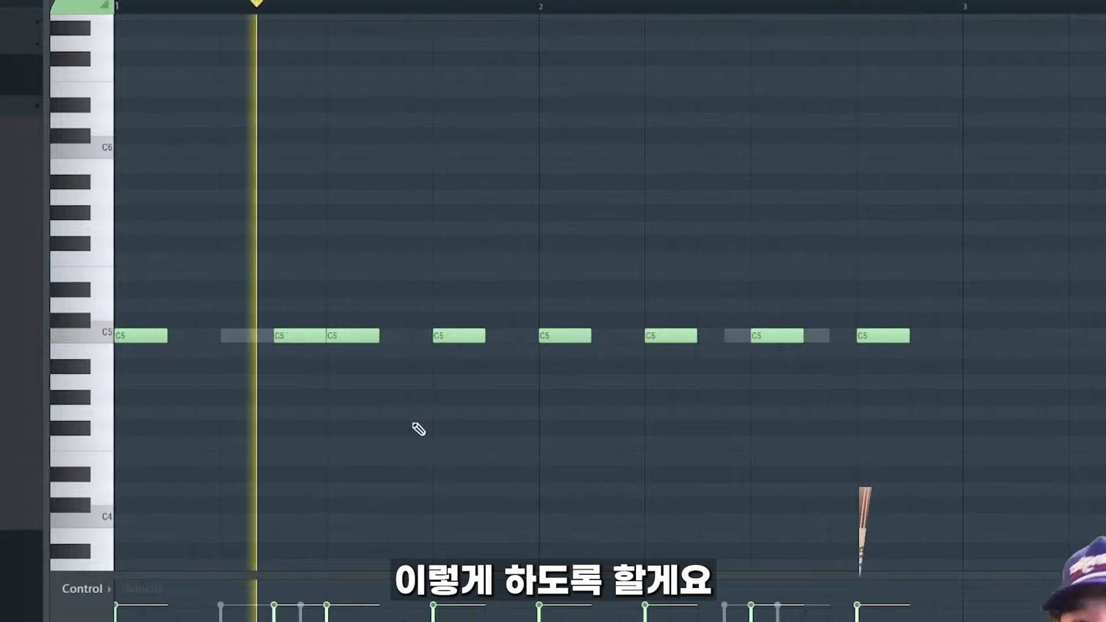
pyautogui.rightClick(348, 341)
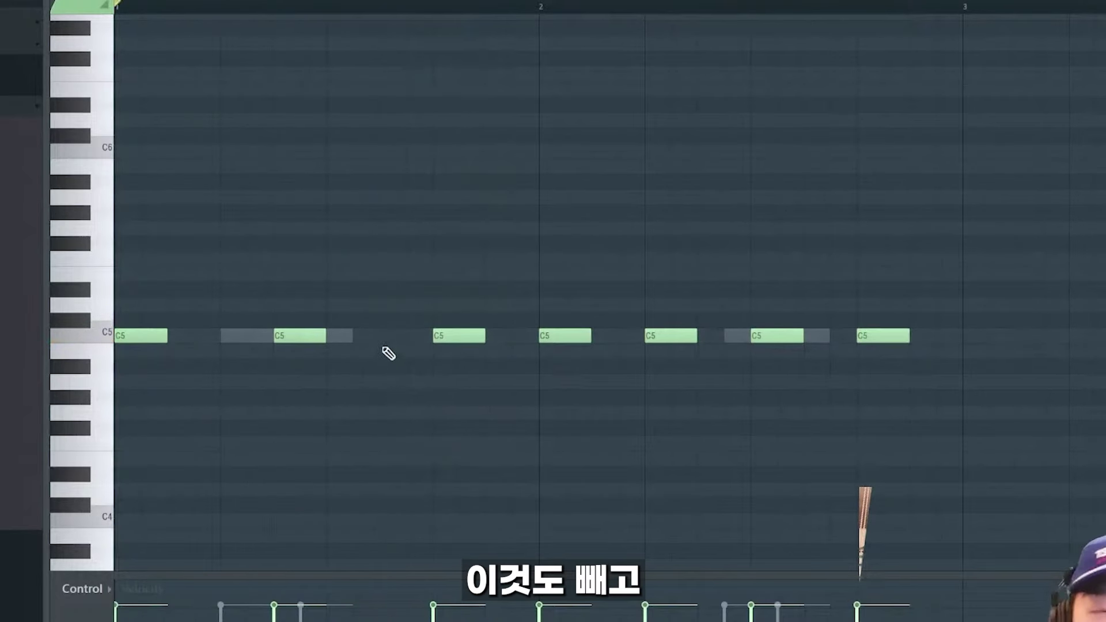
pyautogui.moveTo(444, 336); pyautogui.dragTo(391, 336)
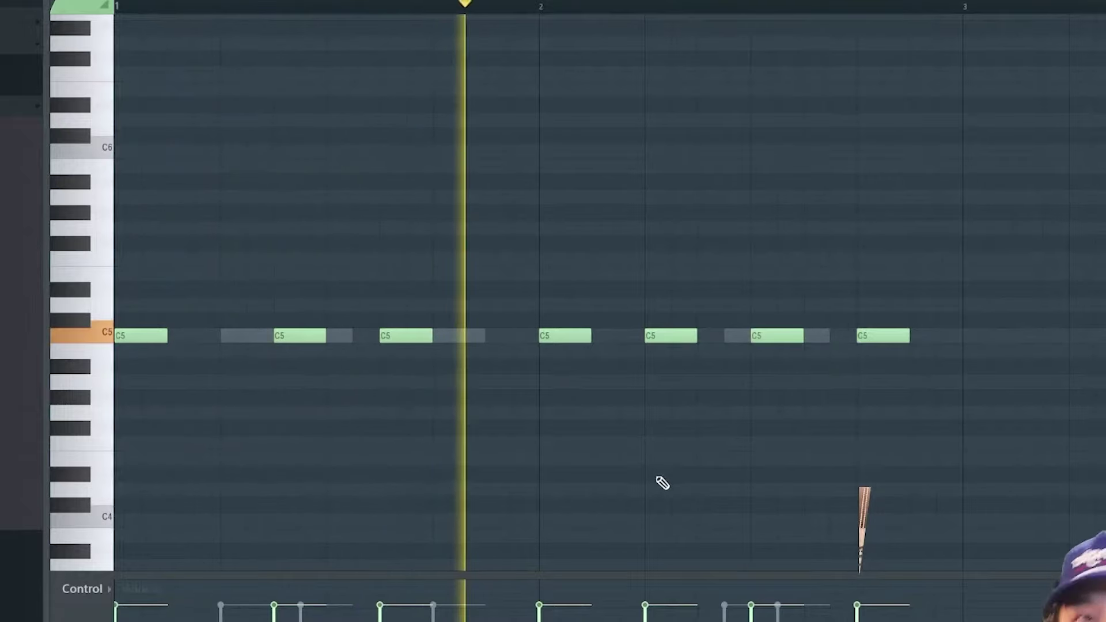
pyautogui.press('space')
# Step: In bar 2, add a kick half a beat after beat 1 and shift the beat 2 and 3 kicks half a beat later
pyautogui.moveTo(654, 336); pyautogui.dragTo(601, 336)
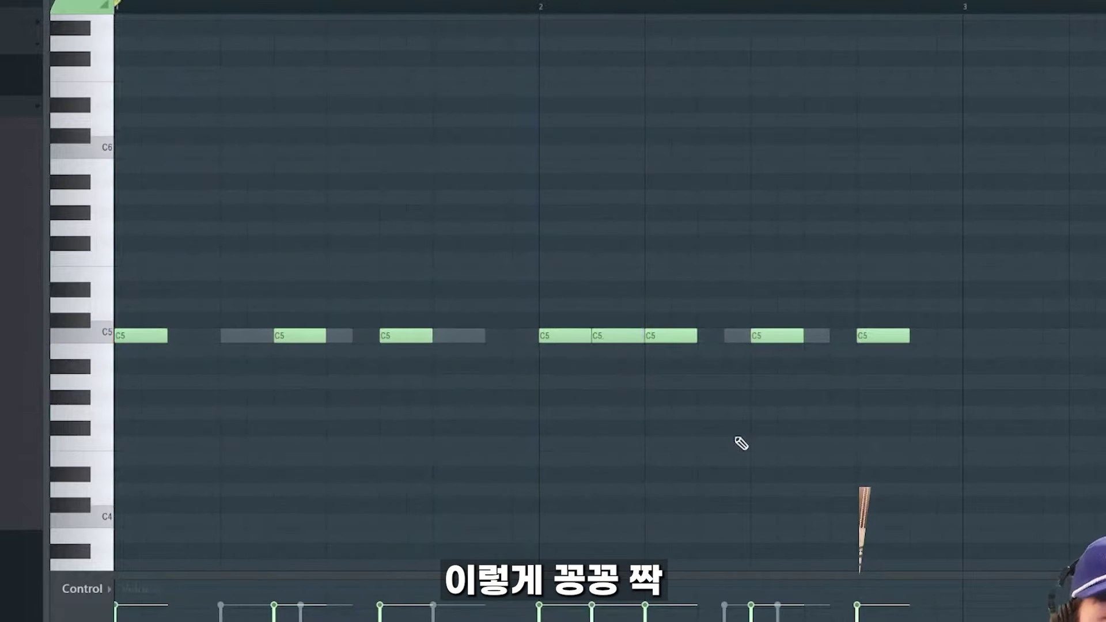
pyautogui.press('space')
pyautogui.click(708, 336)
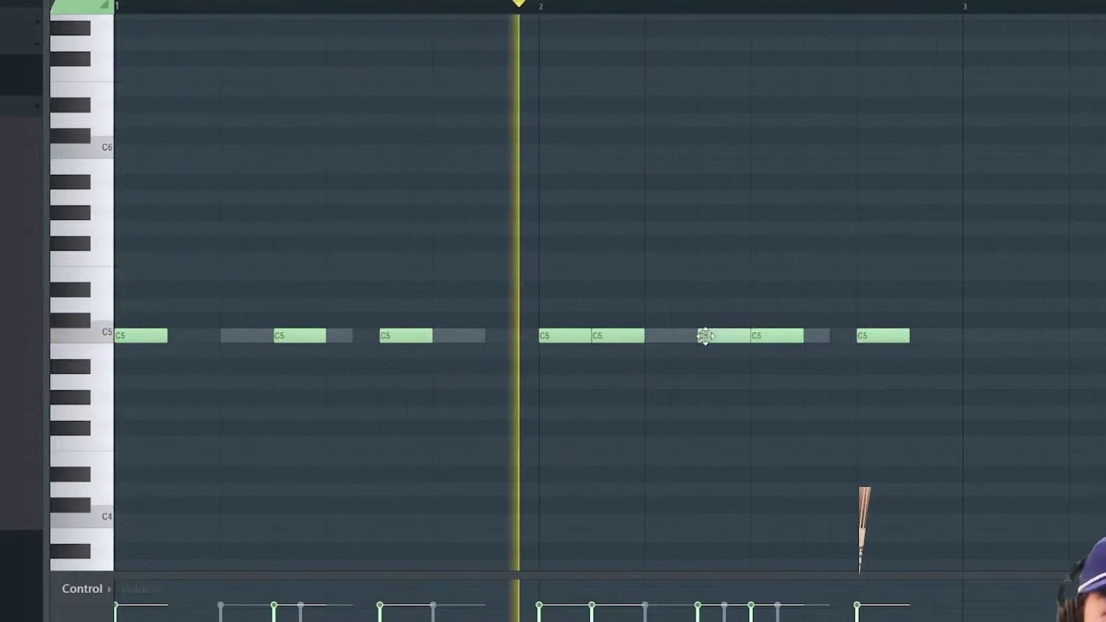
pyautogui.press('space')
pyautogui.moveTo(765, 337); pyautogui.dragTo(831, 336)
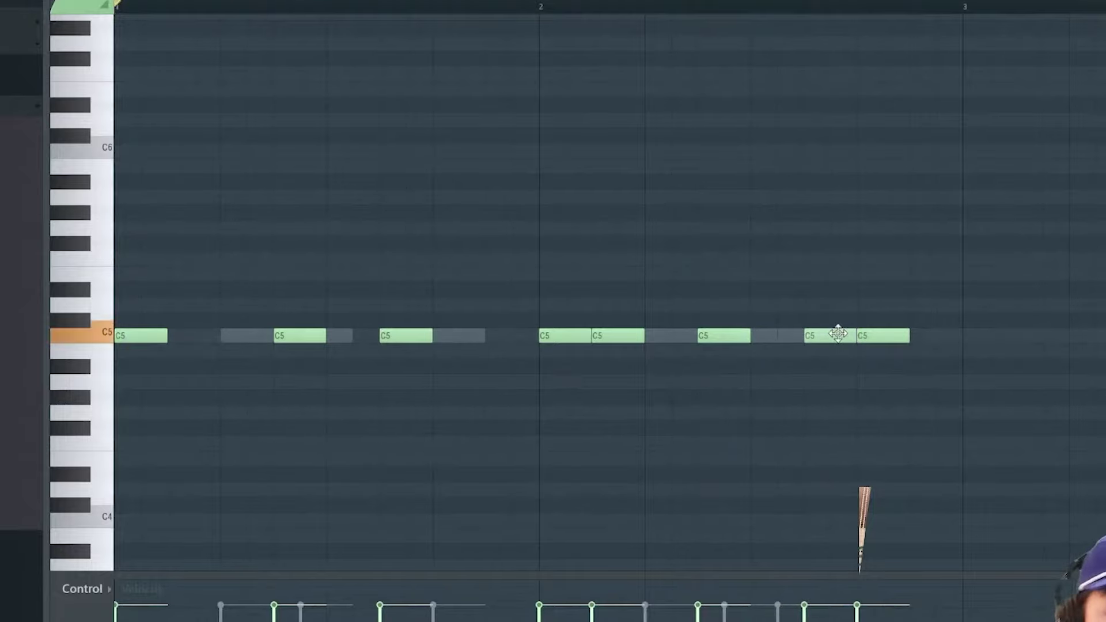
pyautogui.press('space')
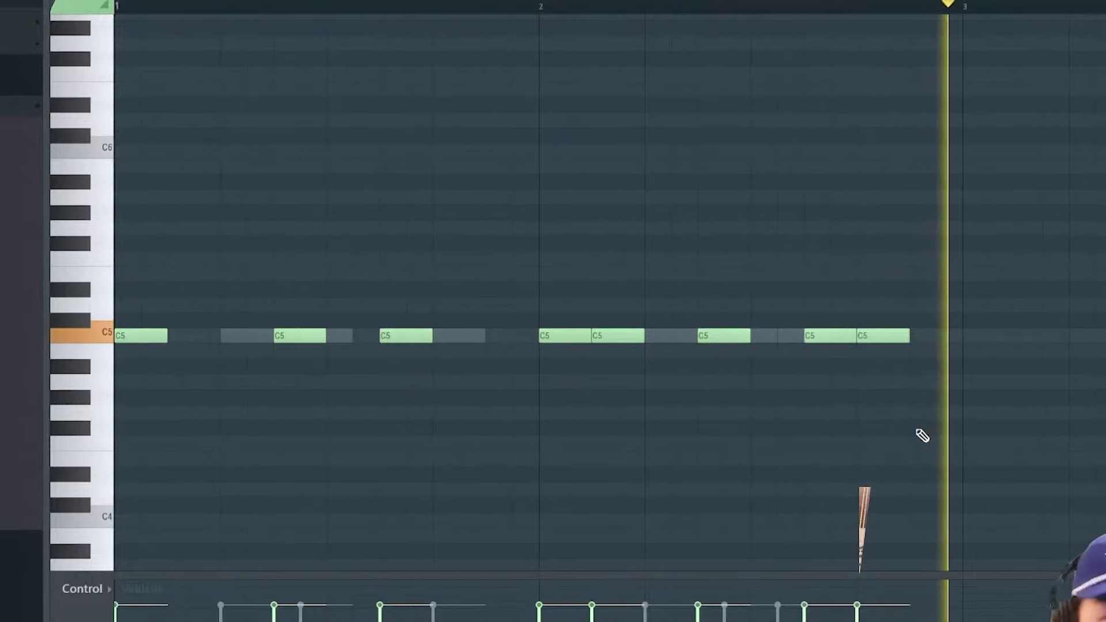
# Step: Delete the 808 Kick note on beat 4 of bar 2
pyautogui.press('space')
pyautogui.rightClick(879, 336)
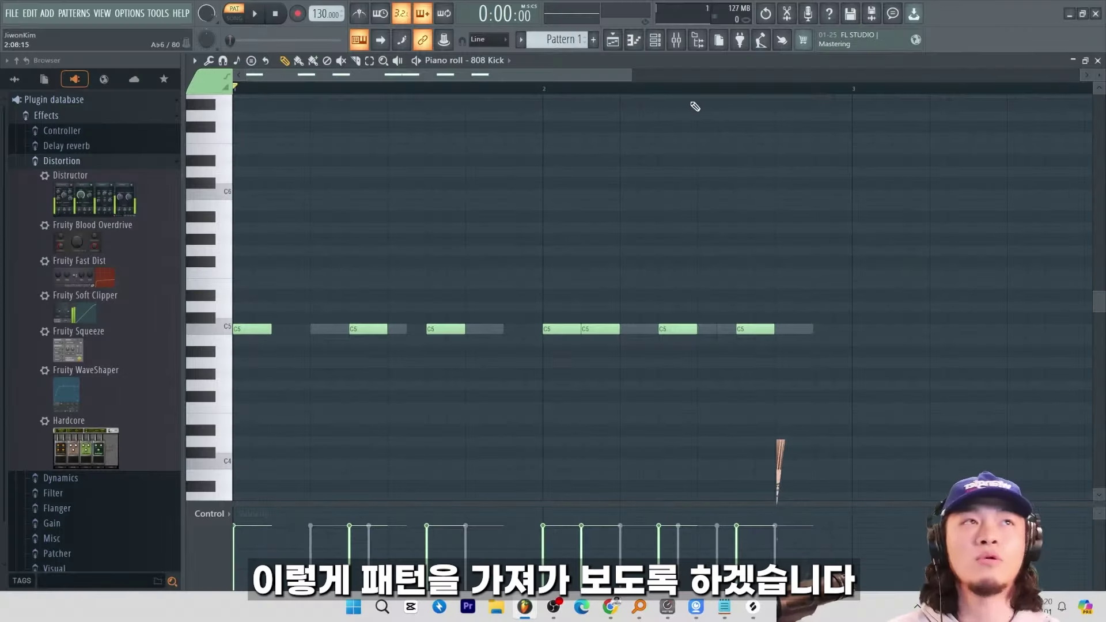
pyautogui.scroll(-2, 695, 107)
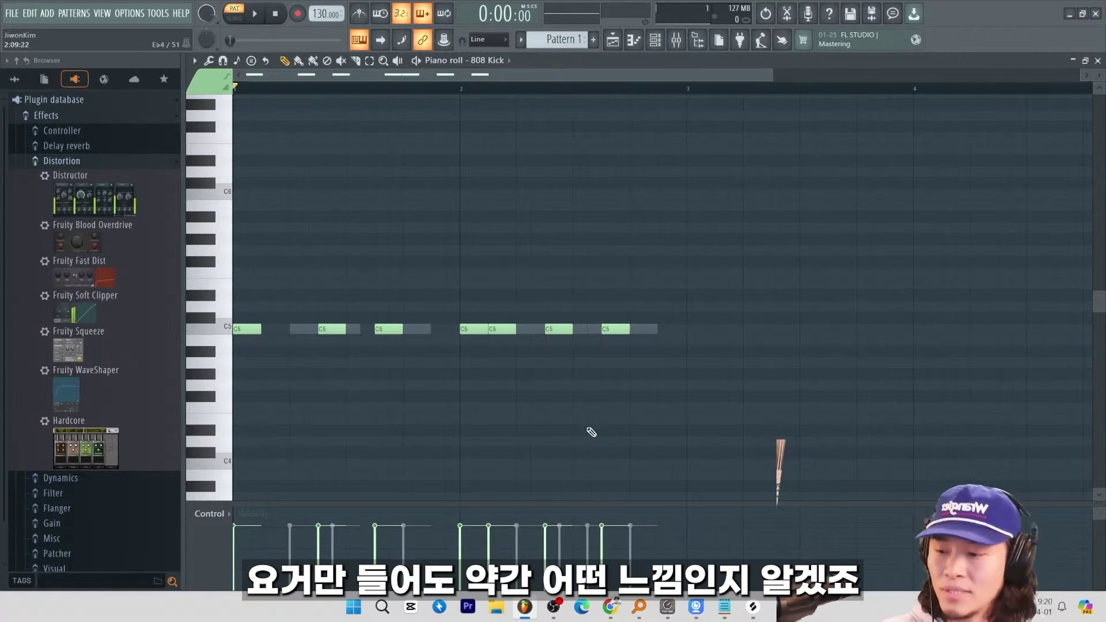
# Step: Transpose all kick notes up one semitone to D♭5 and play the pattern
pyautogui.hotkey('ctrl', 'a')
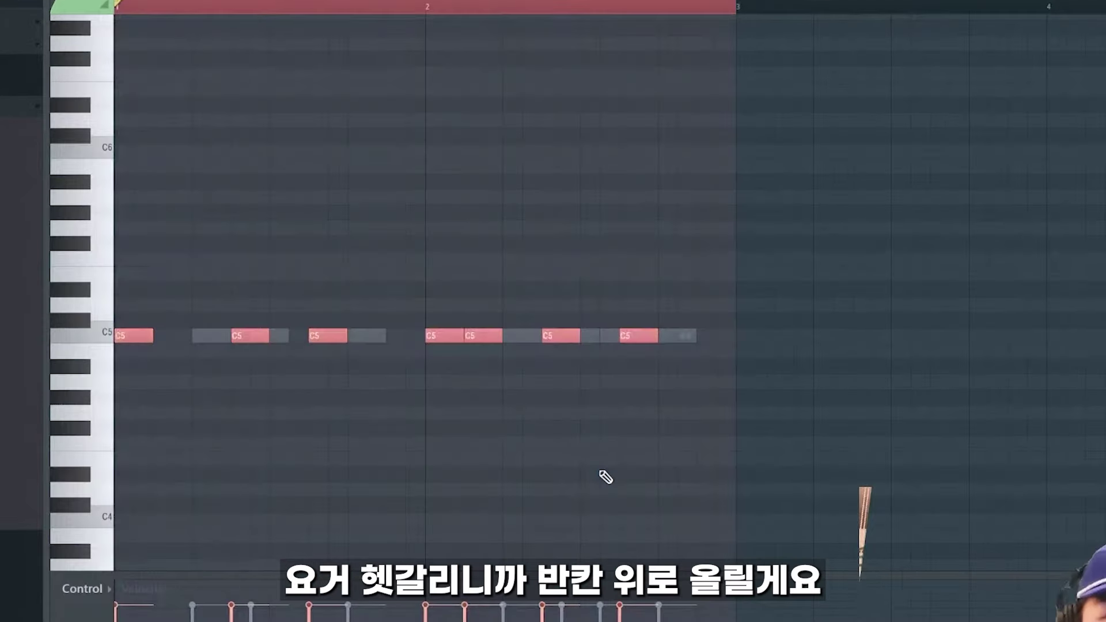
pyautogui.hotkey('shift', 'Up')
pyautogui.hotkey('ctrl', 'd')
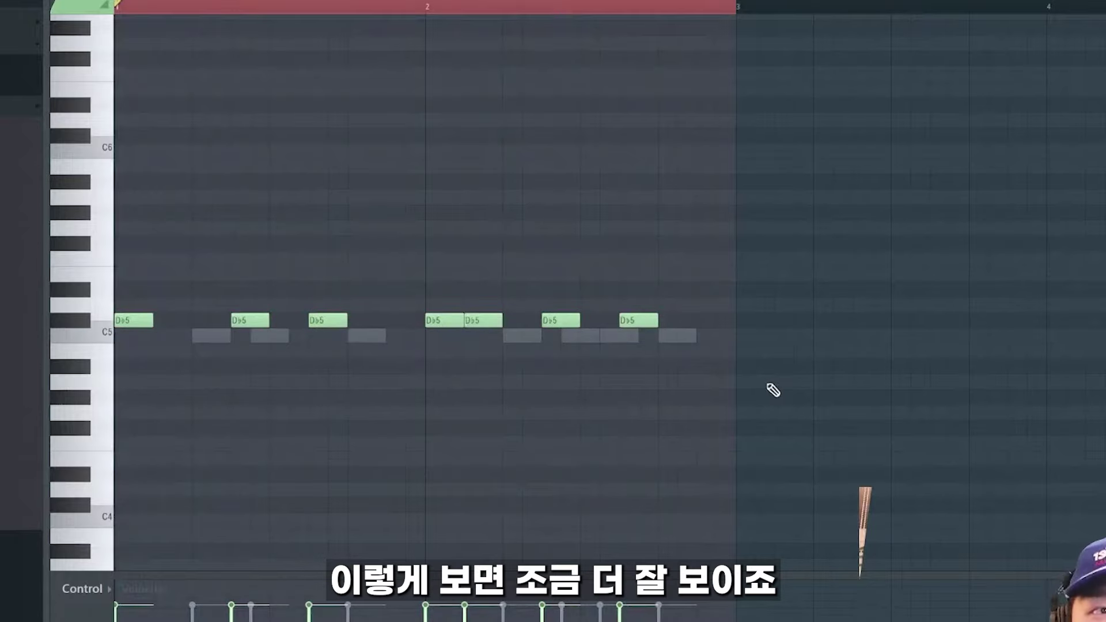
pyautogui.scroll(3, 269, 280)
pyautogui.scroll(2, 268, 280)
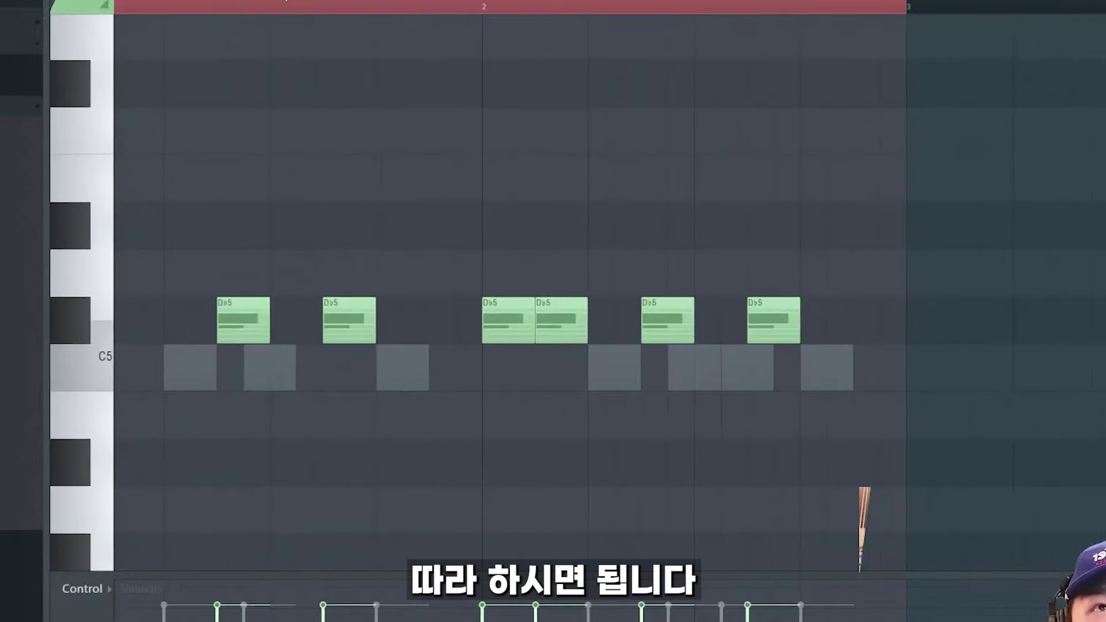
pyautogui.press('space')
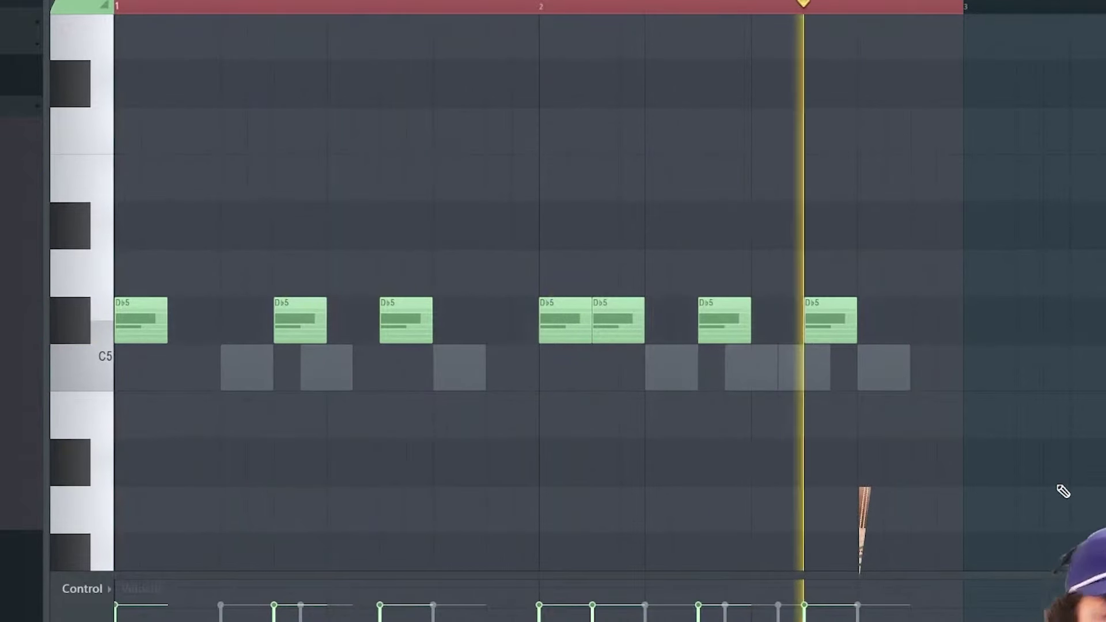
pyautogui.press('space')
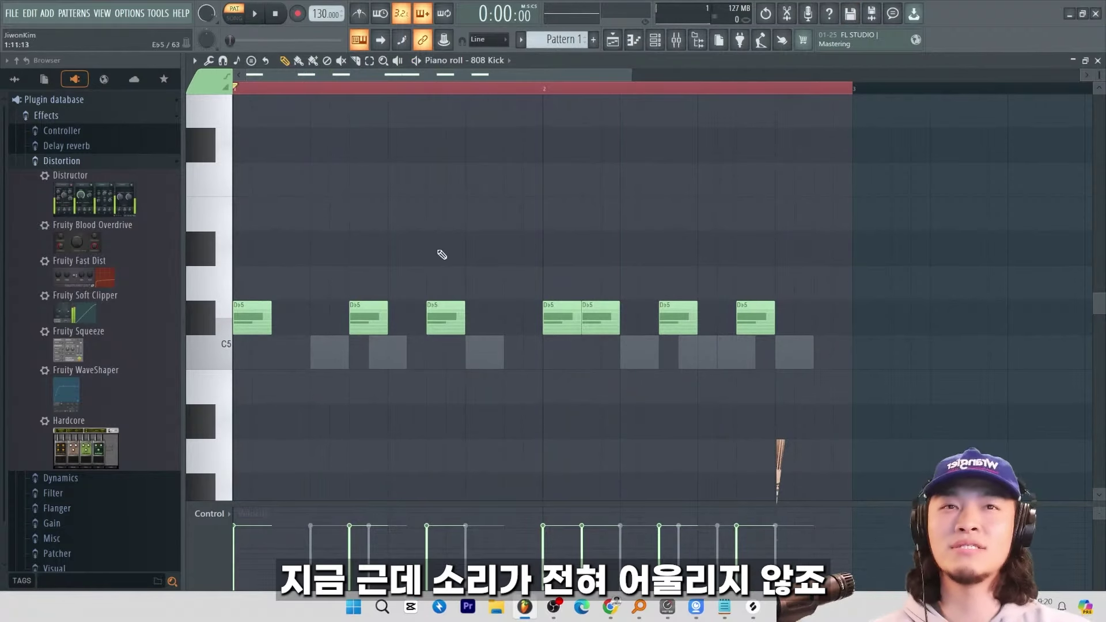
# Step: Open the 808 HiHat channel's piano roll and draw D5 notes on every beat of bars 1 and 2
pyautogui.press('F7')
pyautogui.press('F7')
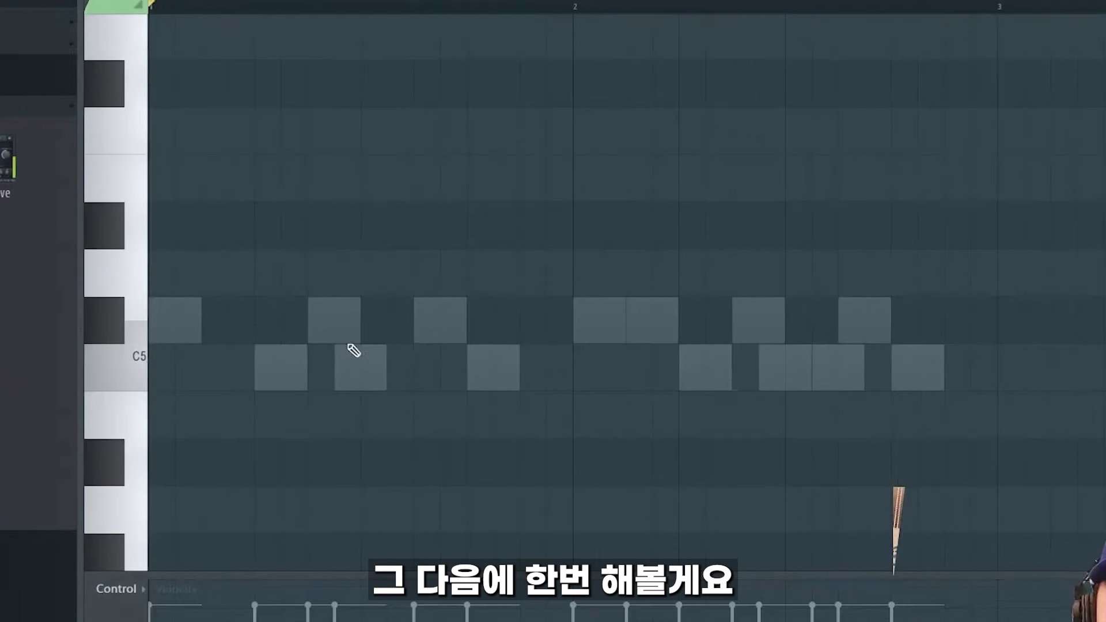
pyautogui.click(168, 273)
pyautogui.click(257, 273)
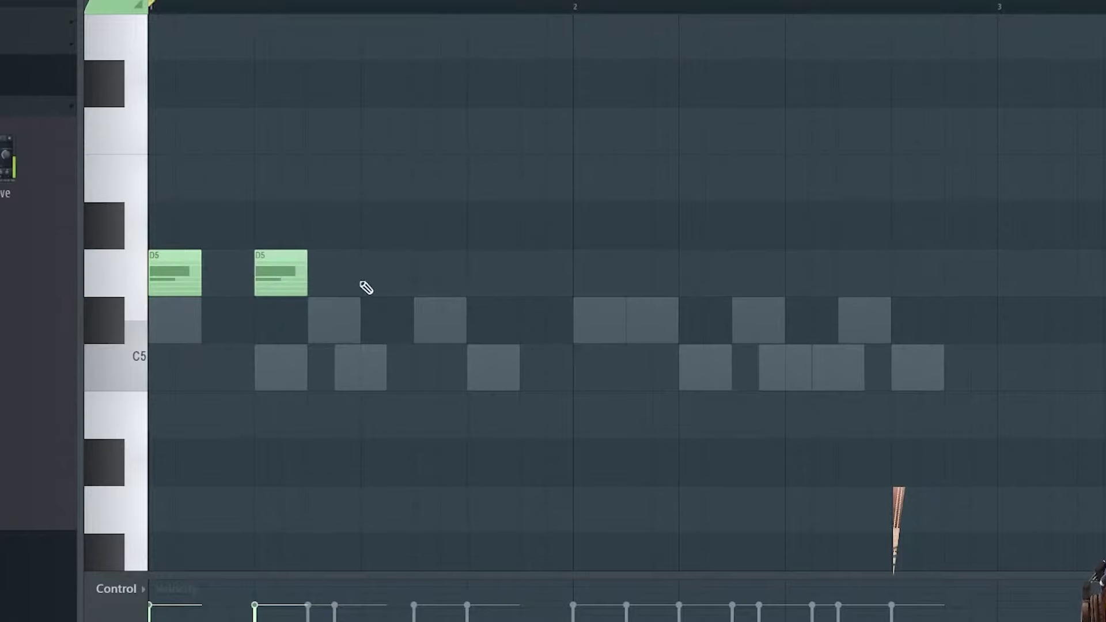
pyautogui.click(365, 273)
pyautogui.click(469, 275)
pyautogui.click(594, 275)
pyautogui.click(691, 275)
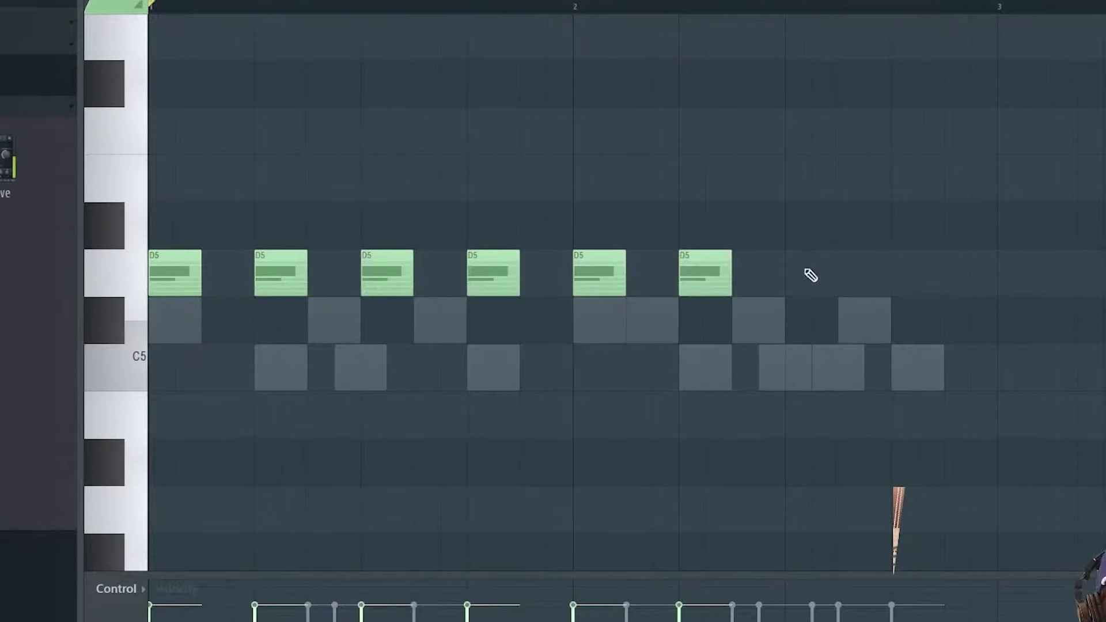
pyautogui.click(807, 275)
pyautogui.click(897, 276)
# Step: Copy all the D5 hi-hat notes half a beat later so they fill every eighth note, and play the pattern
pyautogui.hotkey('ctrl', 'a')
pyautogui.moveTo(921, 272); pyautogui.dragTo(941, 272)
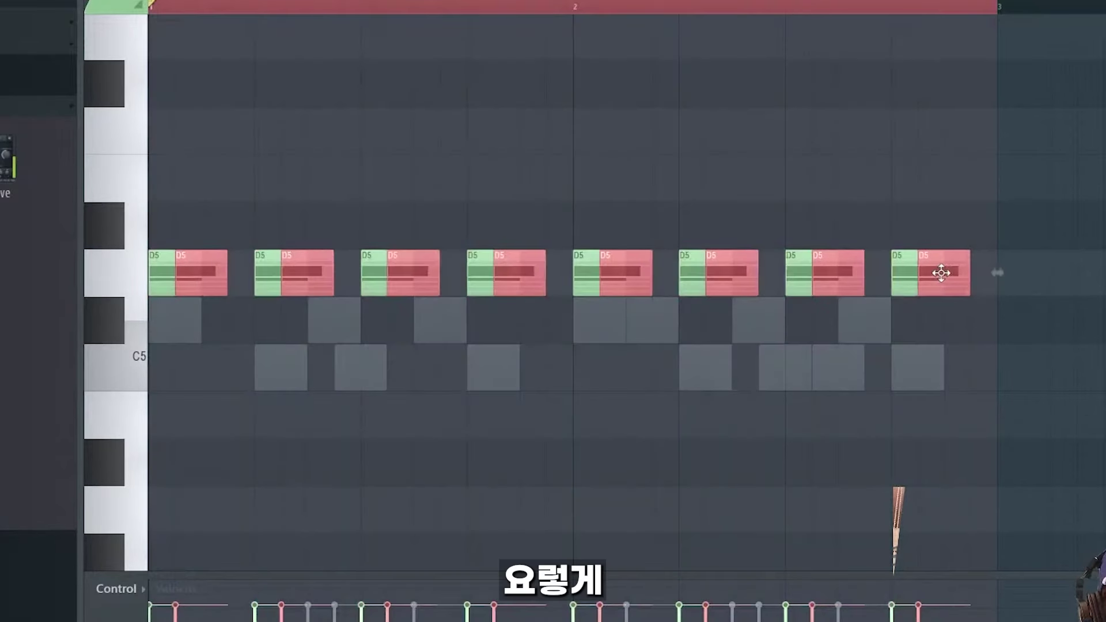
pyautogui.press('space')
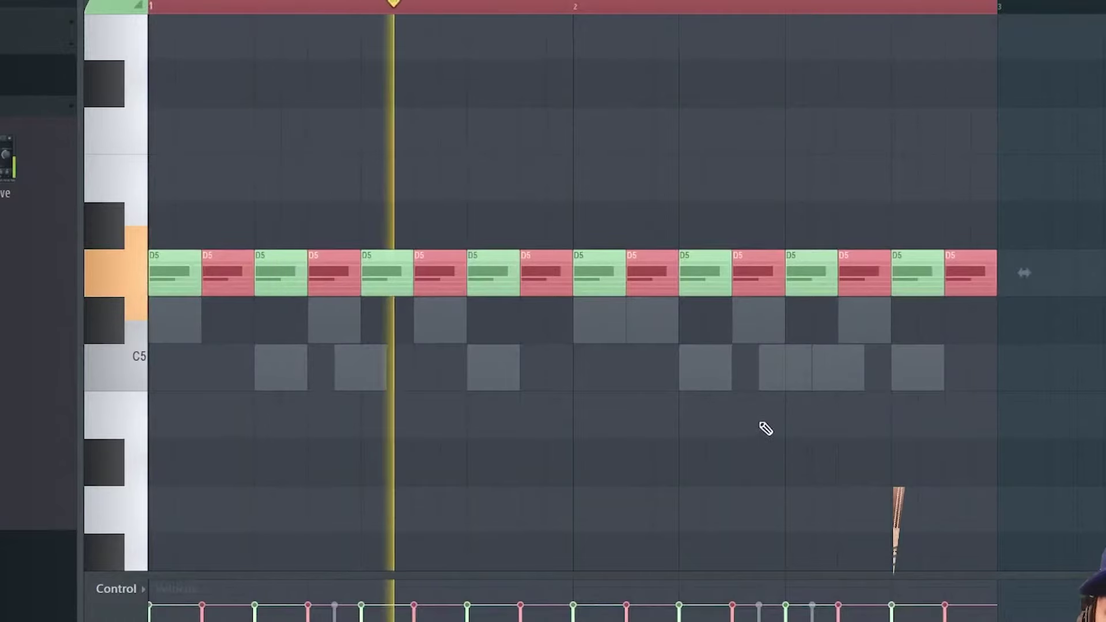
pyautogui.click(783, 407)
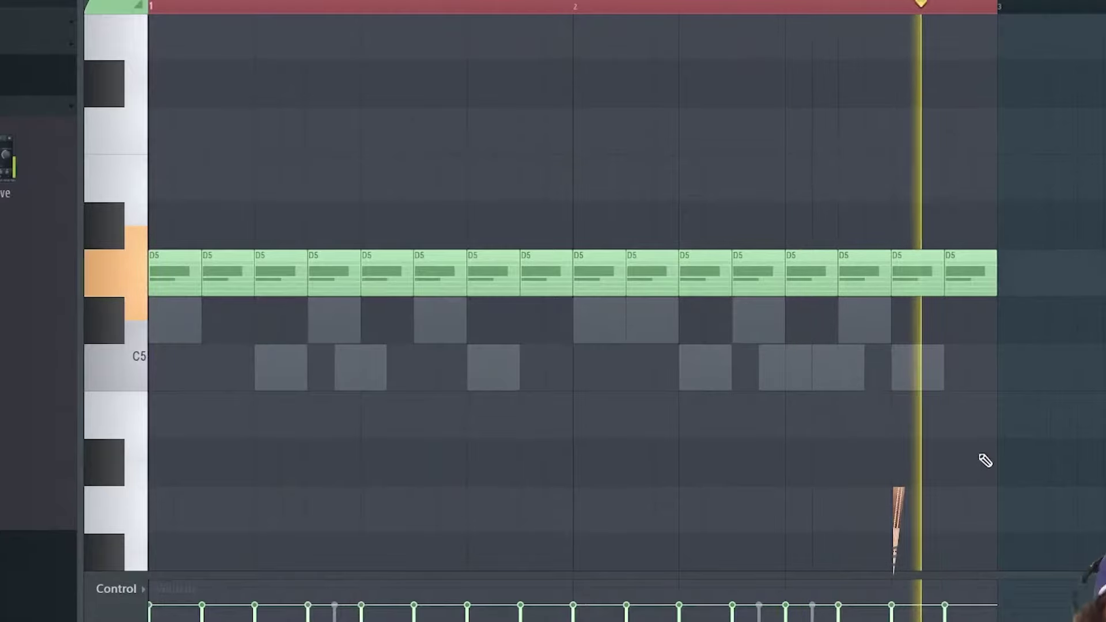
pyautogui.press('space')
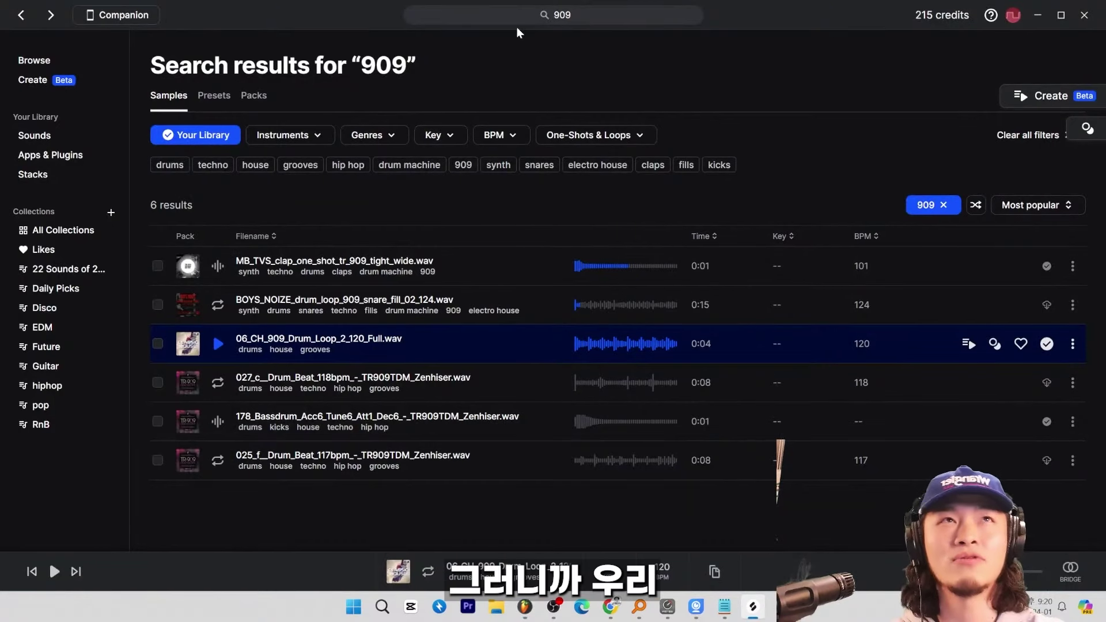
# Step: In Splice, clear the 909 search and browse the House / Techno genres to the UK Garage samples
pyautogui.click(519, 15)
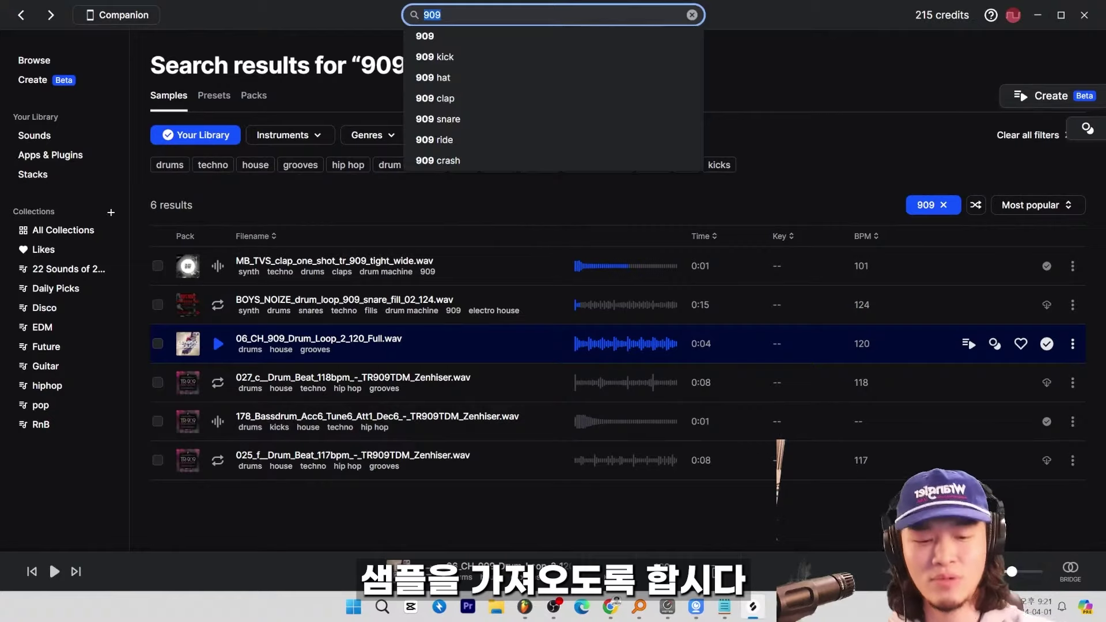
pyautogui.press('BackSpace')
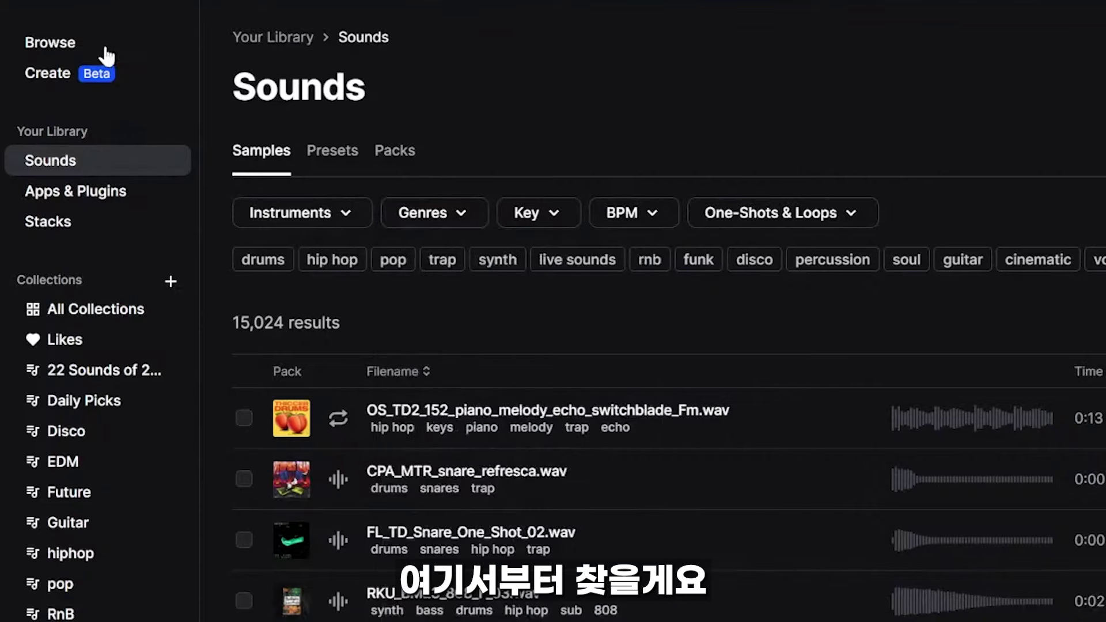
pyautogui.click(186, 50)
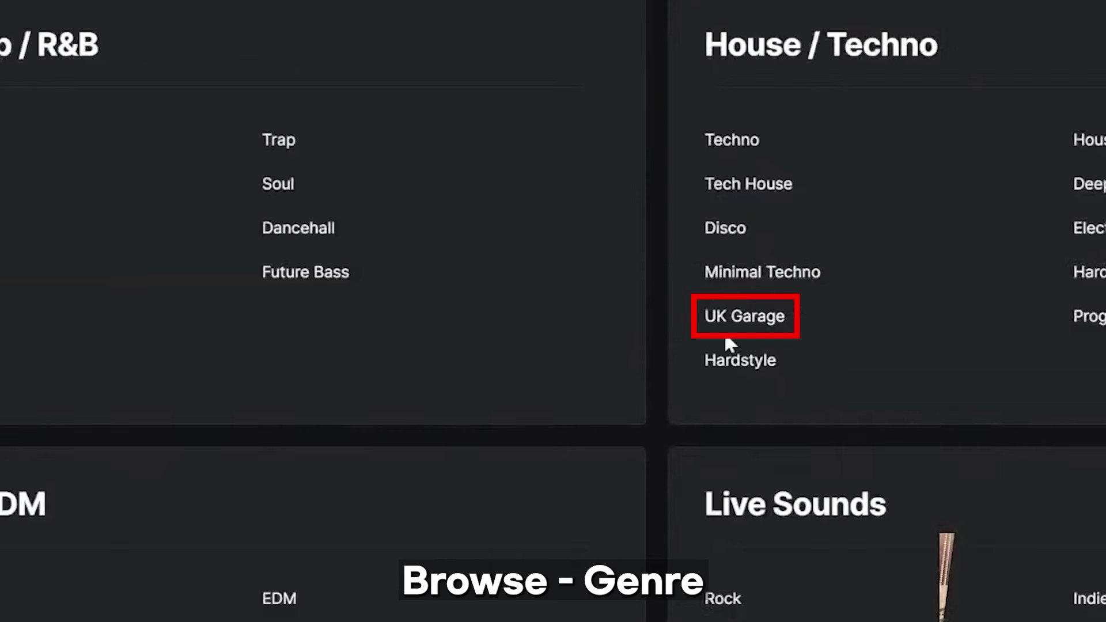
pyautogui.click(706, 318)
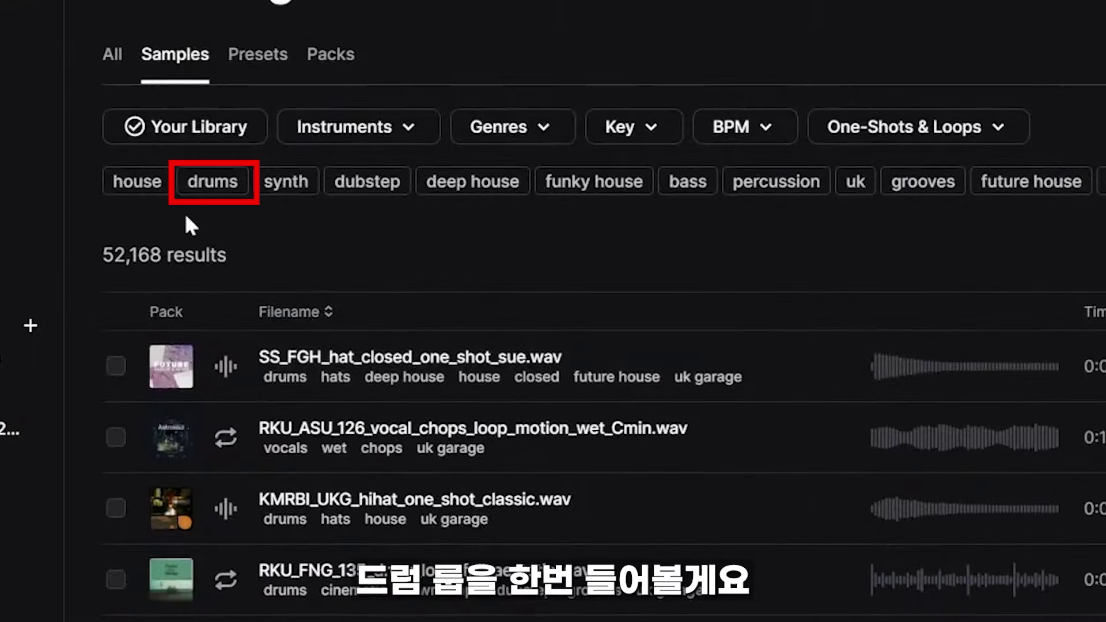
# Step: Filter the UK Garage samples by drums and audition RKU_FNG_135_drum_loop_full_aestetic.wav and OS_FC_130_drum_loop_funky.wav
pyautogui.click(183, 190)
pyautogui.click(223, 510)
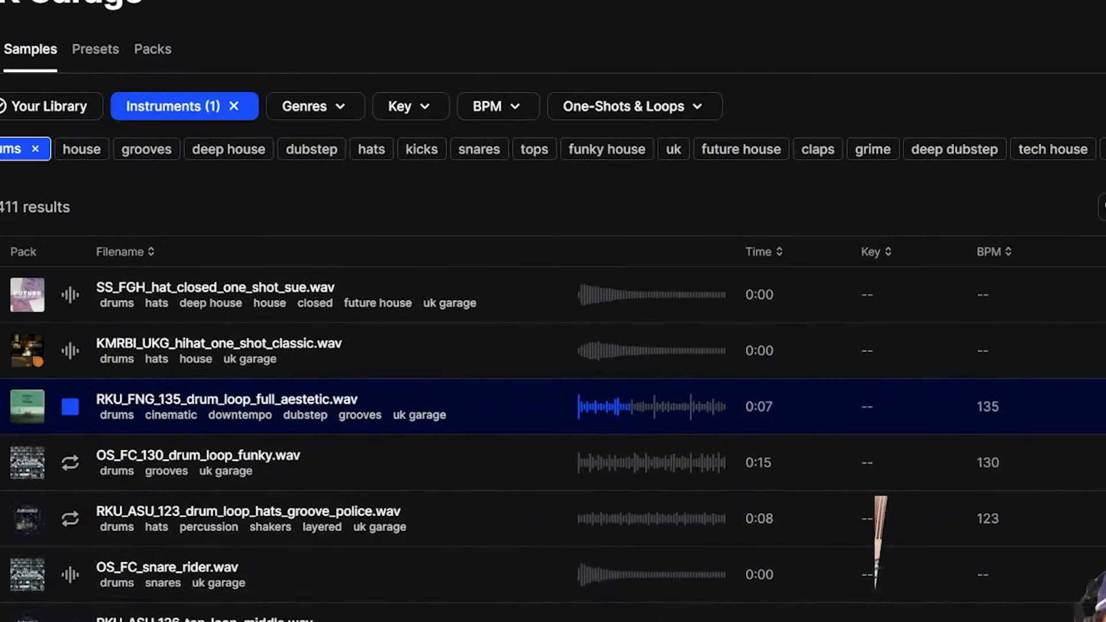
pyautogui.press('Down')
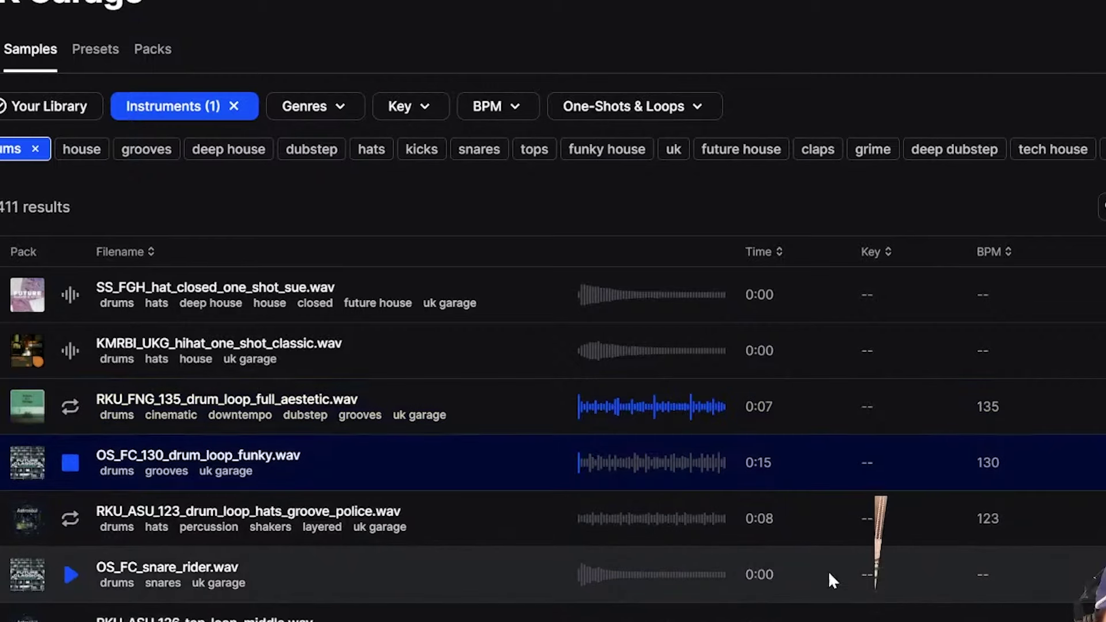
pyautogui.scroll(-2, 893, 524)
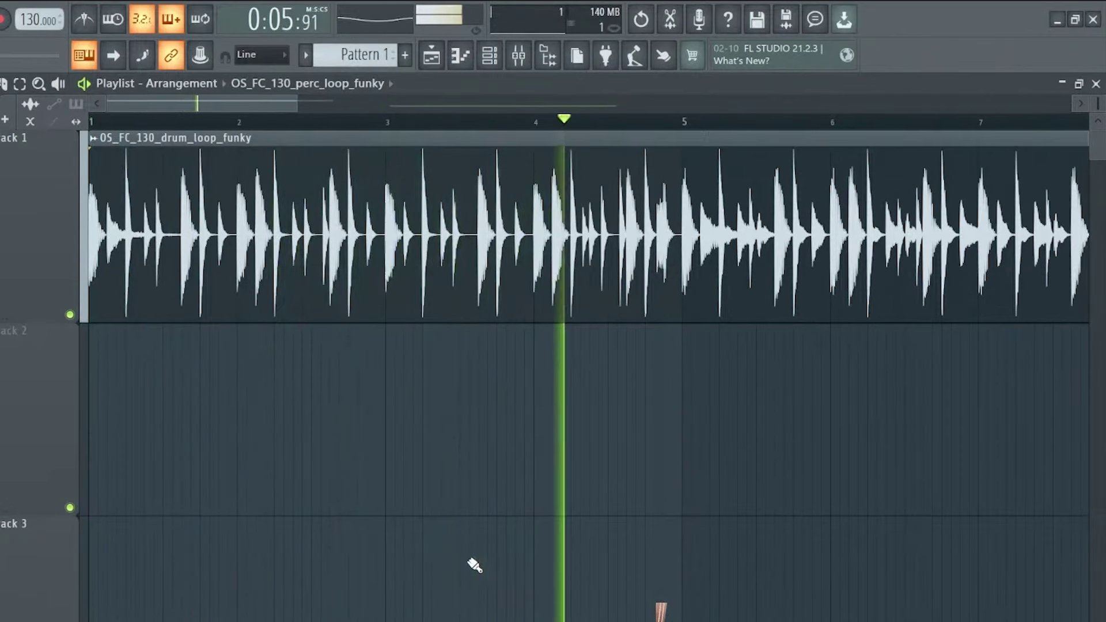
# Step: Review the swing-feel line in the notes, and examine the late hit around sixteenth step 8 of bar 1 in the OS_FC_130_drum_loop_funky clip
pyautogui.press('space')
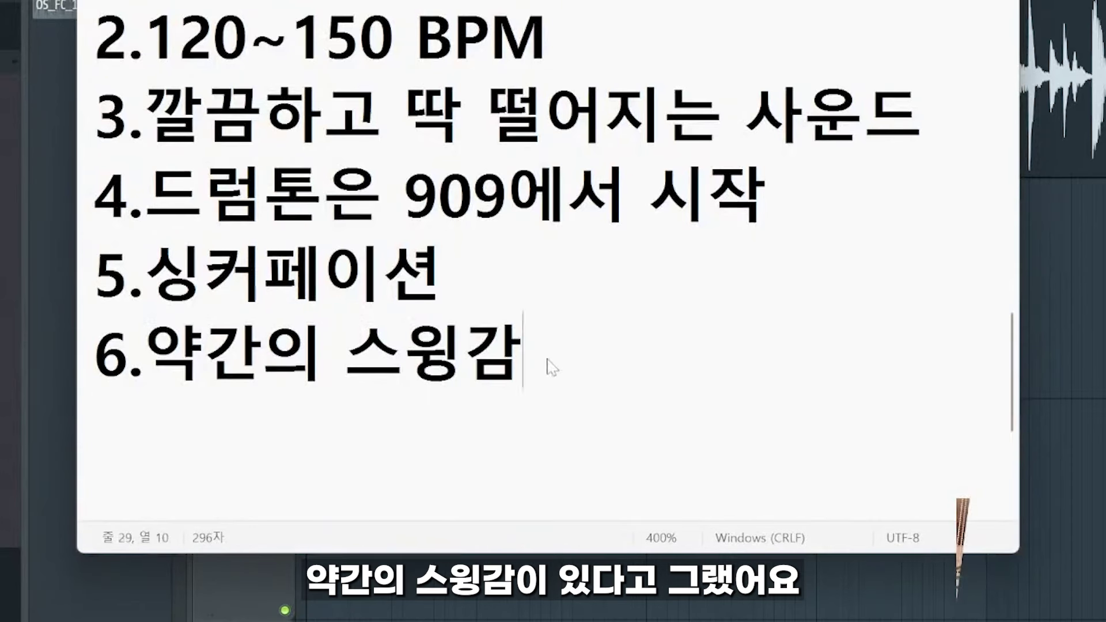
pyautogui.moveTo(552, 367); pyautogui.dragTo(77, 385)
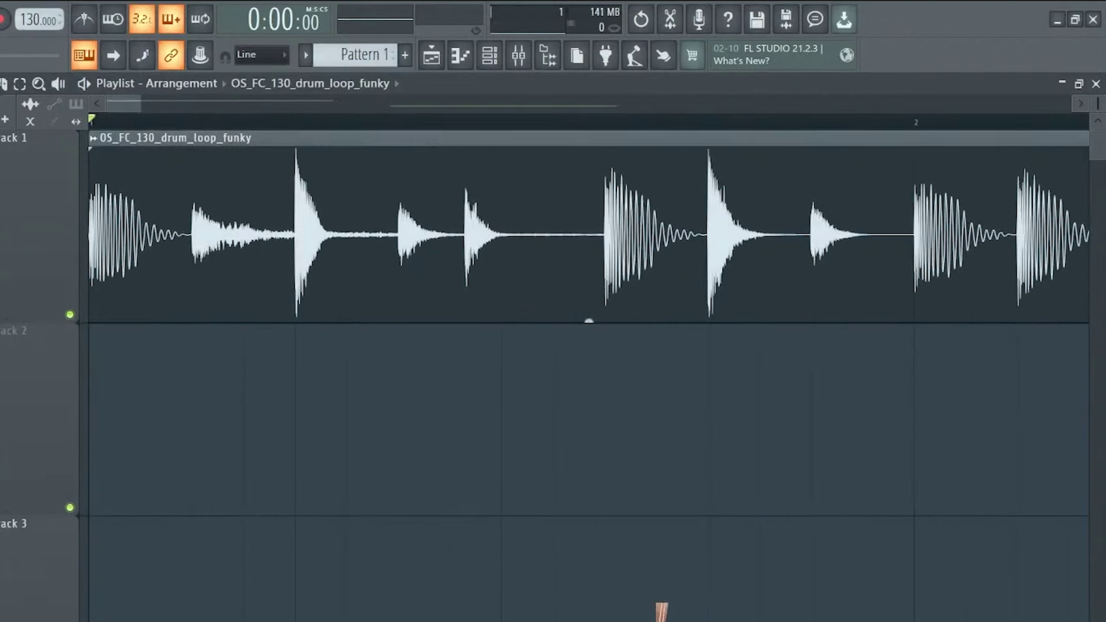
pyautogui.press('space')
pyautogui.press('space')
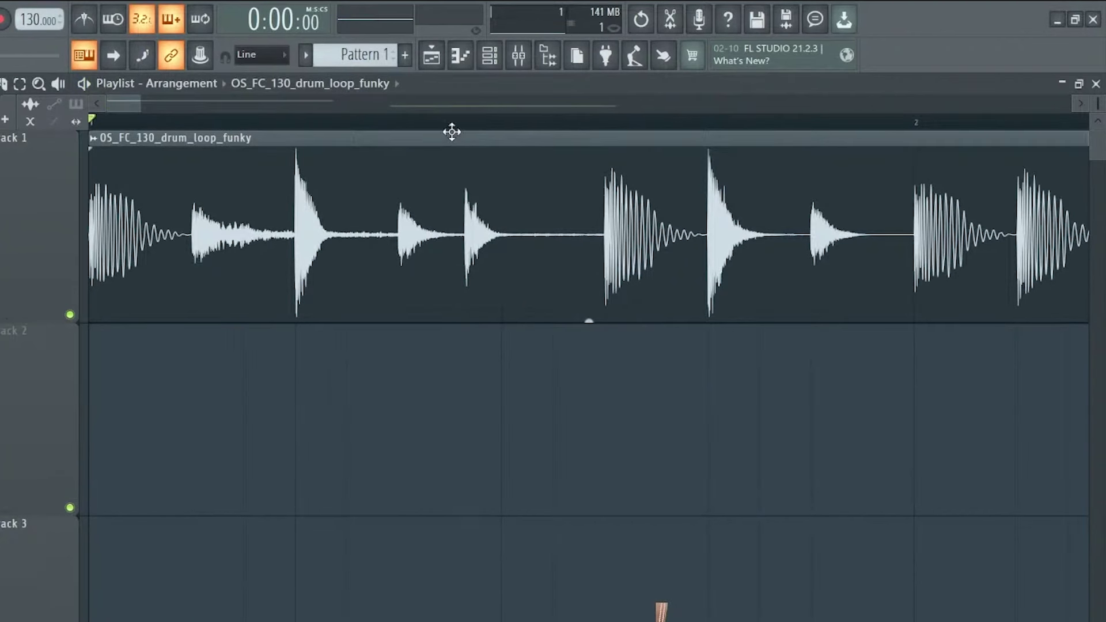
pyautogui.moveTo(450, 122); pyautogui.dragTo(500, 122)
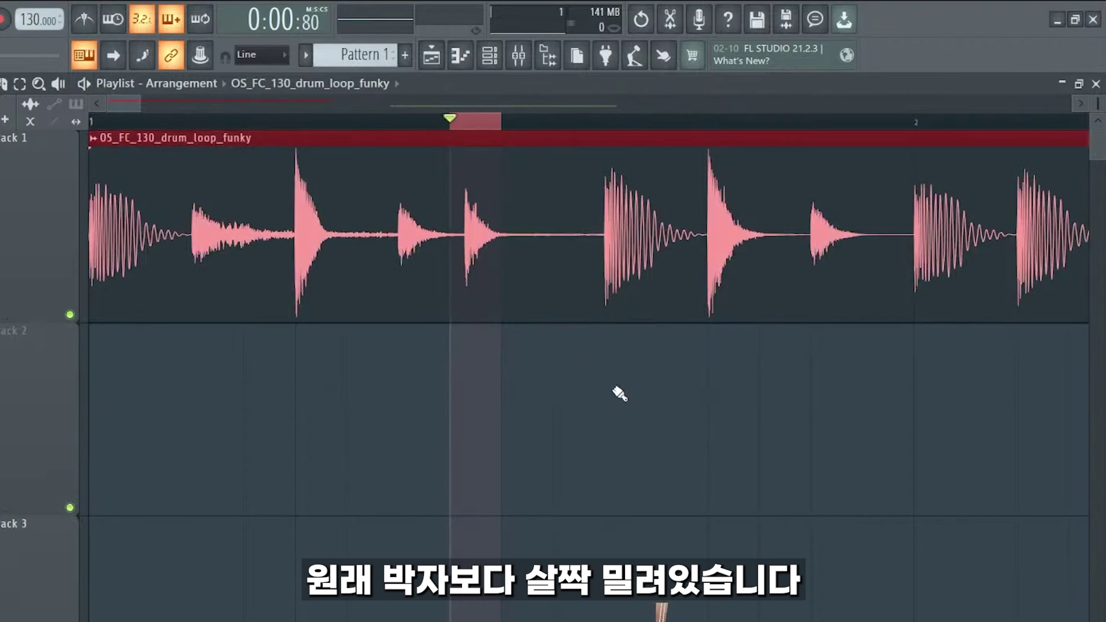
pyautogui.hotkey('ctrl', 'd')
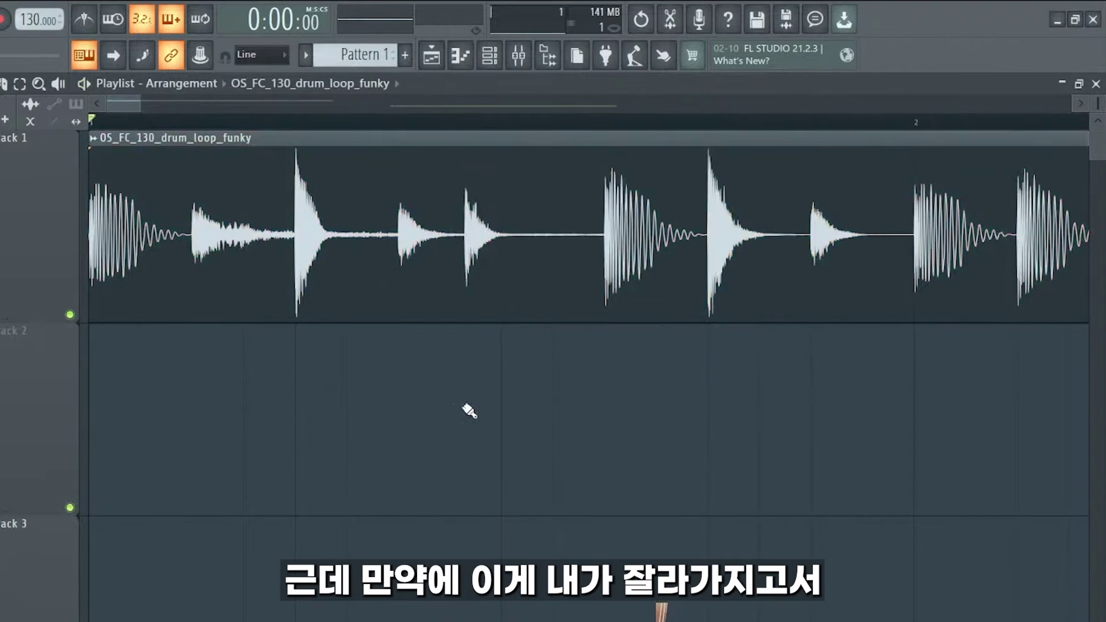
# Step: Slice the drum loop clip at sixteenth steps 8 and 11 of bar 1, shift the late hit earlier onto the grid, and play it
pyautogui.click(451, 304)
pyautogui.click(604, 291)
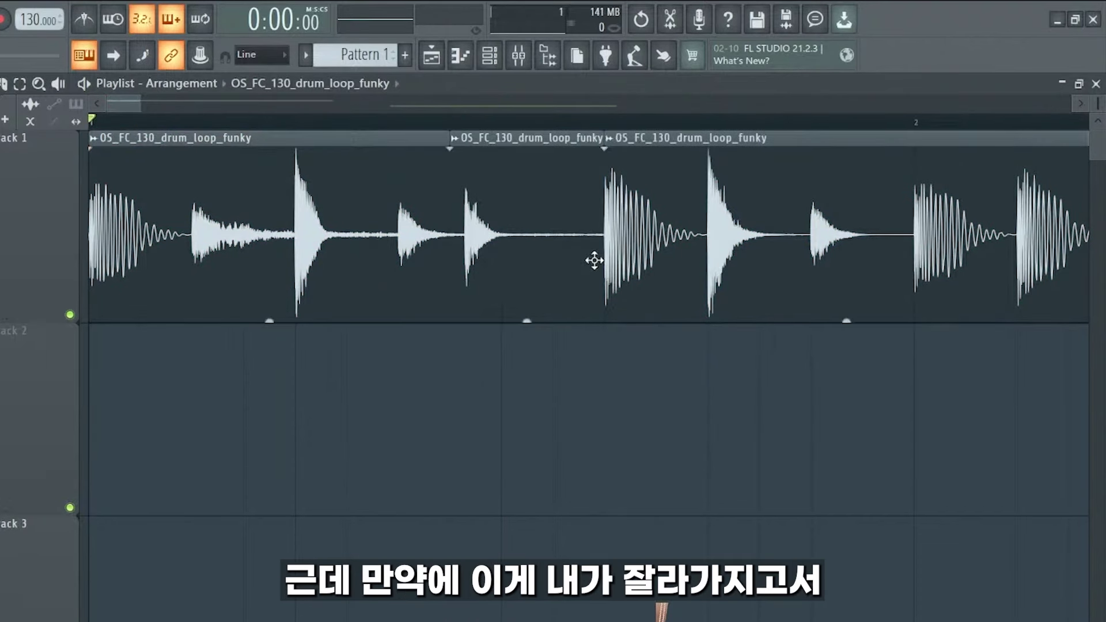
pyautogui.moveTo(593, 260); pyautogui.dragTo(553, 241)
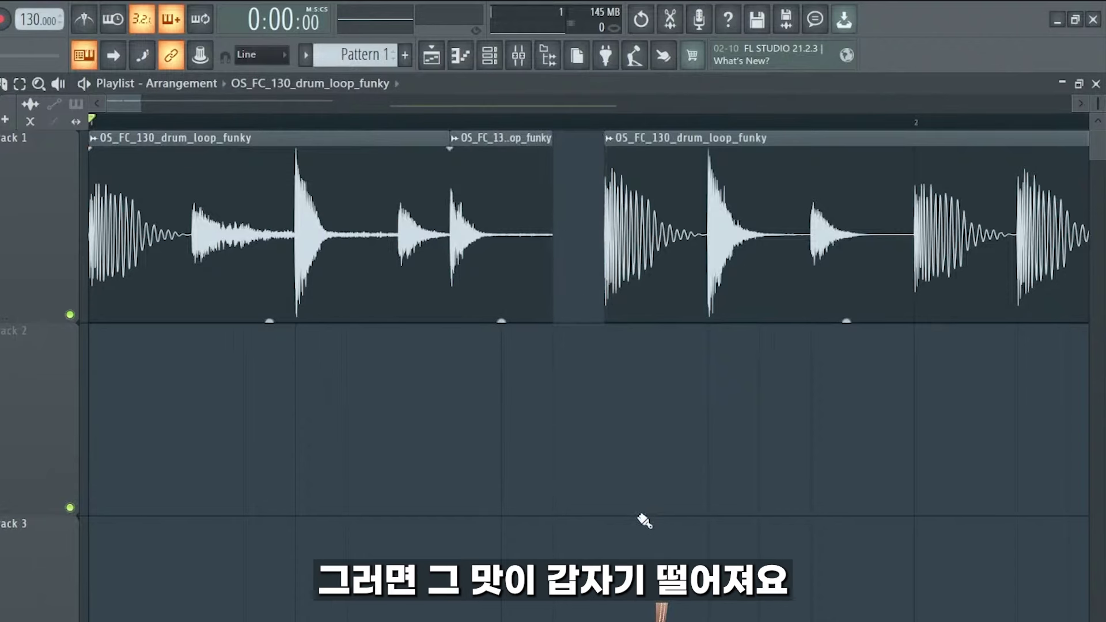
pyautogui.press('space')
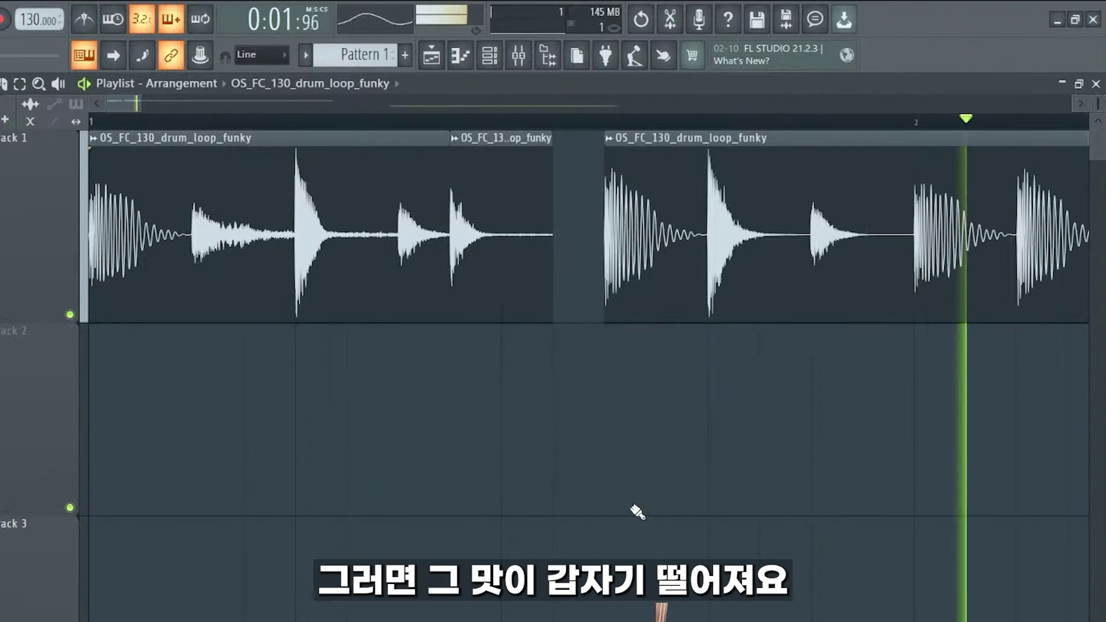
pyautogui.press('space')
# Step: Undo the slicing and shifting of the drum loop clip and play the original groove
pyautogui.hotkey('ctrl', 'z')
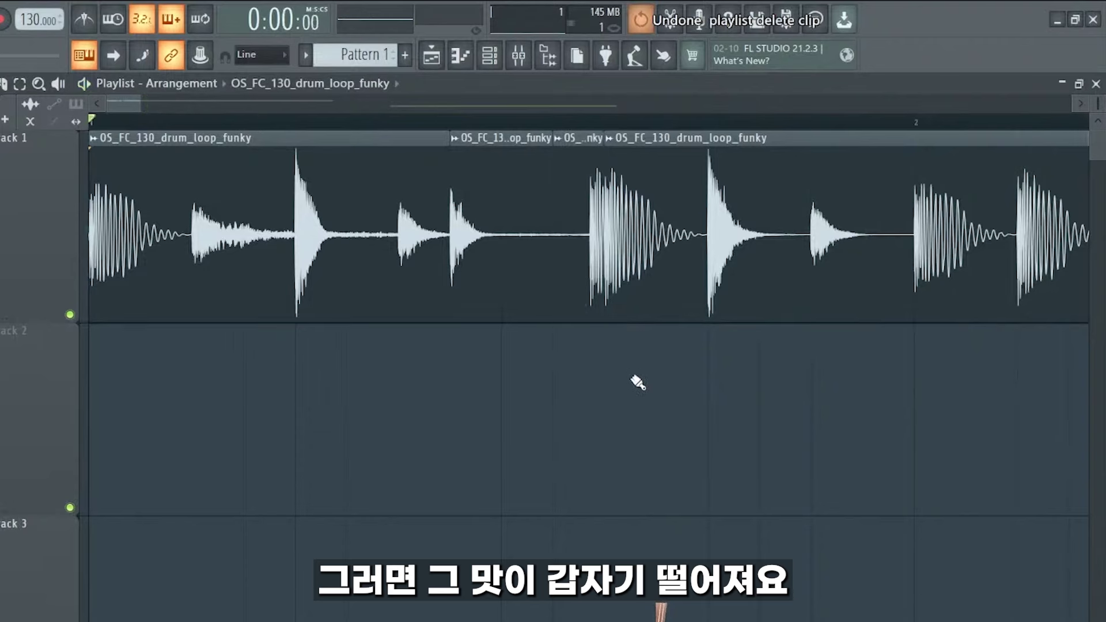
pyautogui.hotkey('ctrl', 'z')
pyautogui.hotkey('ctrl', 'z')
pyautogui.hotkey('ctrl', 'z')
pyautogui.hotkey('ctrl', 'z')
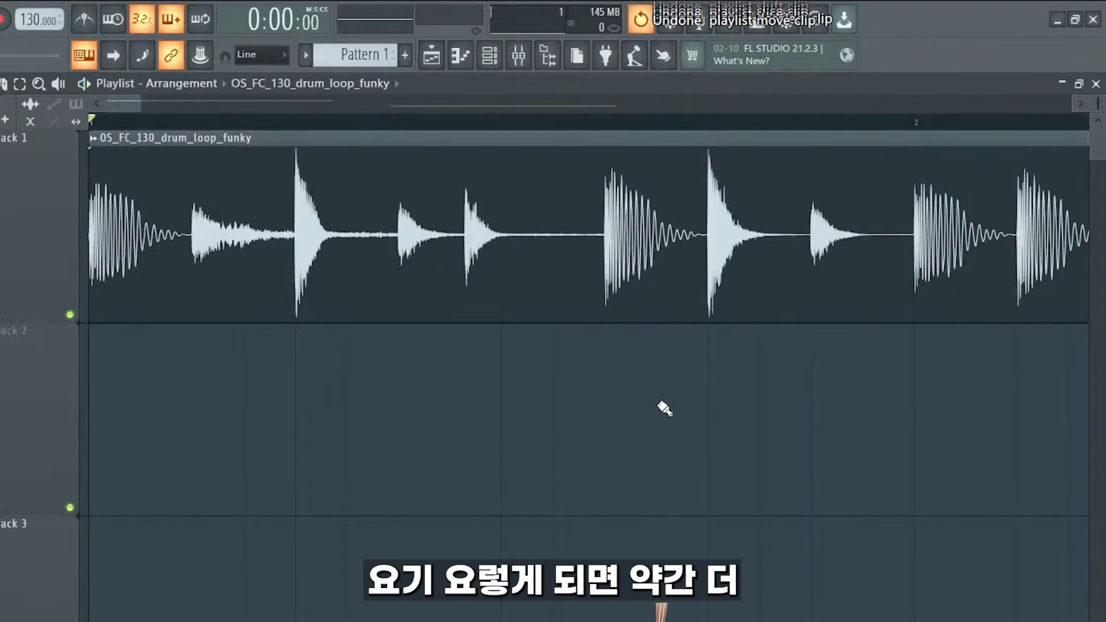
pyautogui.press('space')
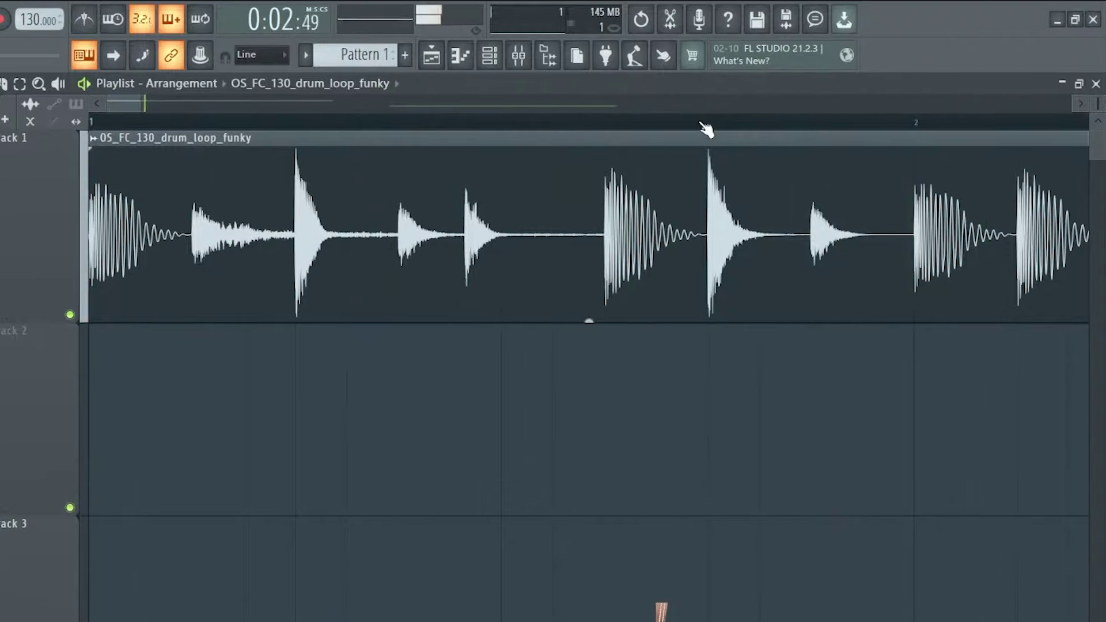
# Step: Display all channels in the channel rack and add a new empty pattern
pyautogui.scroll(-4, 705, 129)
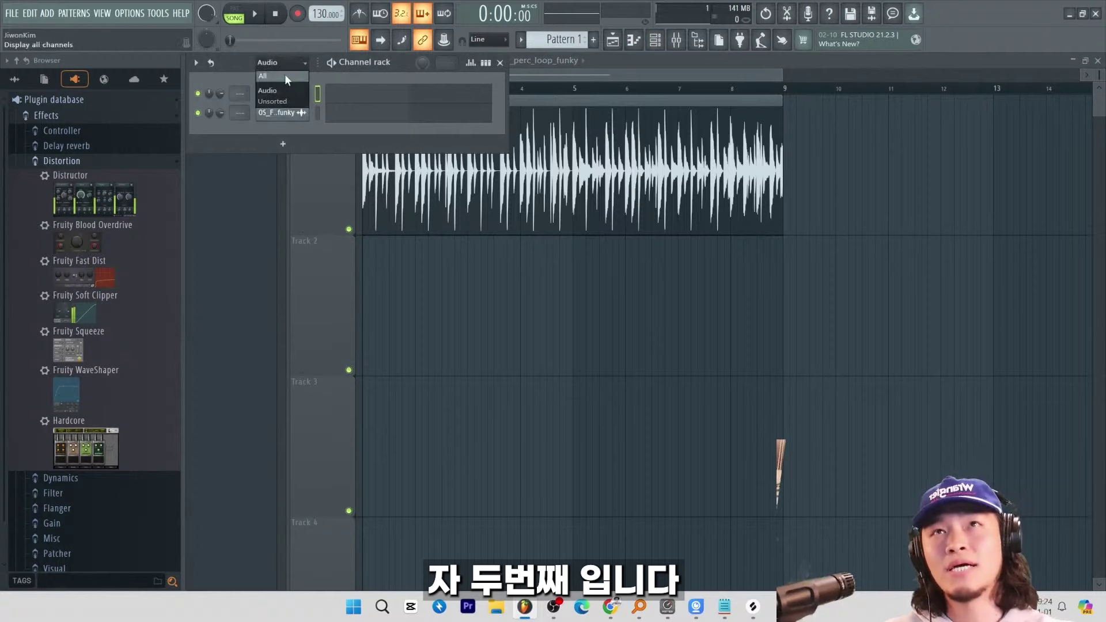
pyautogui.click(285, 75)
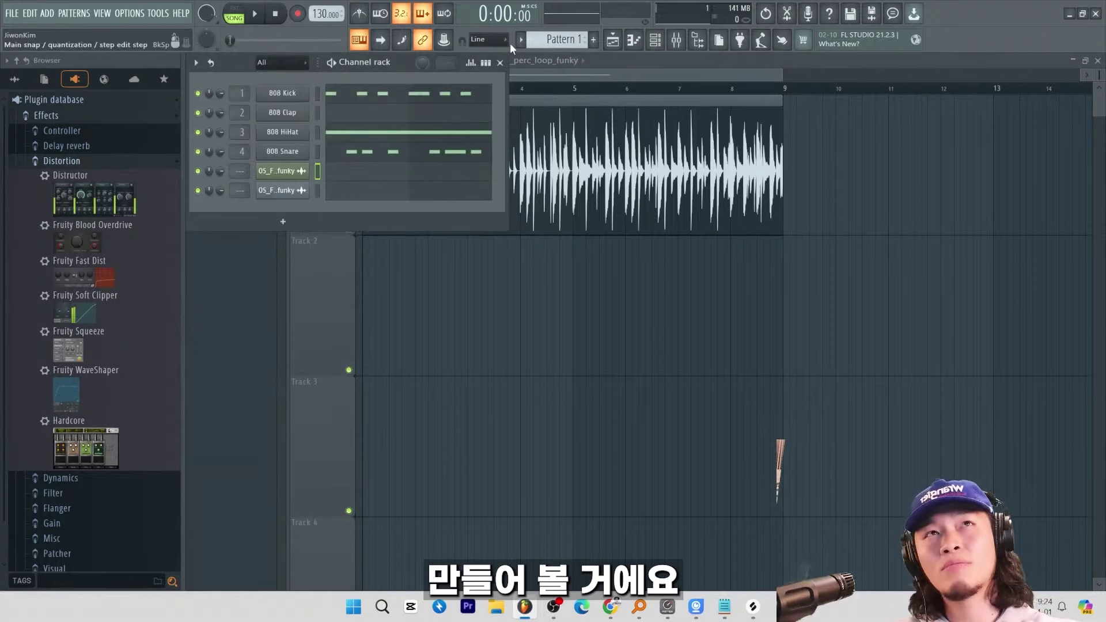
pyautogui.click(594, 39)
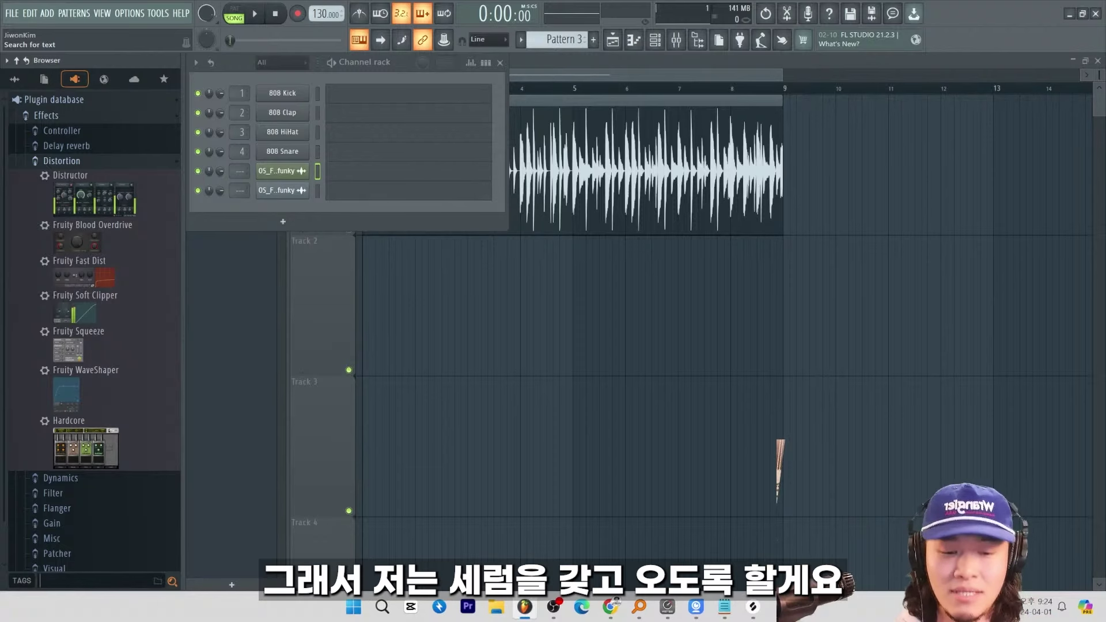
# Step: Add a Serum channel with the UN_SHN_synth_analog_brass preset, found by searching for brass, and open its piano roll
pyautogui.write('m')
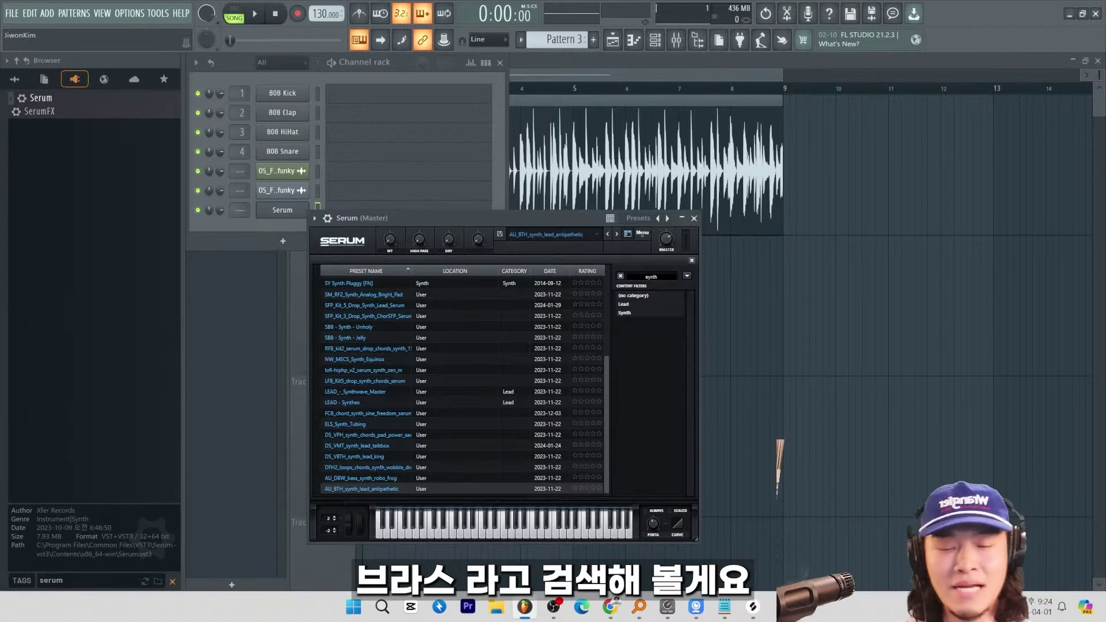
pyautogui.write('Bra')
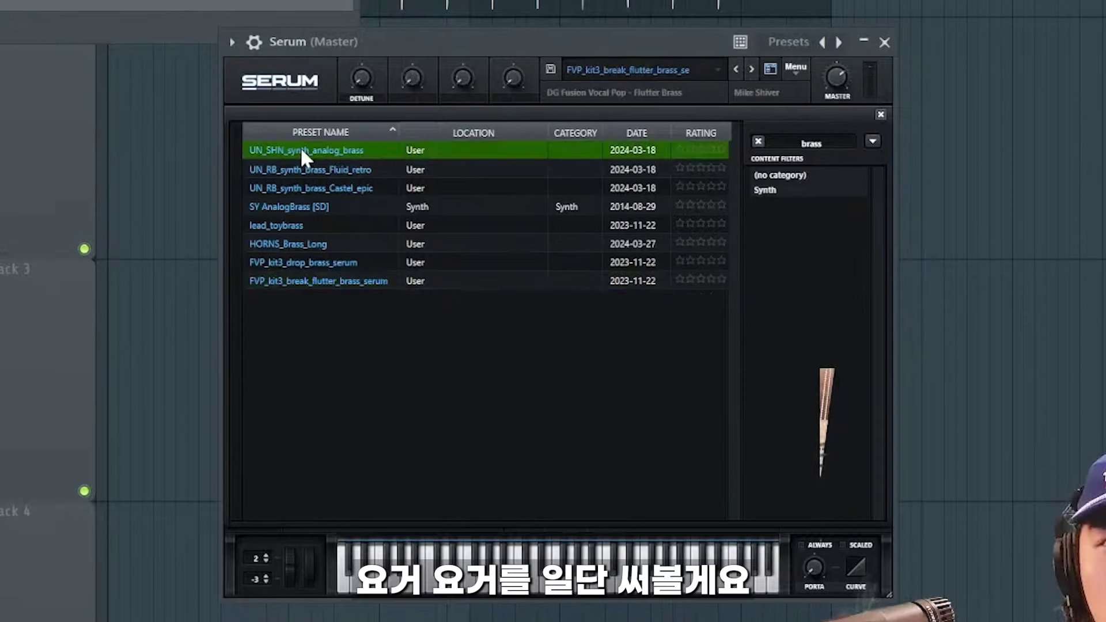
pyautogui.press('F7')
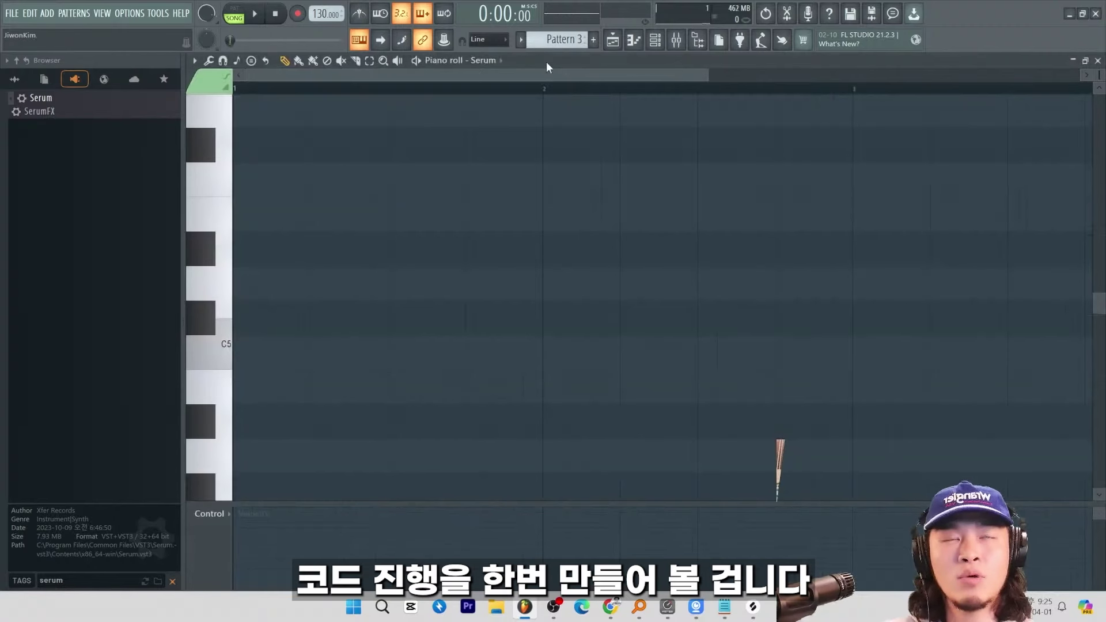
pyautogui.scroll(-2, 552, 93)
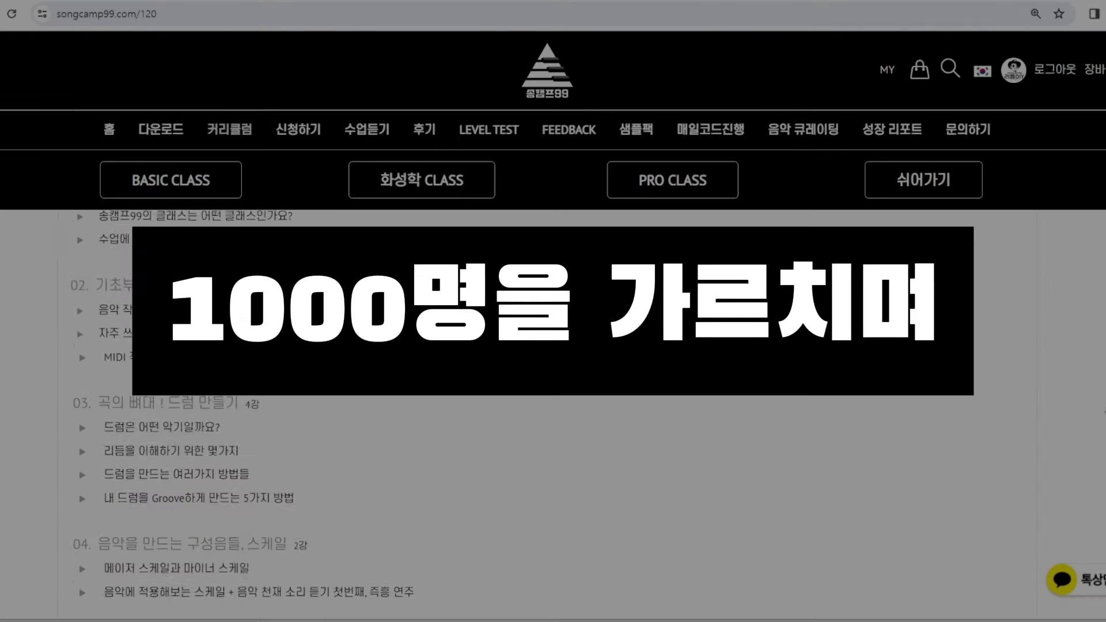
pyautogui.scroll(-15, 553, 403)
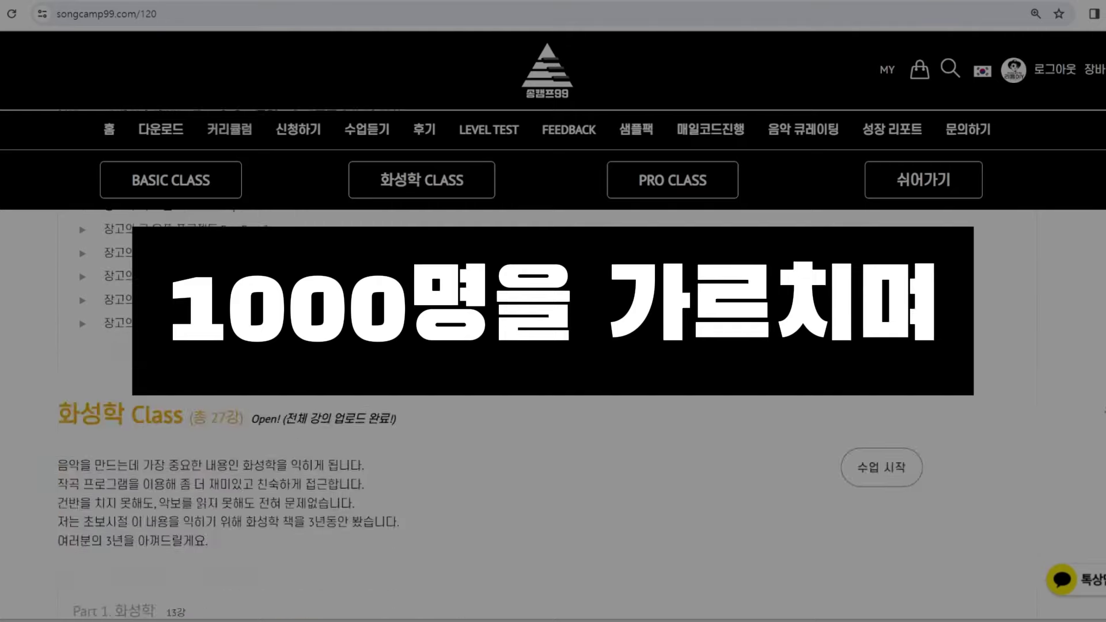
pyautogui.scroll(-5, 553, 403)
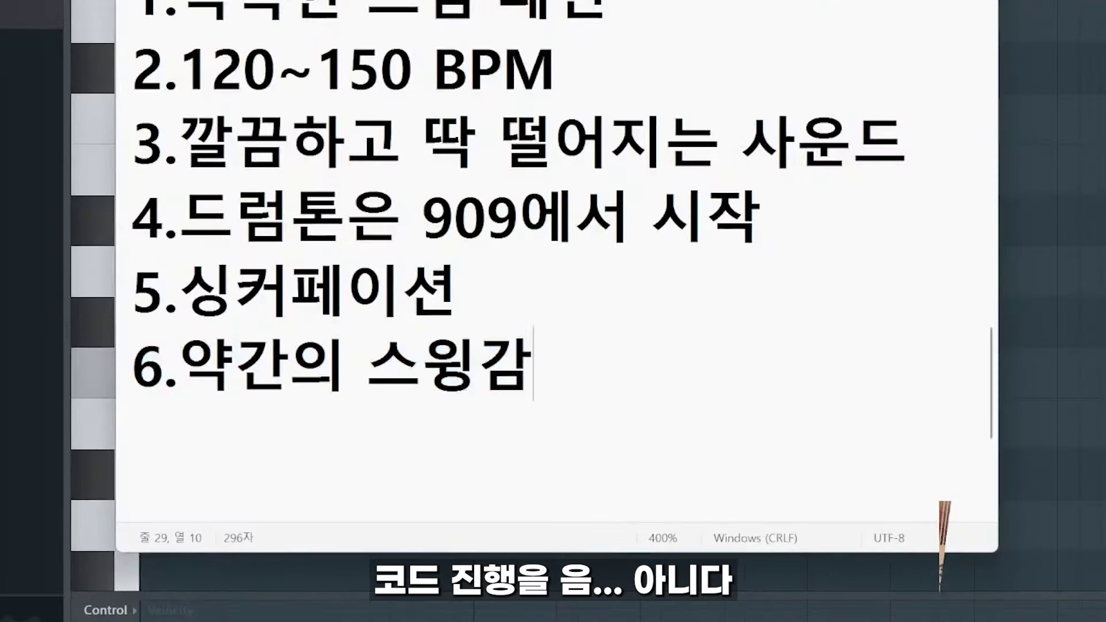
# Step: Switch to the Notepad notes and add the line "2 : 차분, 섹시해" a few lines below item 6
pyautogui.press('Return')
pyautogui.press('Return')
pyautogui.press('Return')
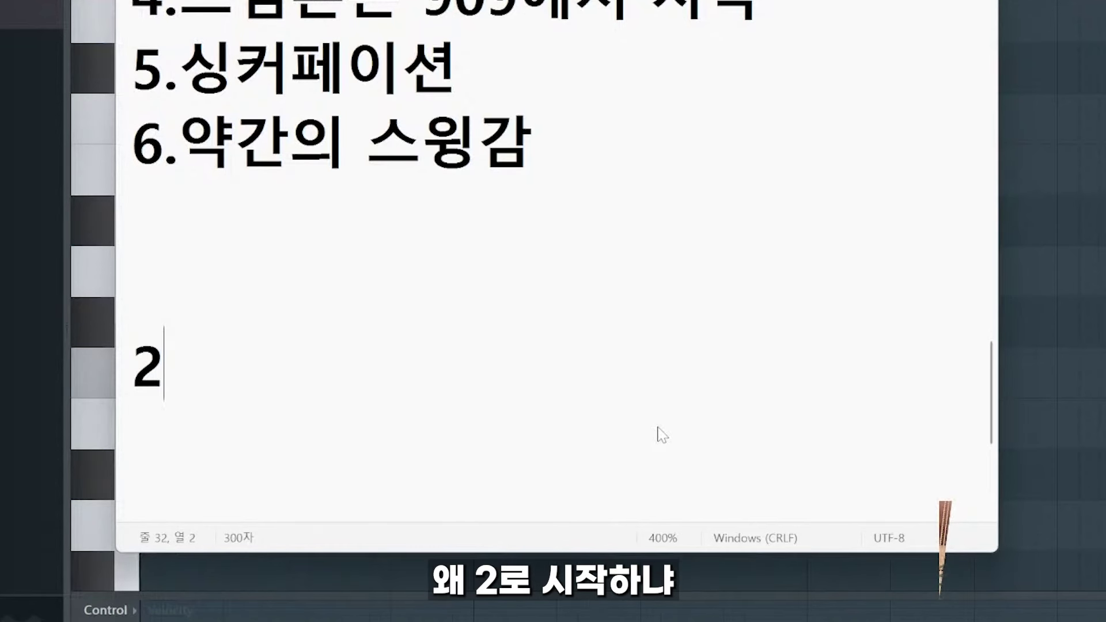
pyautogui.write('차분')
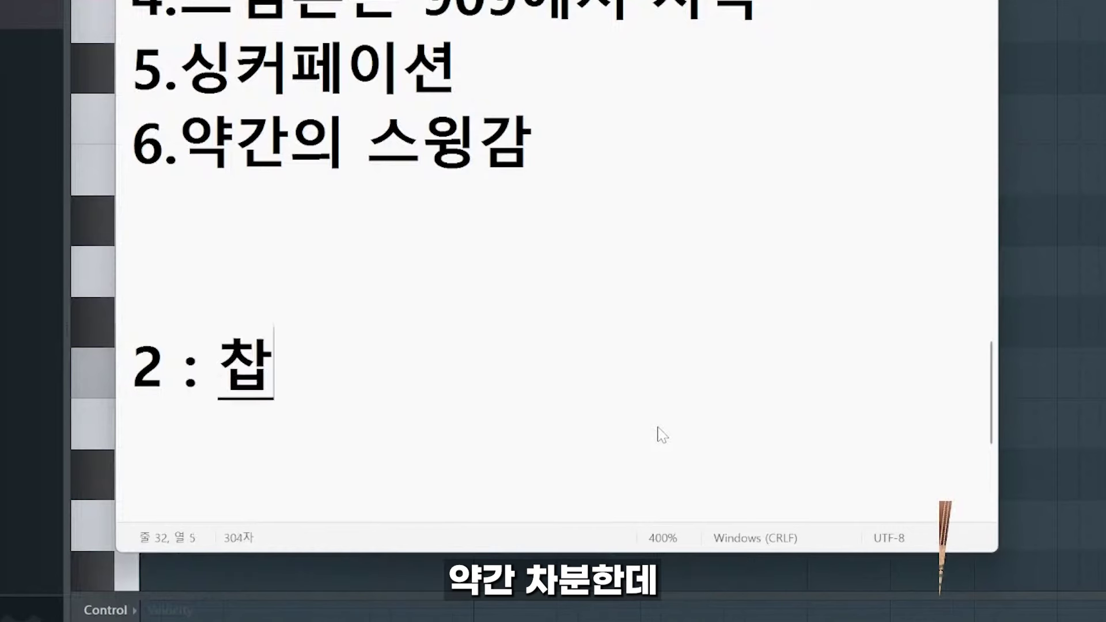
pyautogui.write(', ')
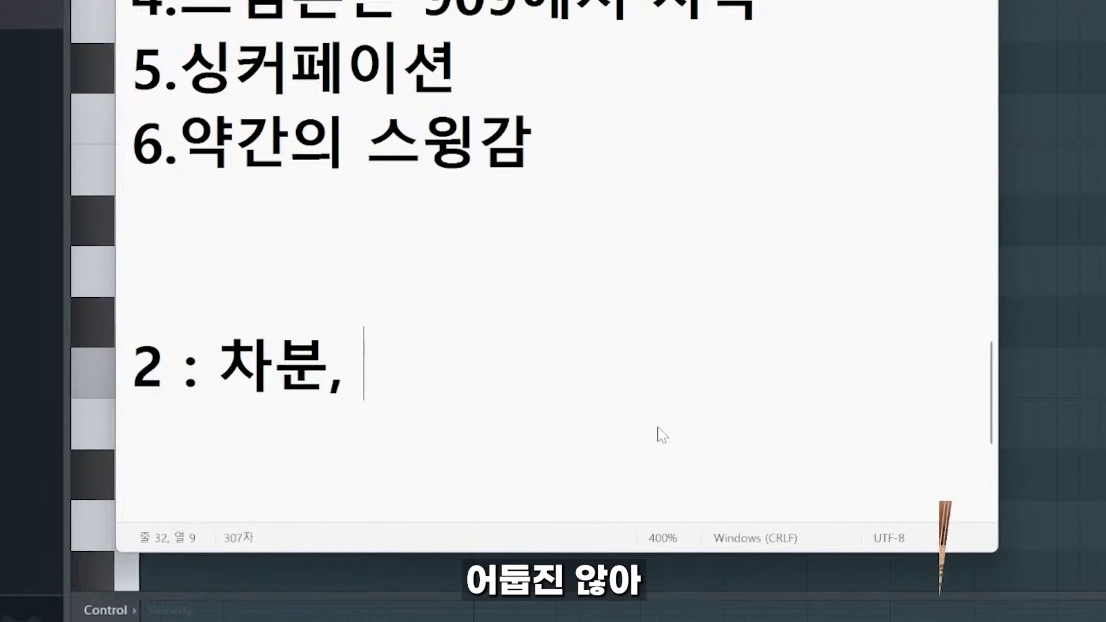
pyautogui.write('섹시해')
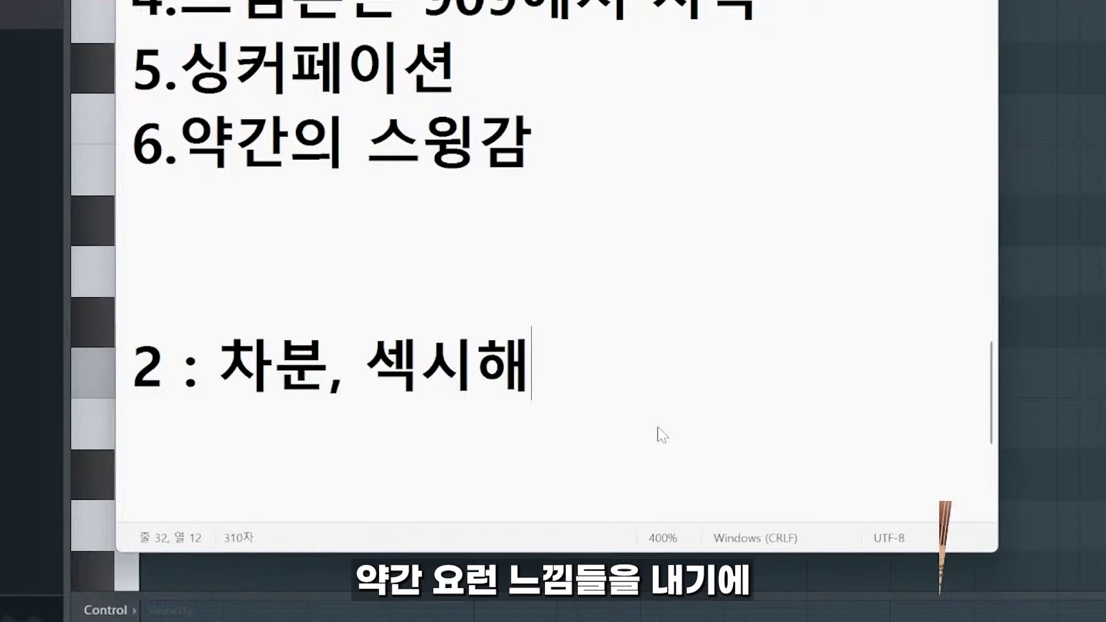
# Step: Highlight the whole "2 : 차분, 섹시해" line to review it, and clear the selection
pyautogui.hotkey('shift', 'Left')
pyautogui.hotkey('shift', 'Left')
pyautogui.hotkey('shift', 'Left')
pyautogui.hotkey('shift', 'Left')
pyautogui.hotkey('shift', 'Left')
pyautogui.hotkey('shift', 'Left')
pyautogui.hotkey('shift', 'Left')
pyautogui.hotkey('shift', 'Left')
pyautogui.hotkey('shift', 'Left')
pyautogui.hotkey('shift', 'Left')
pyautogui.hotkey('shift', 'Left')
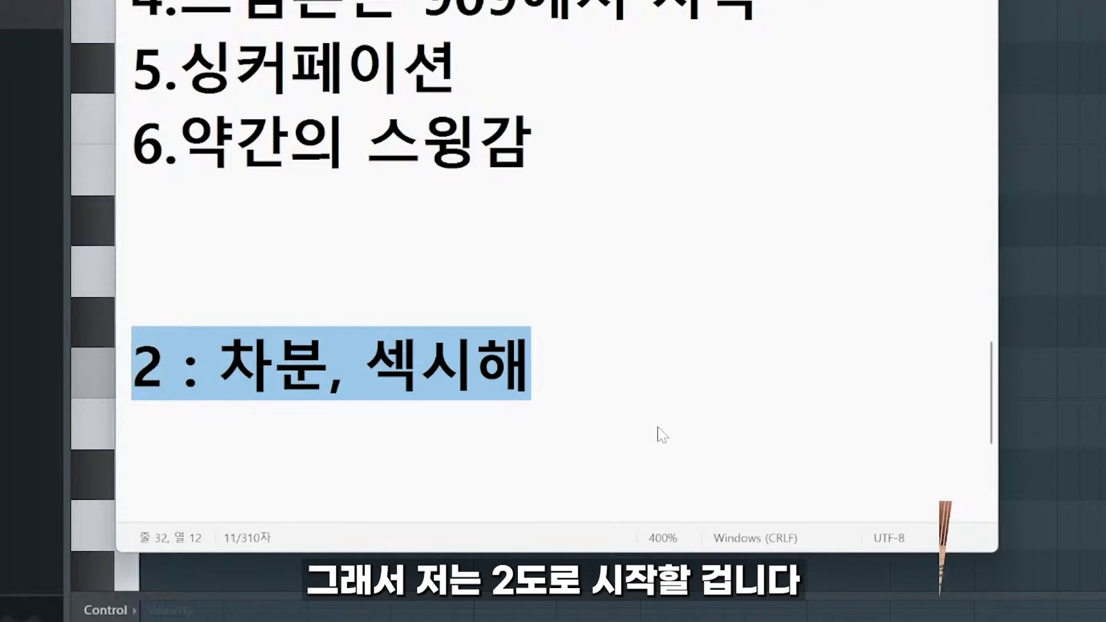
pyautogui.press('Right')
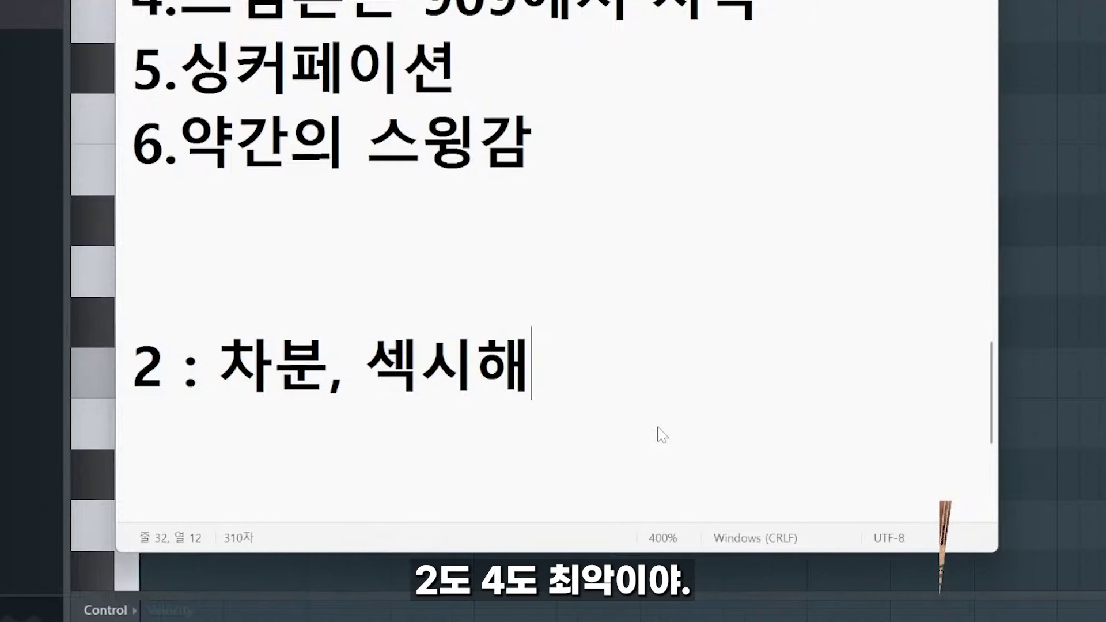
# Step: Write the chord progression "2-4-3-1-6" beneath the "2 : 차분, 섹시해" line and highlight it
pyautogui.press('Return')
pyautogui.write('2-4-')
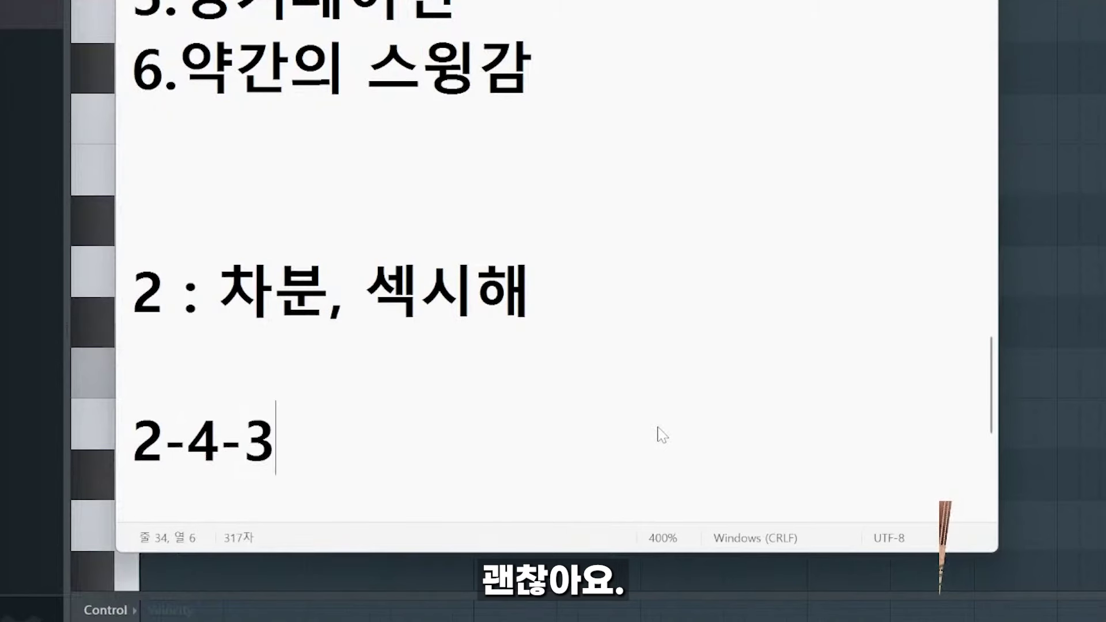
pyautogui.write('3-1')
pyautogui.press('BackSpace')
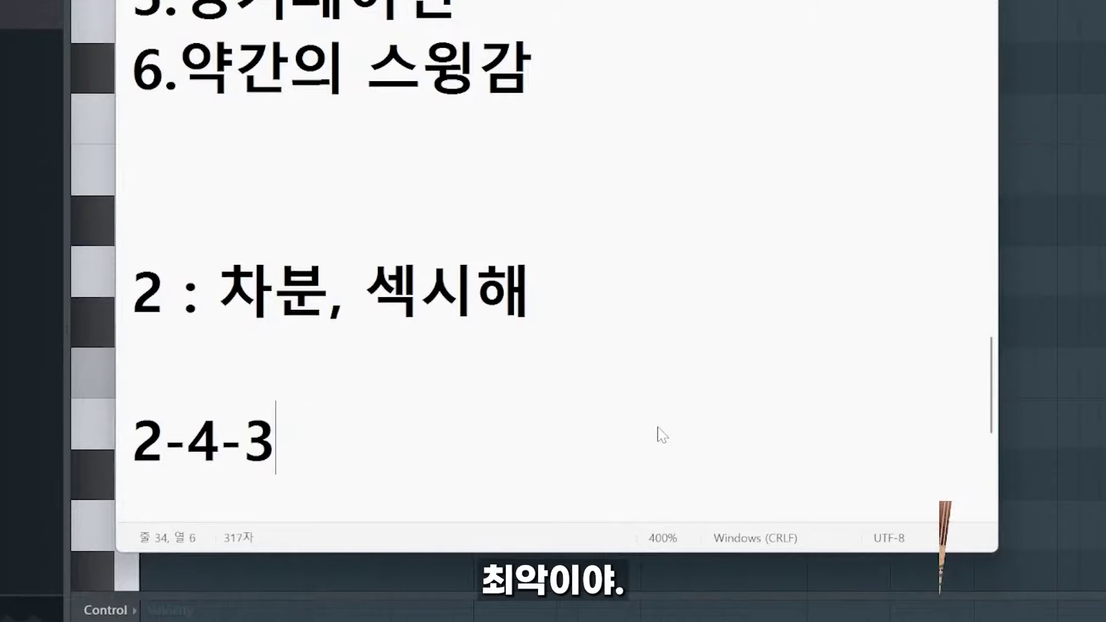
pyautogui.write('-1')
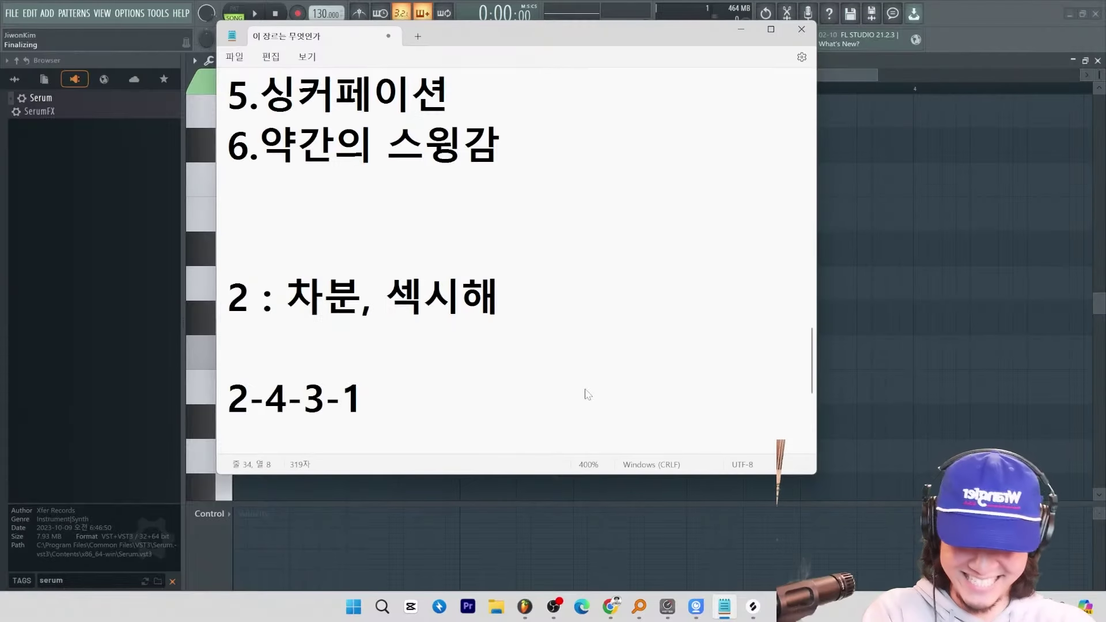
pyautogui.press('BackSpace')
pyautogui.write('6')
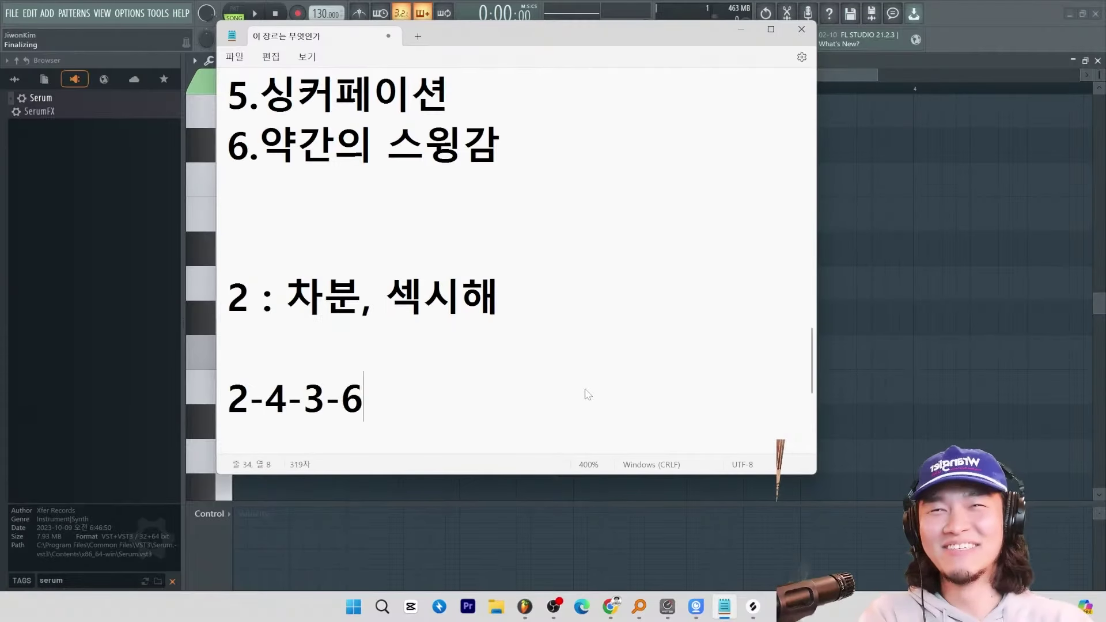
pyautogui.press('BackSpace')
pyautogui.write('-6')
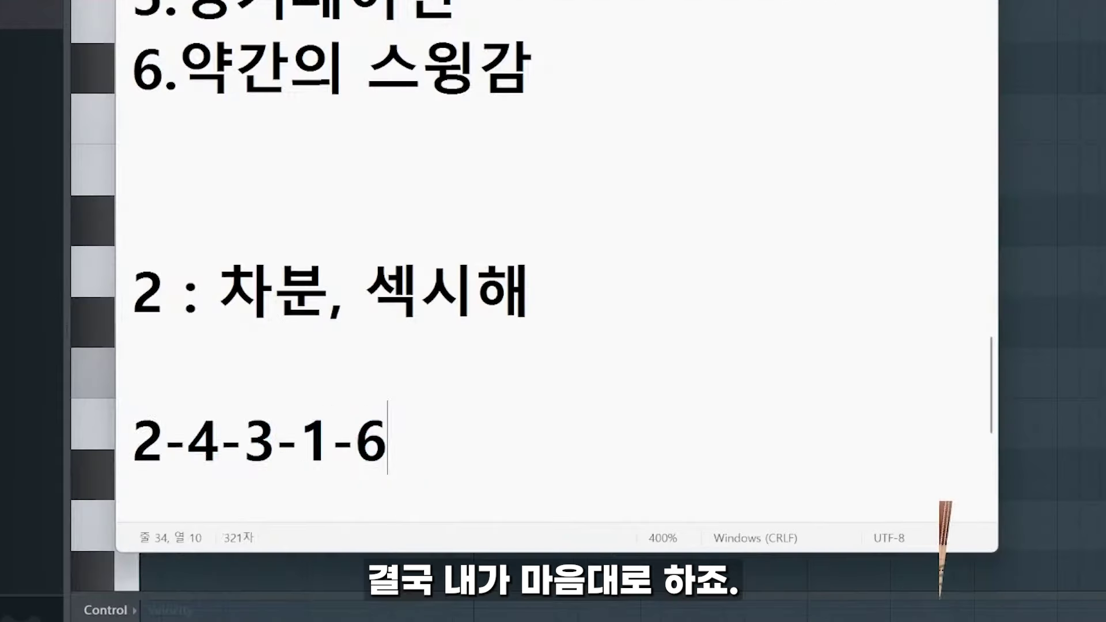
pyautogui.hotkey('shift', 'Home')
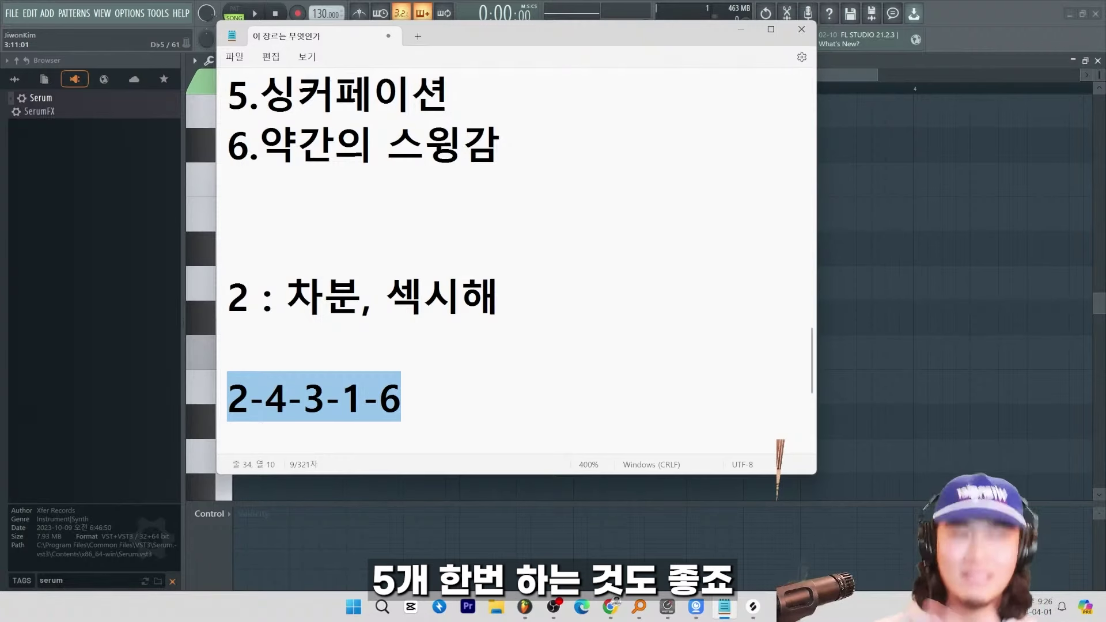
# Step: Back in FL Studio, build a chord at the start of bar 1 in Serum's piano roll, voiced D3, A3, C4, D4 and F4
pyautogui.click(514, 375)
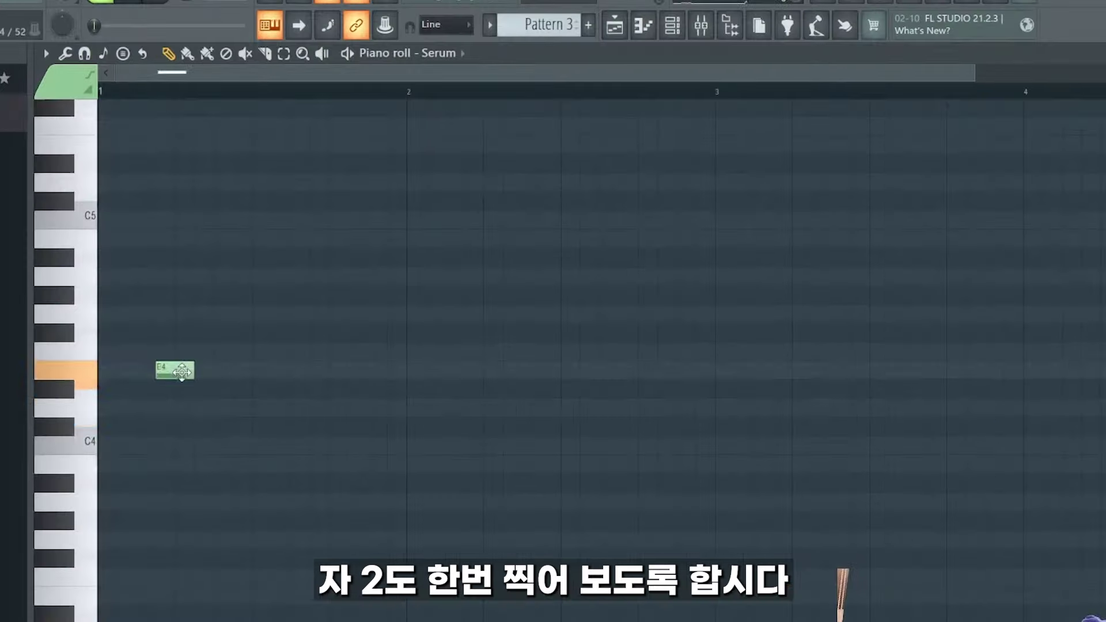
pyautogui.moveTo(285, 294); pyautogui.dragTo(245, 321)
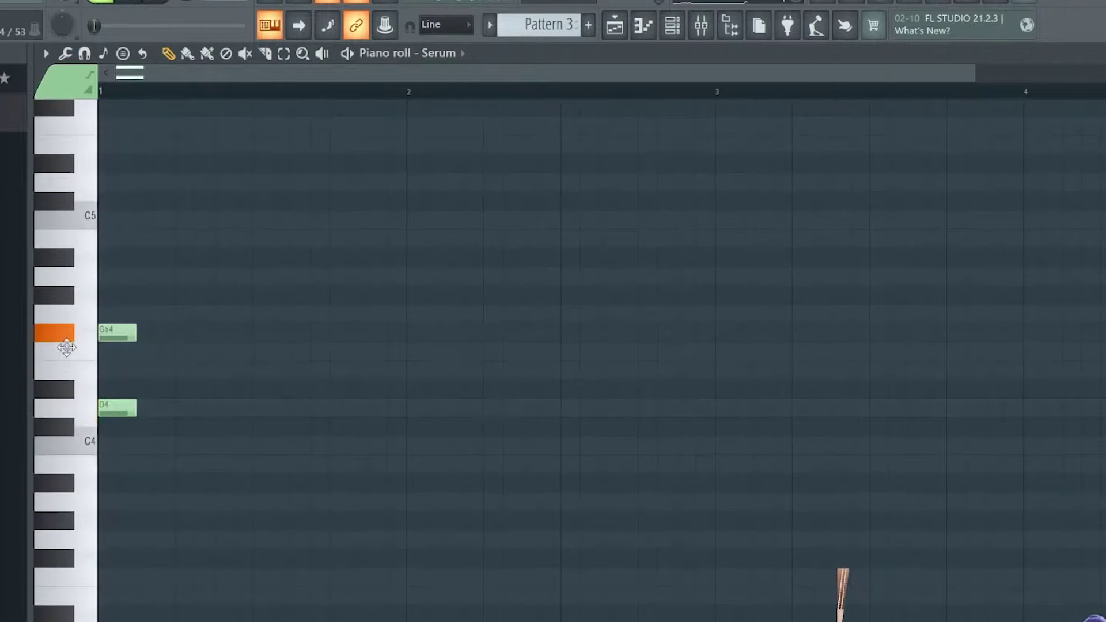
pyautogui.moveTo(245, 263); pyautogui.dragTo(104, 279)
pyautogui.moveTo(136, 220); pyautogui.dragTo(72, 222)
pyautogui.moveTo(165, 173); pyautogui.dragTo(125, 144)
pyautogui.rightClick(134, 148)
pyautogui.moveTo(208, 172); pyautogui.dragTo(96, 550)
pyautogui.click(102, 410)
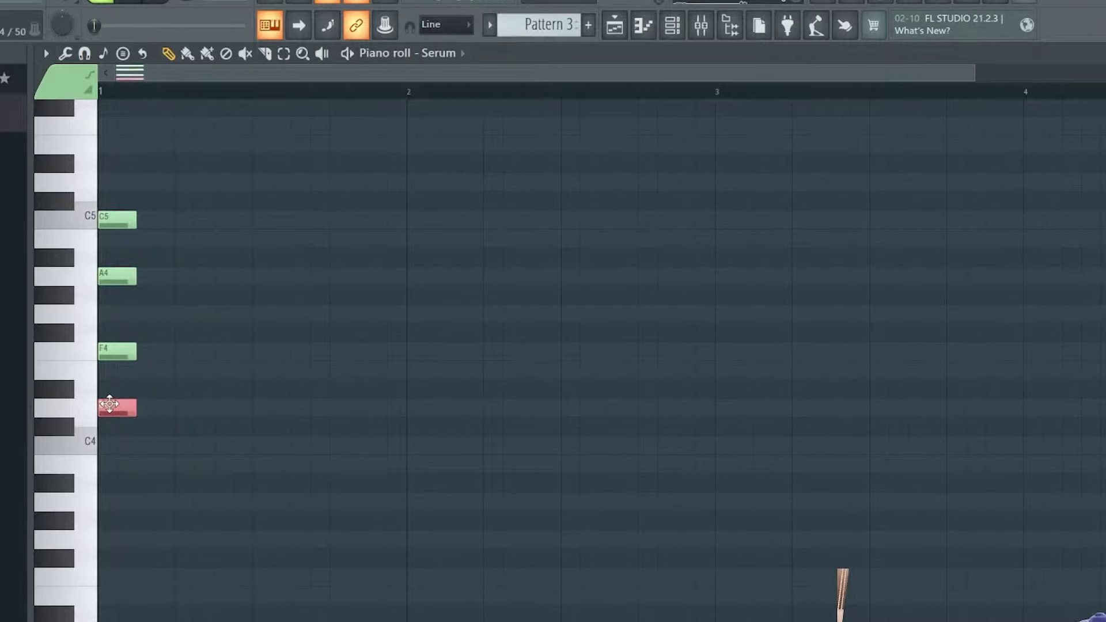
pyautogui.moveTo(185, 156); pyautogui.dragTo(128, 312)
pyautogui.hotkey('ctrl', 'Down')
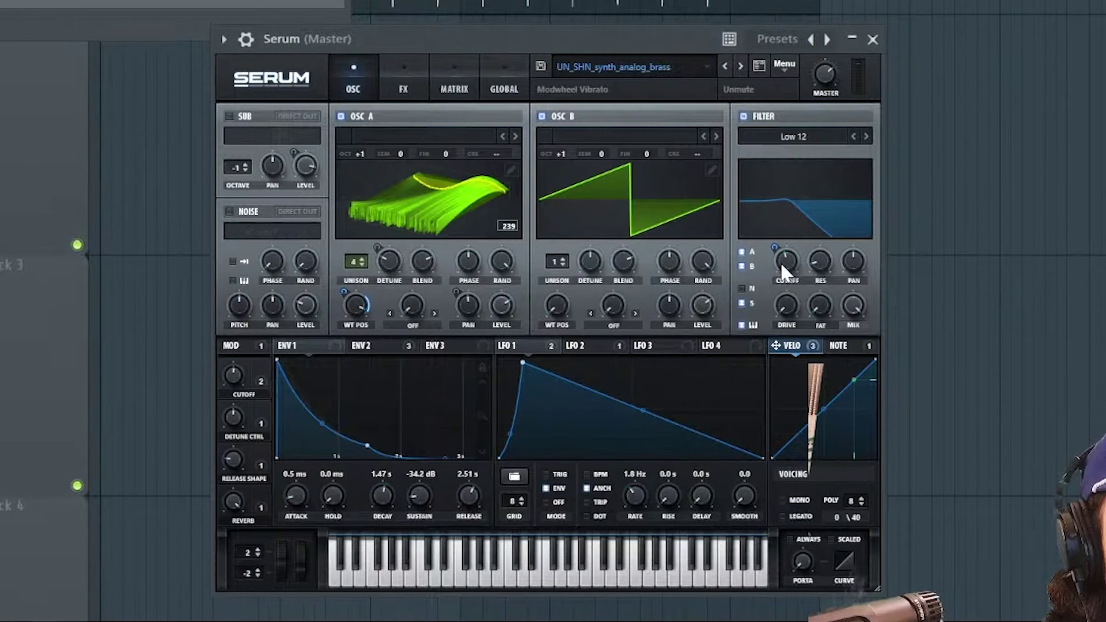
# Step: Lower Serum's filter cutoff and switch the filter type to Low 18
pyautogui.moveTo(760, 380); pyautogui.dragTo(759, 393)
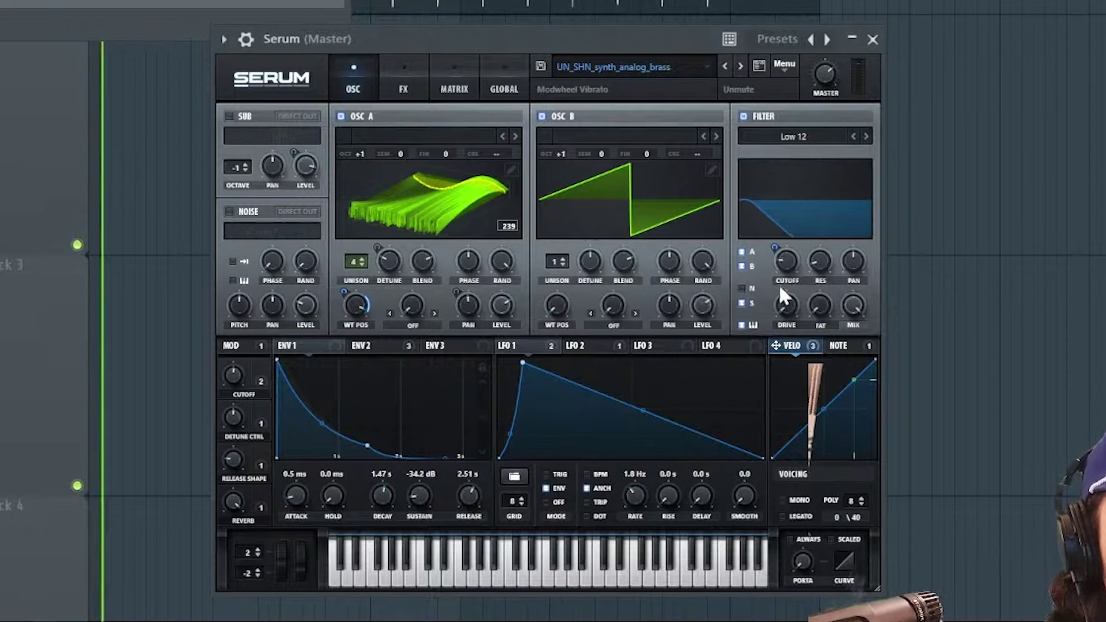
pyautogui.click(866, 136)
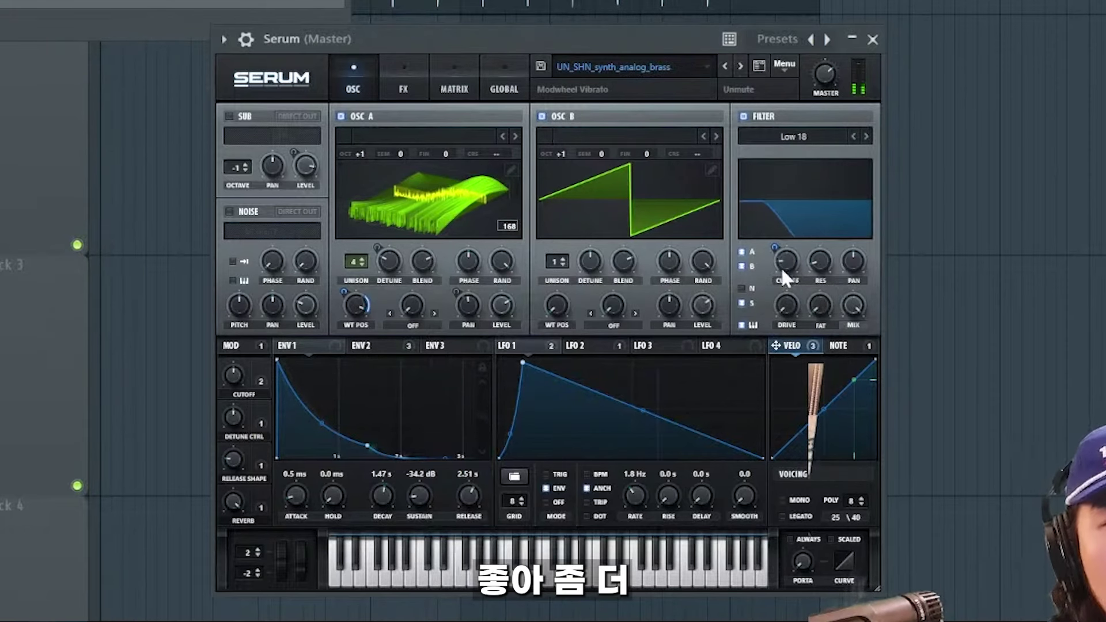
pyautogui.moveTo(784, 268)
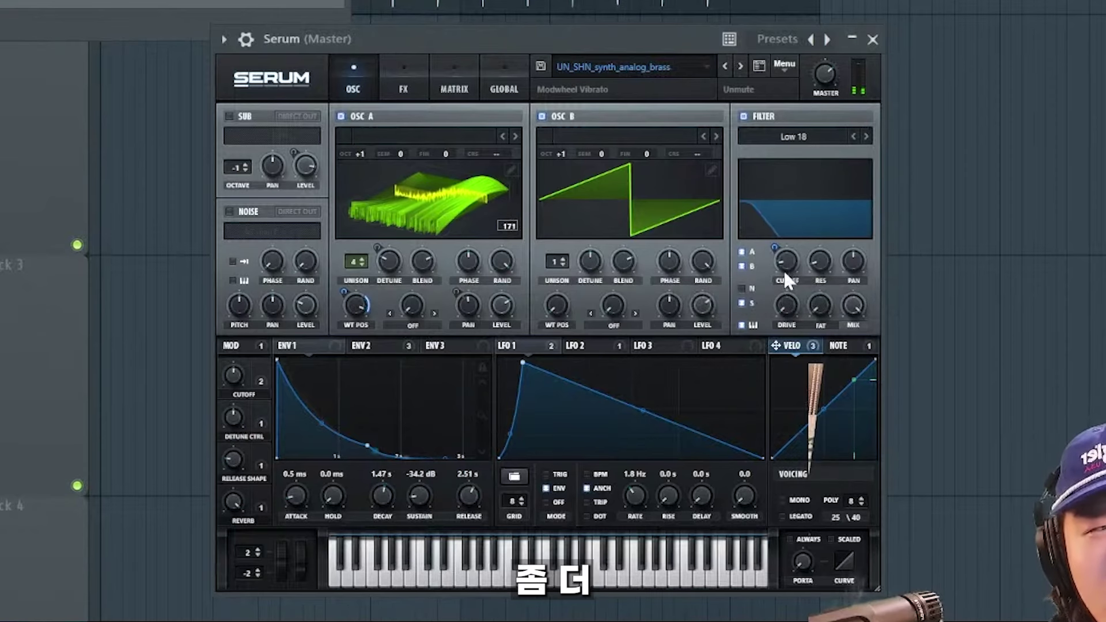
# Step: In Serum's effects, remove the modulation from the reverb mix and lower the delay mix to about 15%
pyautogui.click(403, 89)
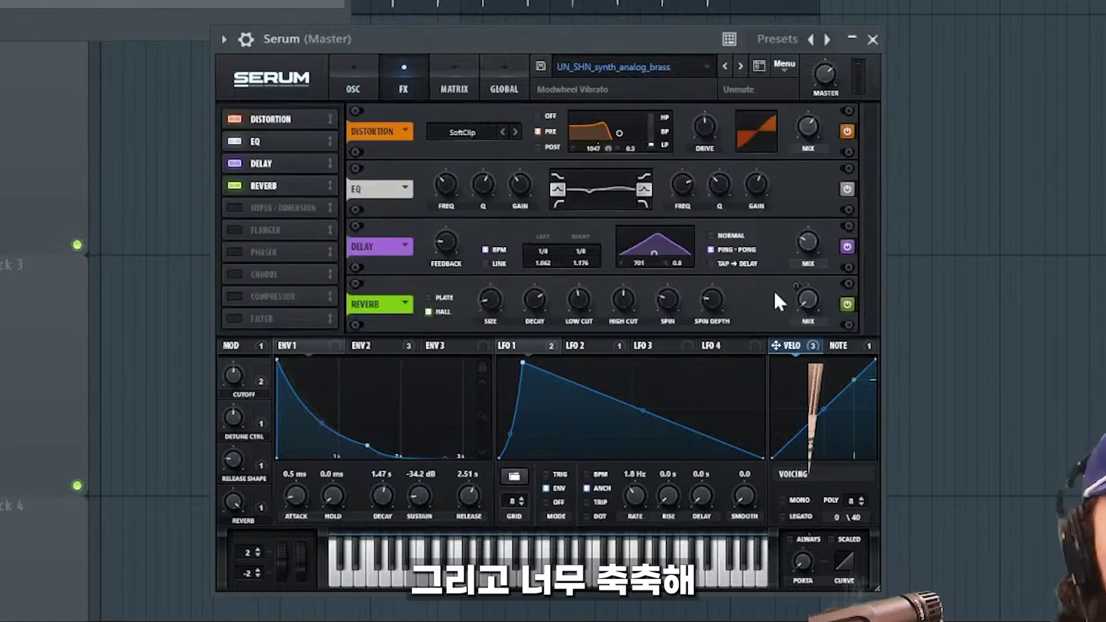
pyautogui.rightClick(809, 302)
pyautogui.click(830, 378)
pyautogui.moveTo(806, 299)
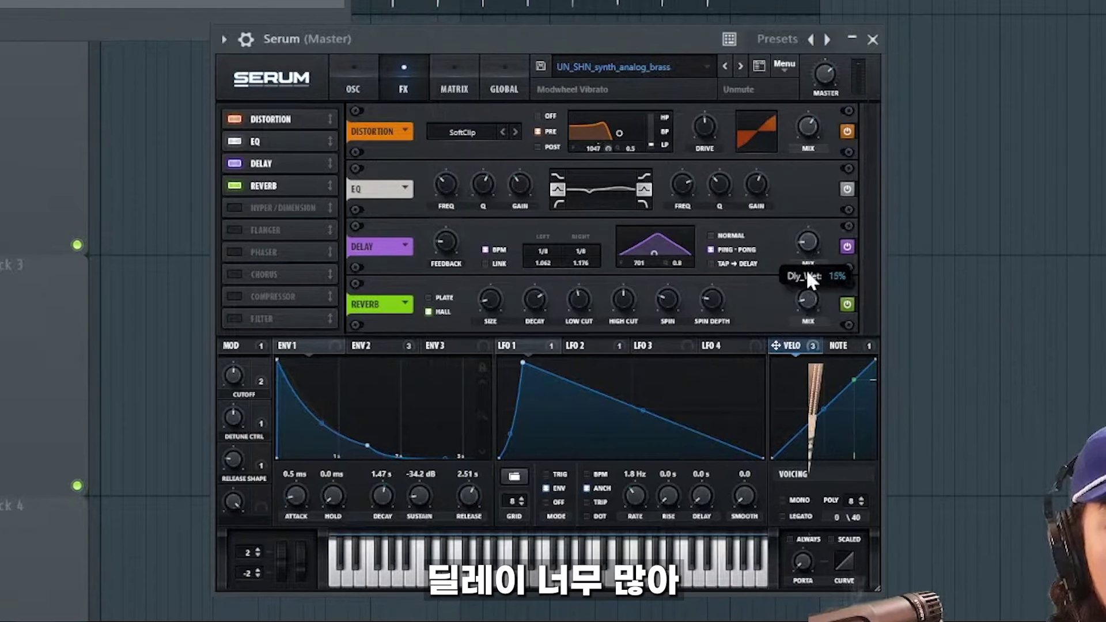
pyautogui.moveTo(808, 272); pyautogui.dragTo(807, 272)
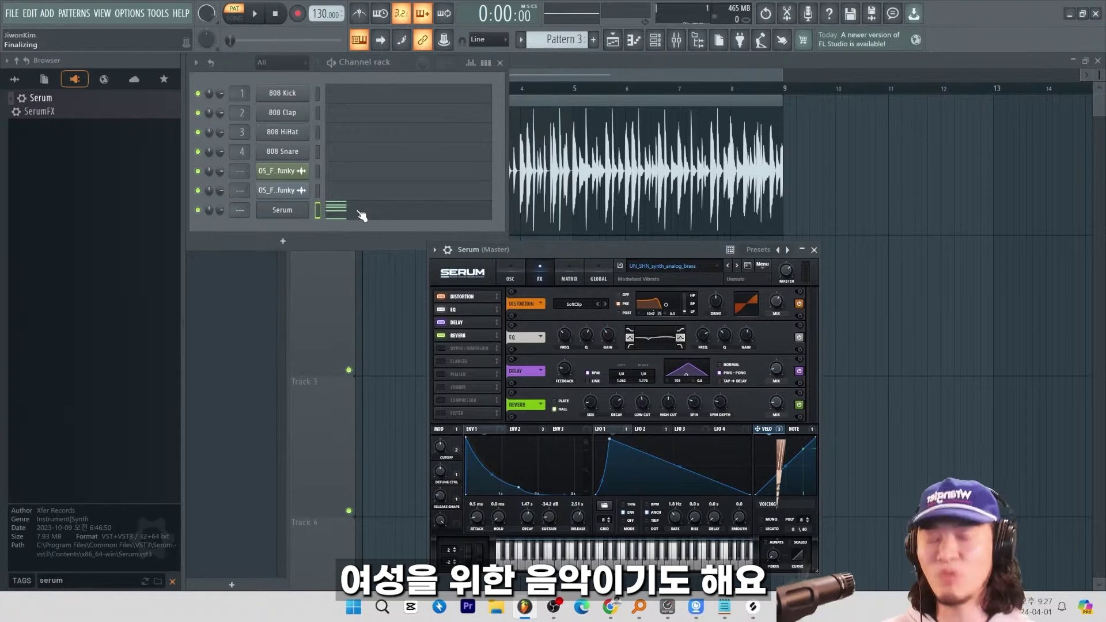
# Step: Shorten the first Serum chord to one sixteenth step, add F3, A3, C4 and E4 at beat 3 of bar 1, and play both
pyautogui.click(362, 215)
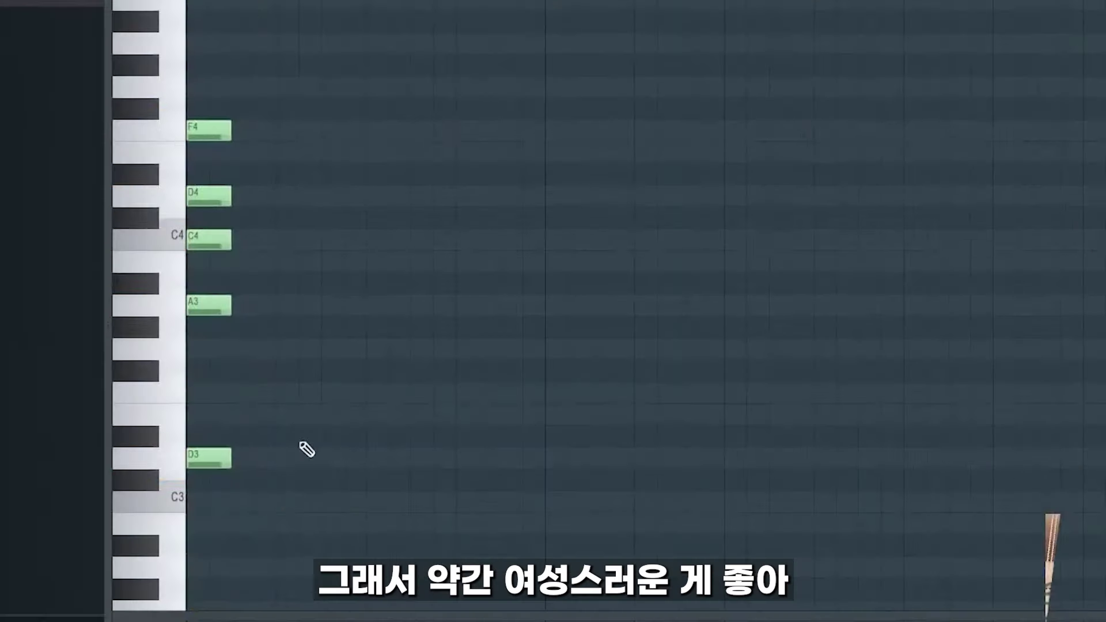
pyautogui.press('space')
pyautogui.hotkey('ctrl', 'a')
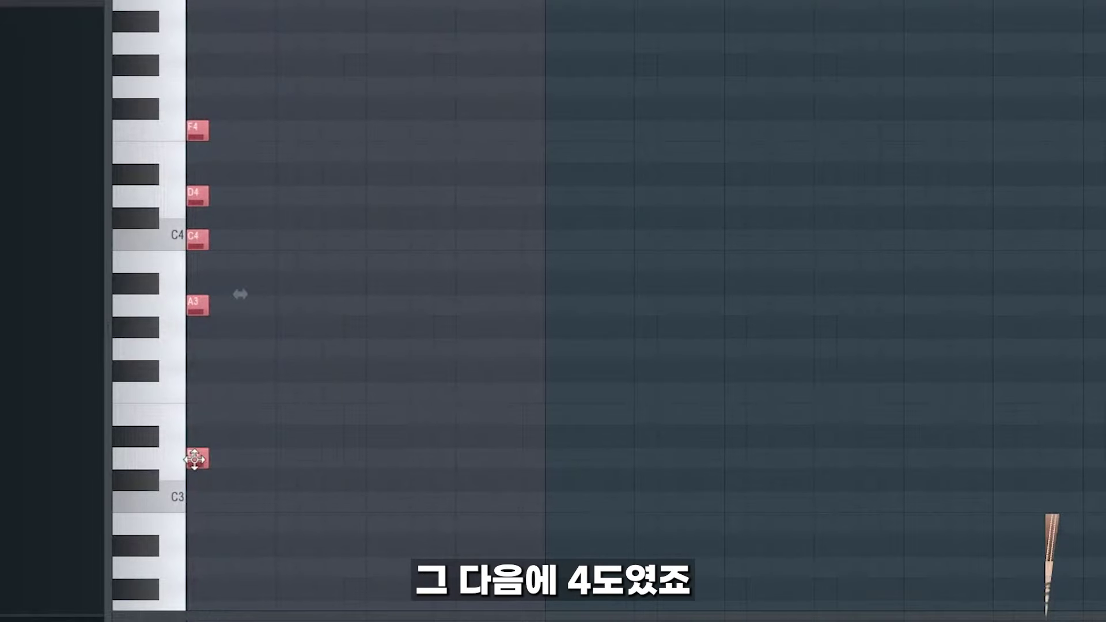
pyautogui.moveTo(324, 459); pyautogui.dragTo(482, 457)
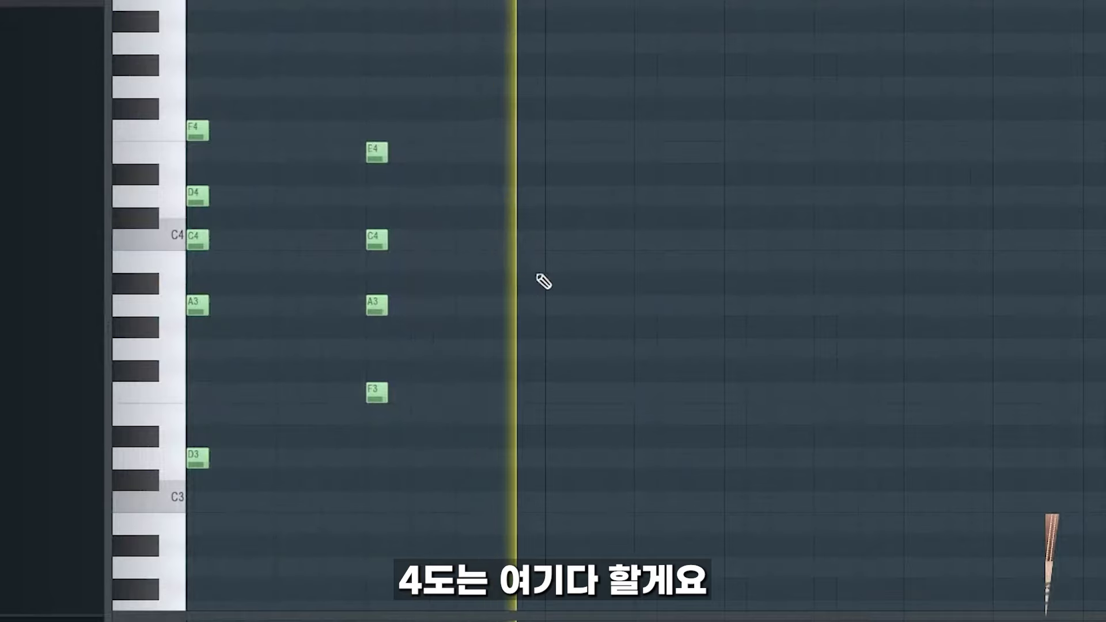
pyautogui.press('space')
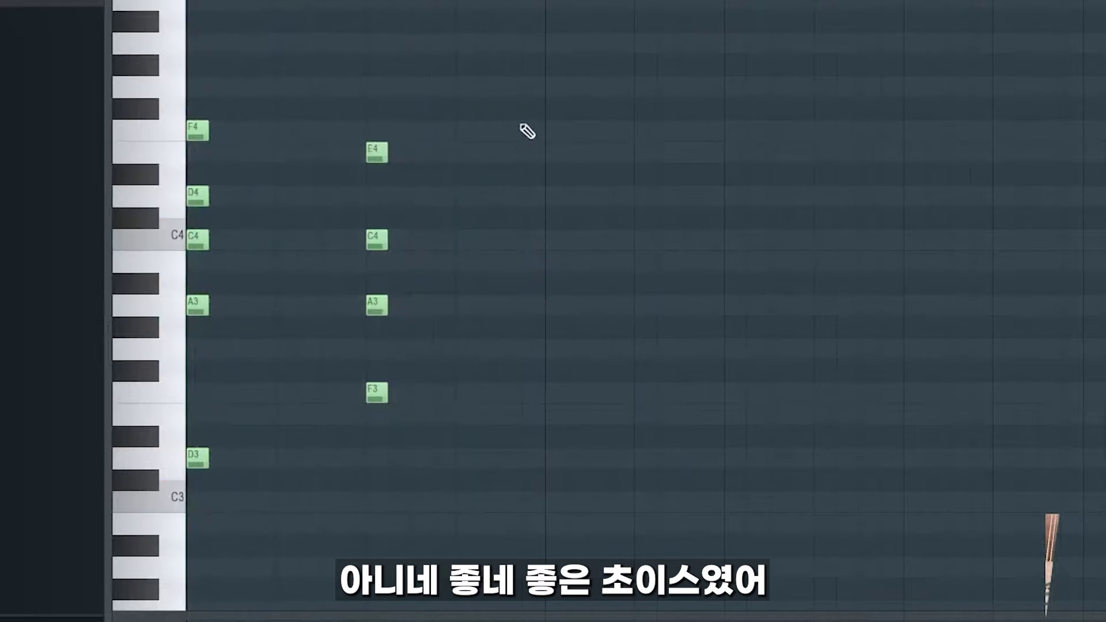
# Step: Add a third chord at the start of bar 2, voiced E3, B3, D4 and G4, and play the progression
pyautogui.moveTo(447, 98); pyautogui.dragTo(388, 511)
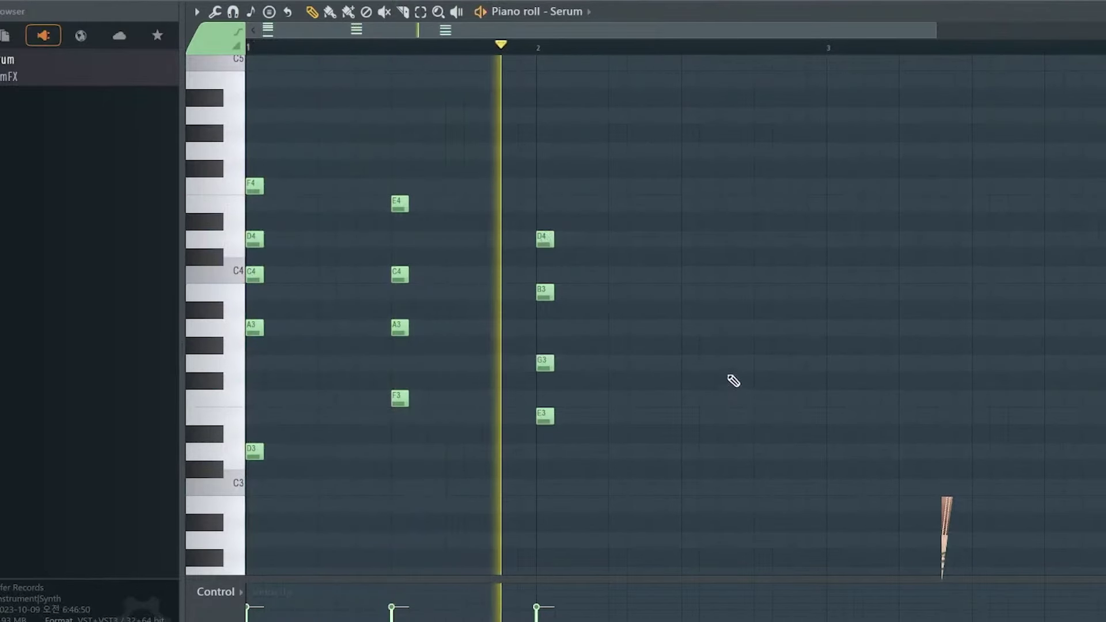
pyautogui.press('space')
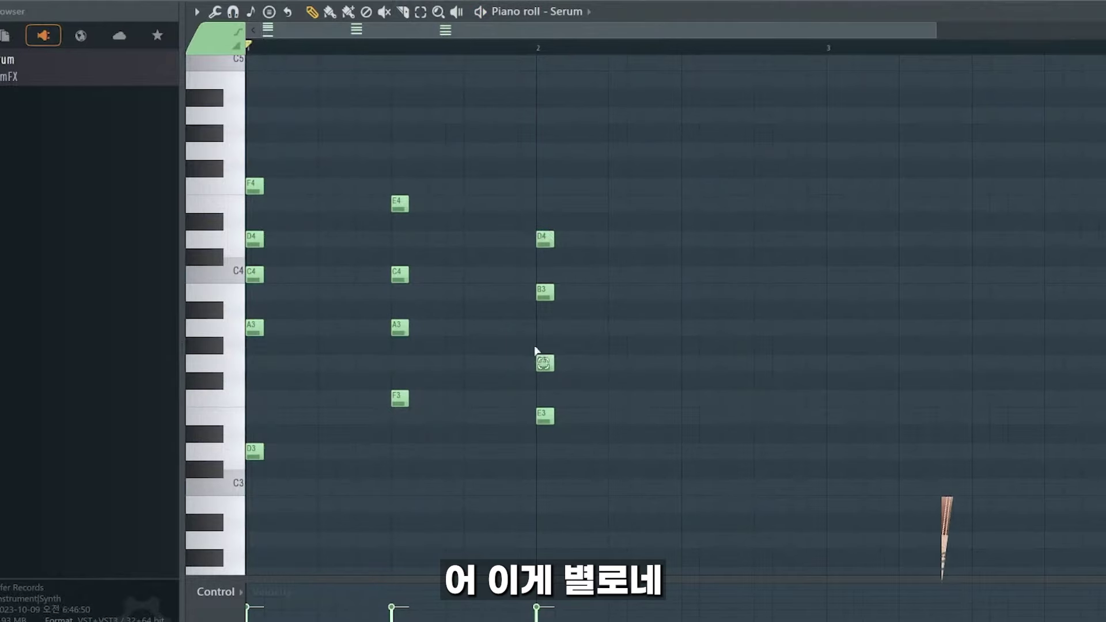
pyautogui.press('space')
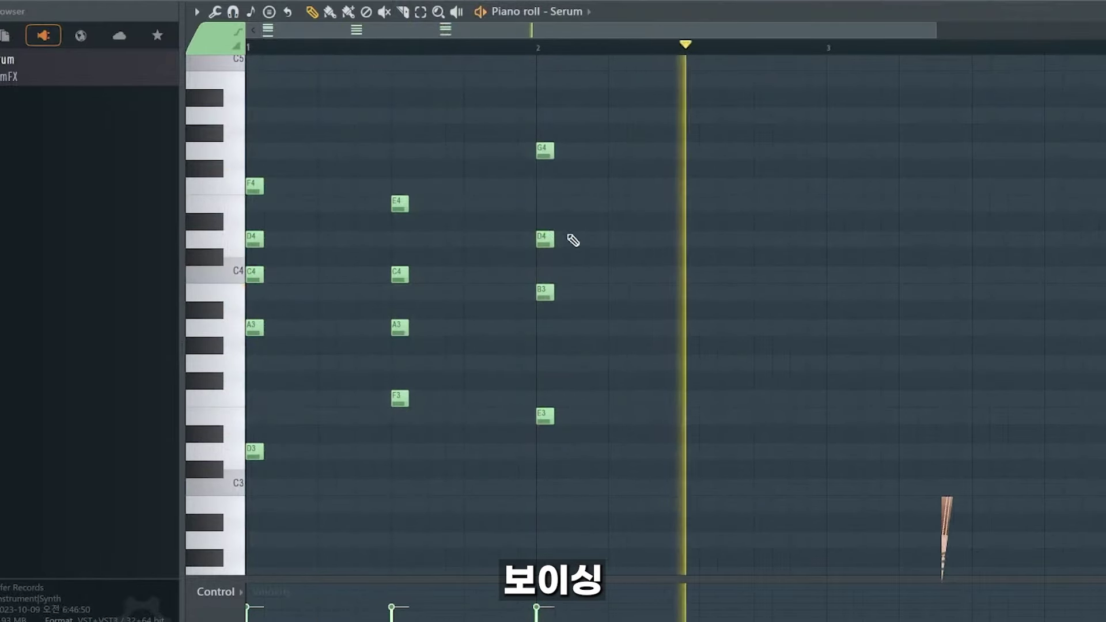
# Step: Copy the third chord to beat 3 of bar 2 and revoice it as C3, B3, D4, E4 and G4
pyautogui.press('space')
pyautogui.moveTo(548, 108); pyautogui.dragTo(553, 433)
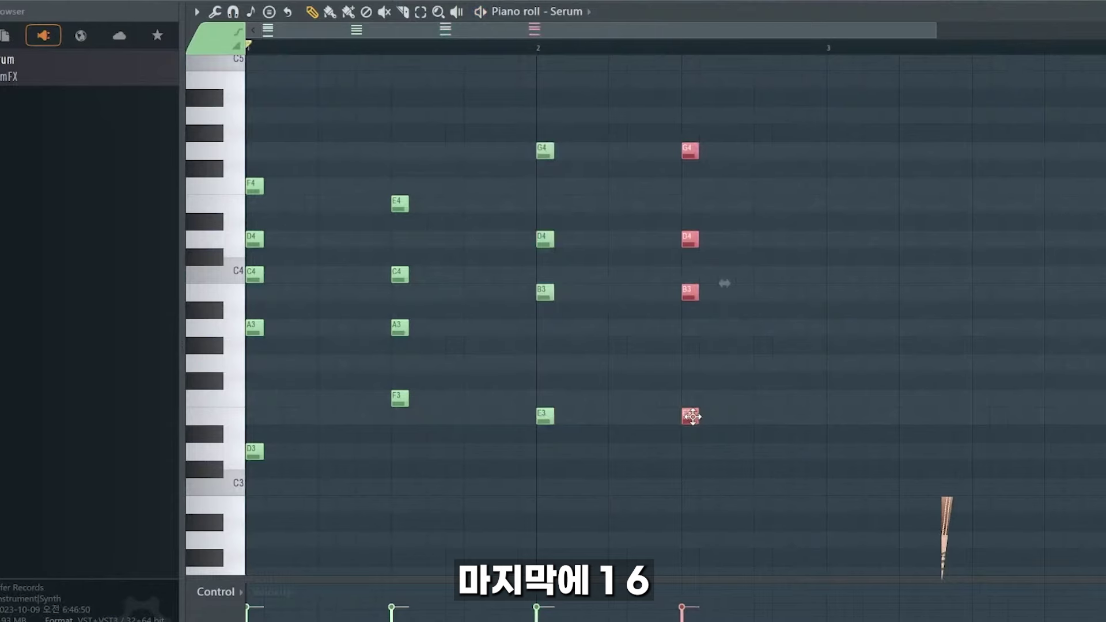
pyautogui.moveTo(691, 461); pyautogui.dragTo(691, 486)
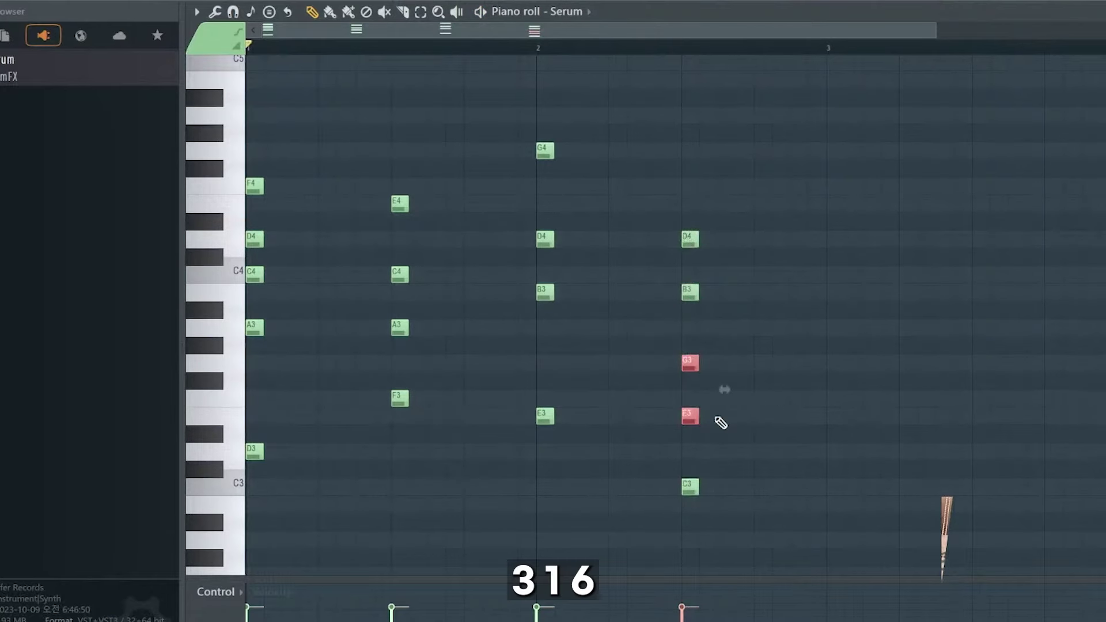
# Step: Add a fifth chord at beat 4 of bar 2, voiced A2, C4, E4 and G4, and play the progression
pyautogui.moveTo(666, 106); pyautogui.dragTo(733, 479)
pyautogui.moveTo(690, 489); pyautogui.dragTo(793, 606)
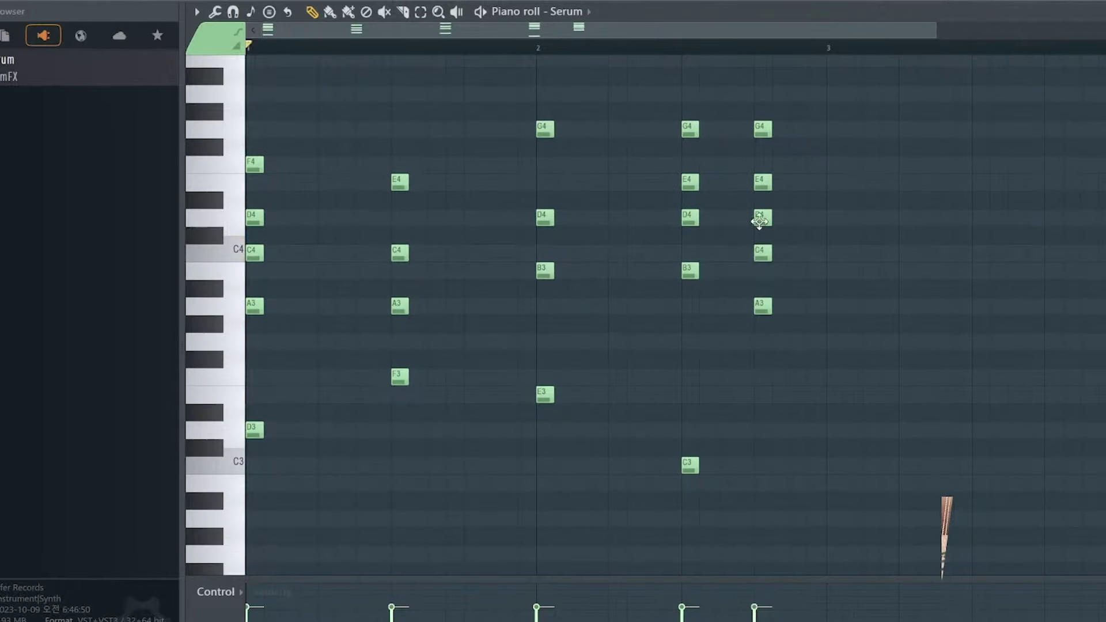
pyautogui.rightClick(759, 221)
pyautogui.press('space')
pyautogui.keyDown('ctrl'); pyautogui.click(767, 306); pyautogui.keyUp('ctrl')
pyautogui.hotkey('ctrl', 'Down')
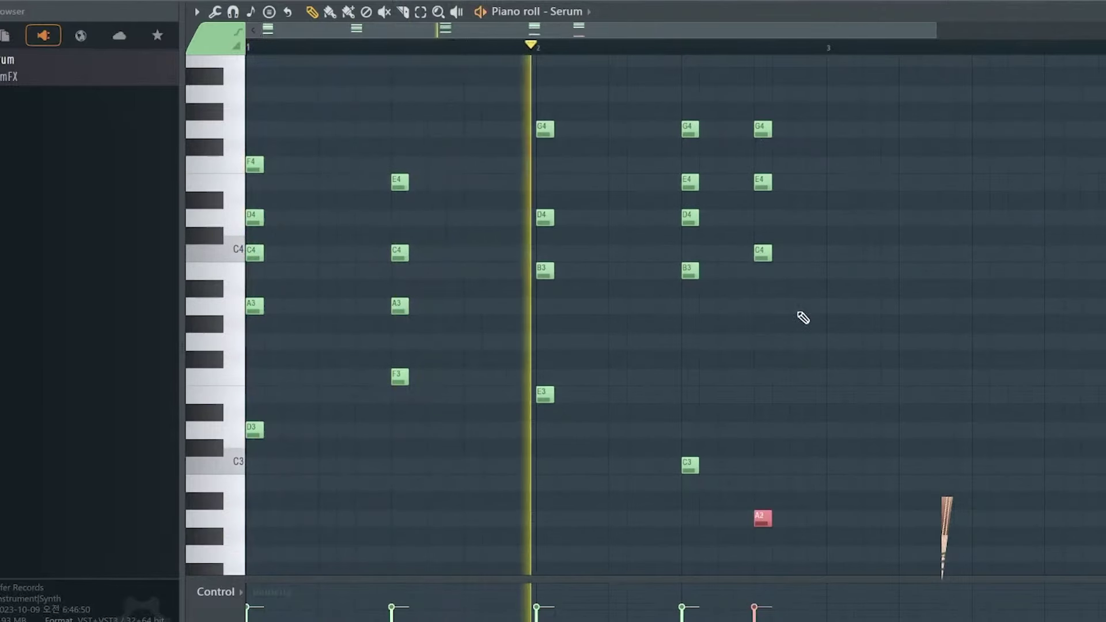
pyautogui.hotkey('ctrl', 'd')
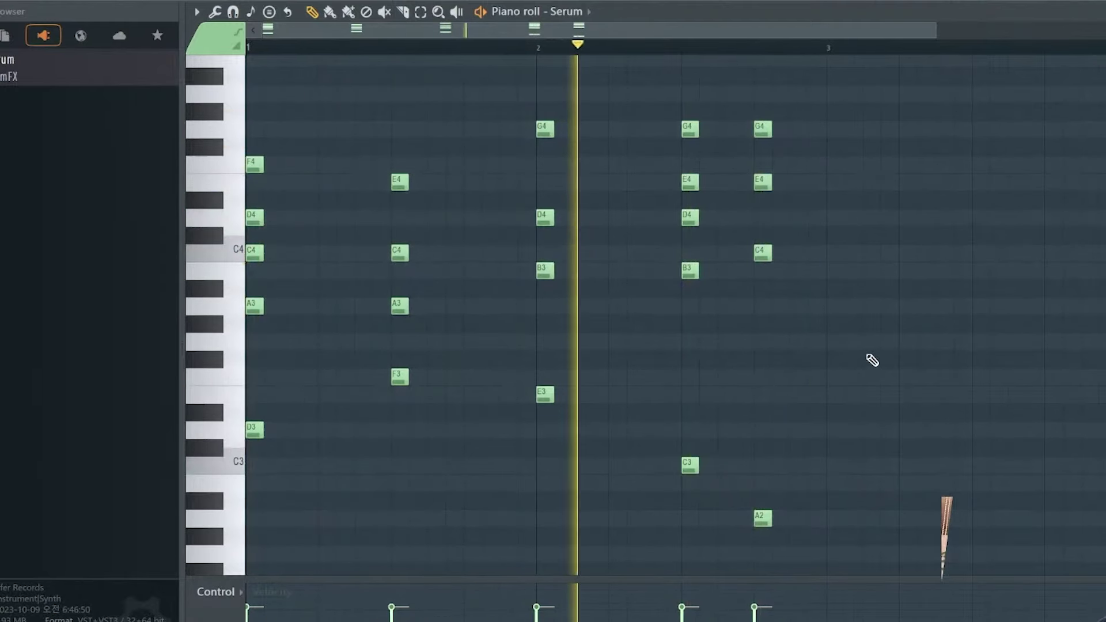
pyautogui.press('space')
# Step: Delete the E3 chord at bar 2, moving the C3 chord to its place and the A2 chord to beat 3
pyautogui.hotkey('ctrl', 'a')
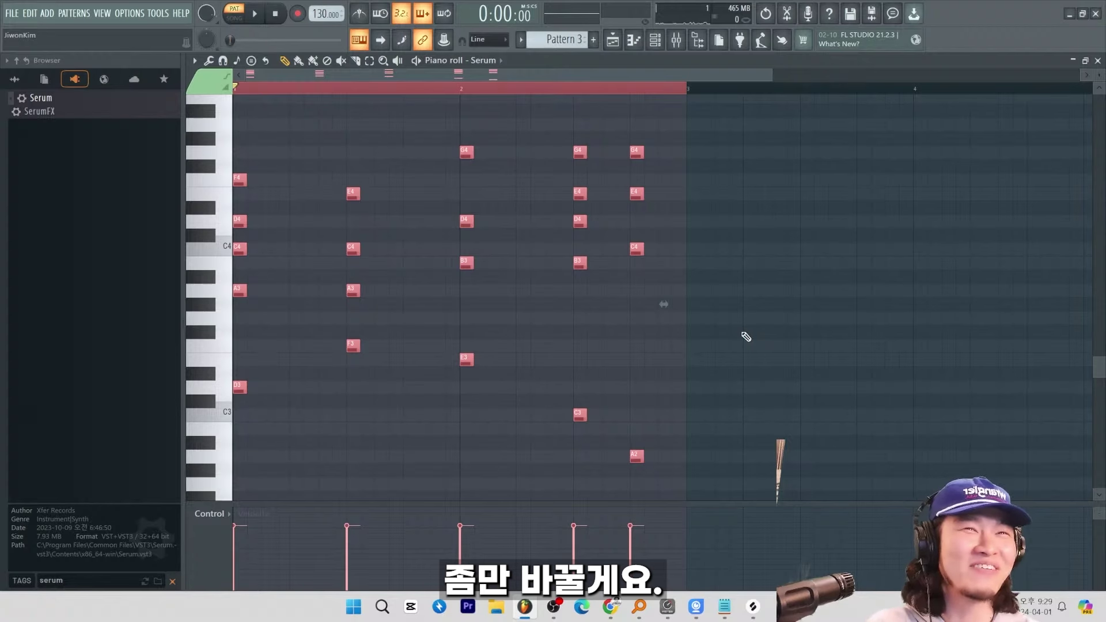
pyautogui.moveTo(449, 139); pyautogui.dragTo(487, 374)
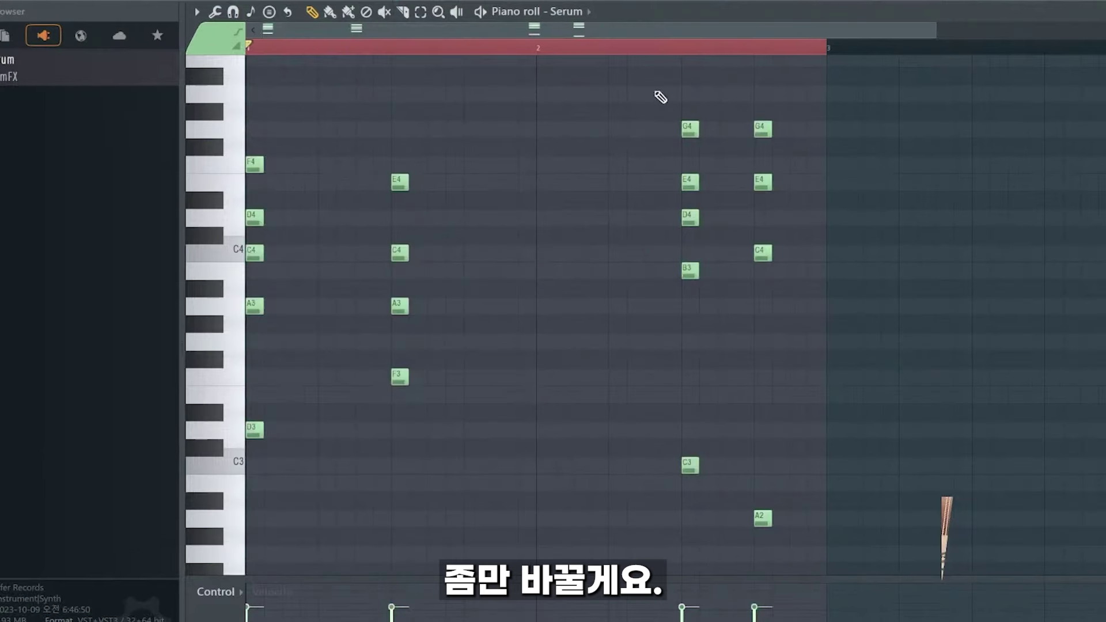
pyautogui.moveTo(655, 87); pyautogui.dragTo(698, 516)
pyautogui.hotkey('shift', 'Left')
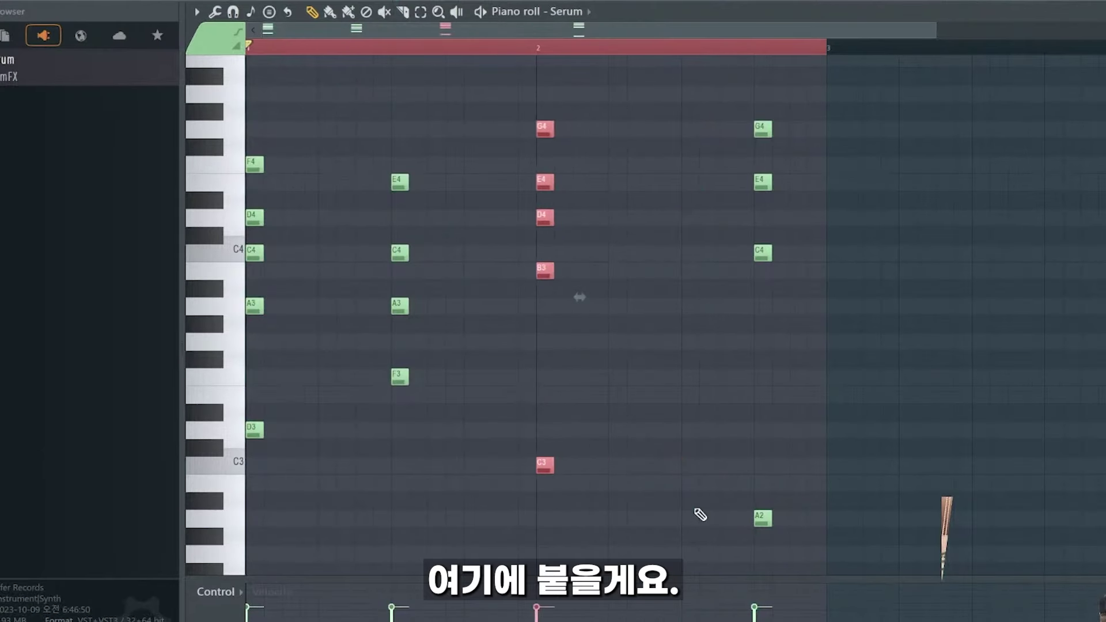
pyautogui.moveTo(723, 103); pyautogui.dragTo(800, 543)
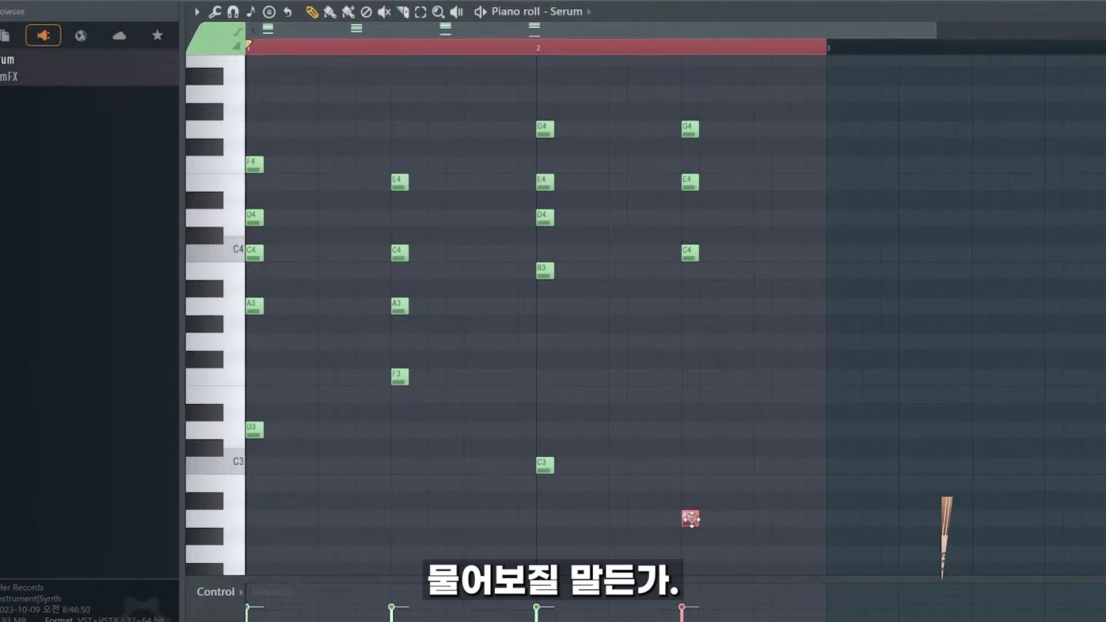
# Step: Transpose all four chords up two semitones and play the progression
pyautogui.hotkey('ctrl', 'a')
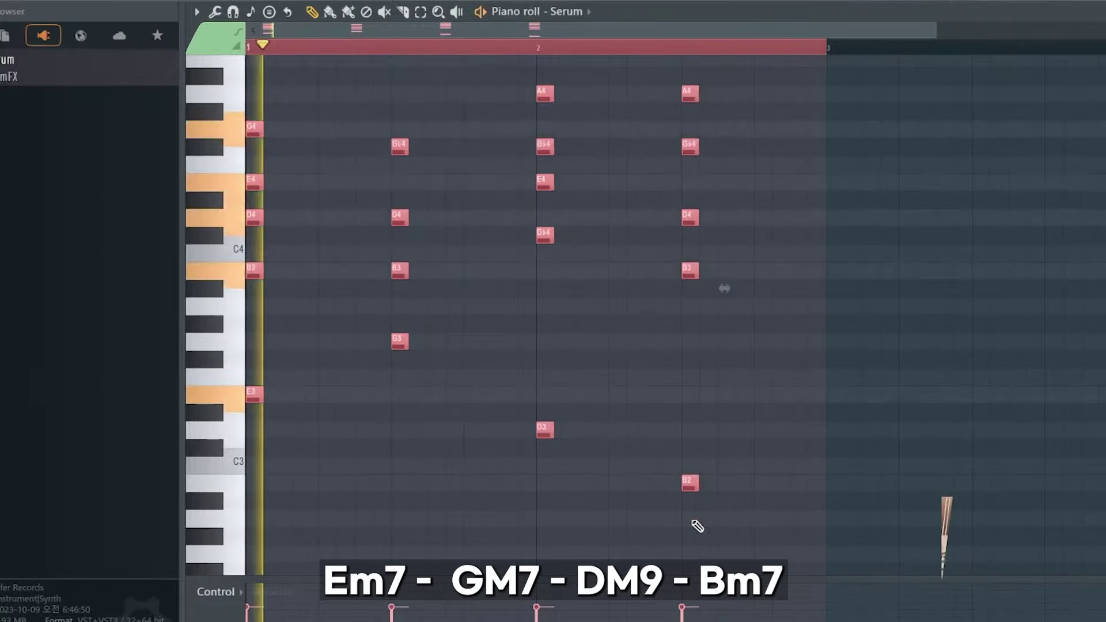
pyautogui.press('space')
pyautogui.scroll(3, 733, 455)
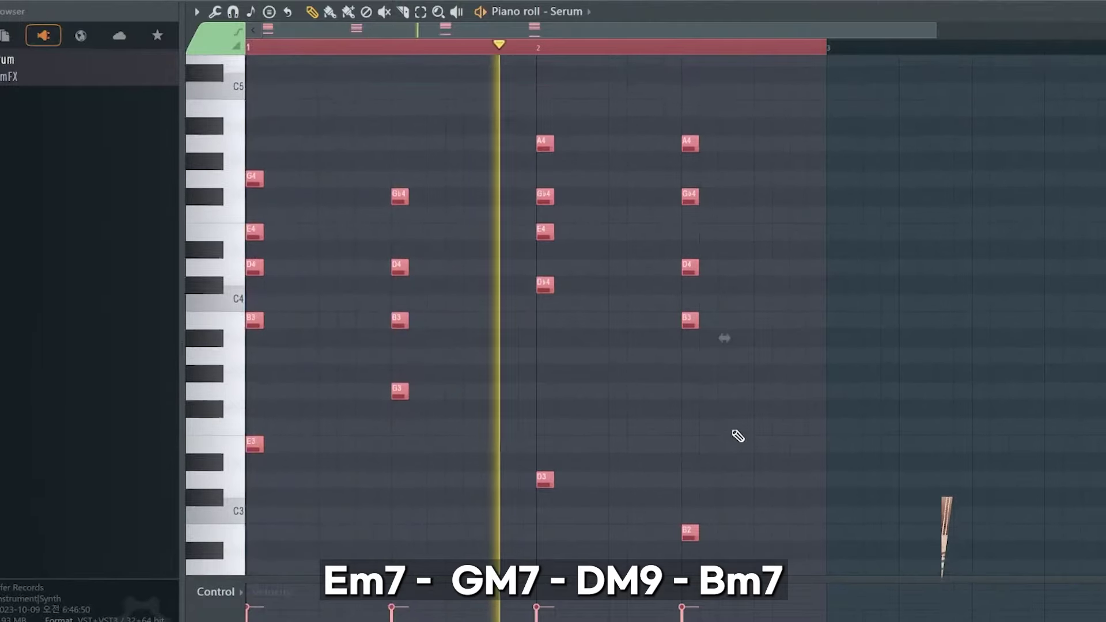
pyautogui.hotkey('ctrl', 'd')
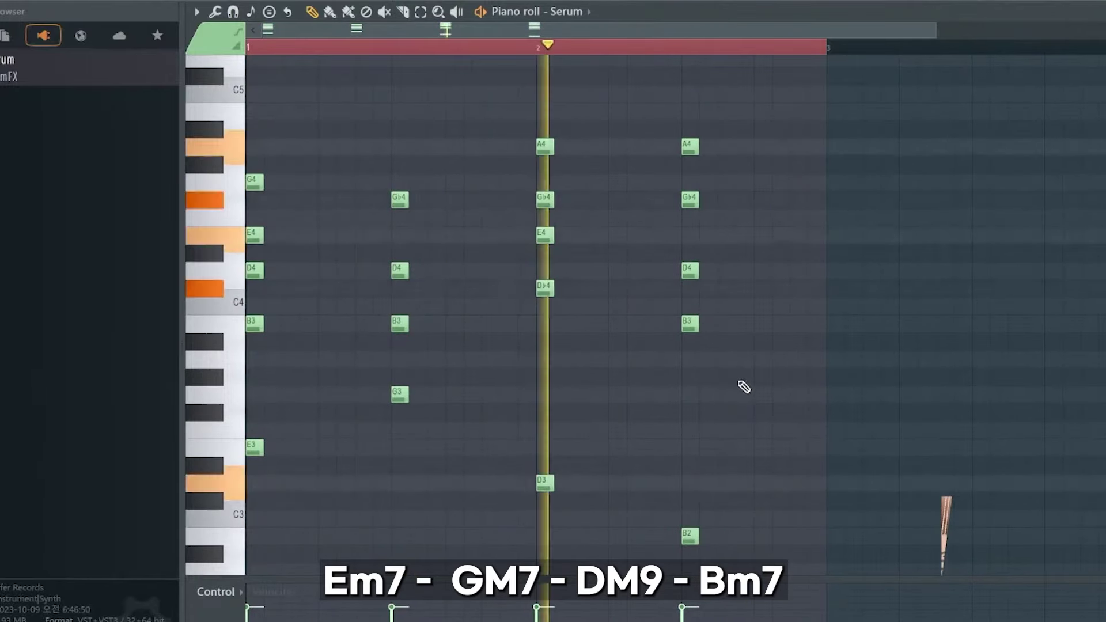
# Step: Stop playback, switch to Notepad and highlight the chord progression line
pyautogui.press('space')
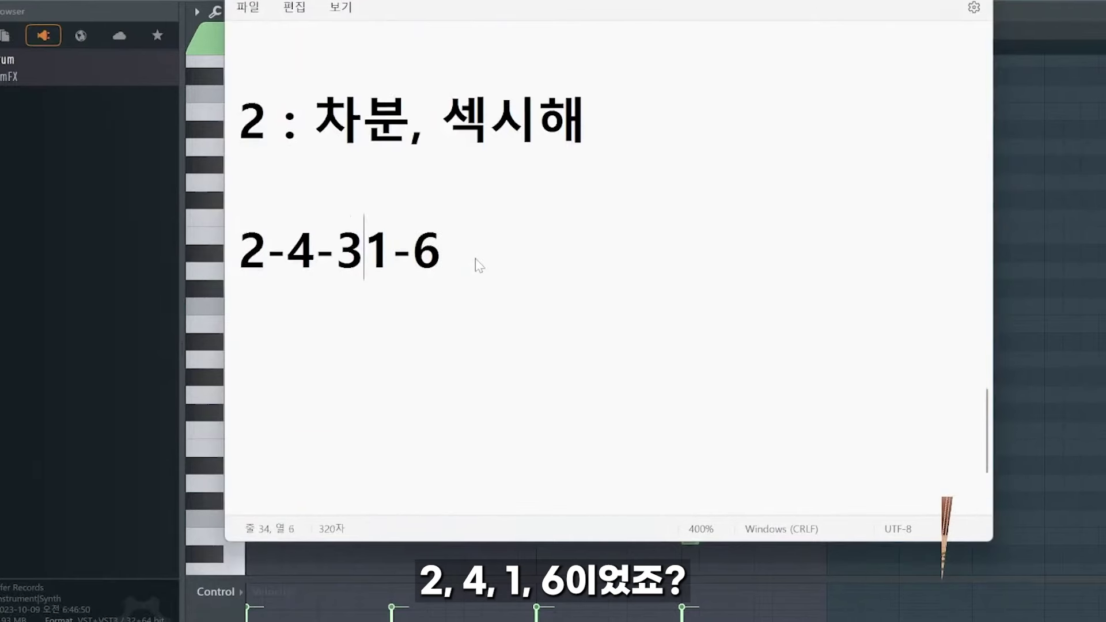
pyautogui.scroll(3, 483, 265)
pyautogui.moveTo(522, 248); pyautogui.dragTo(256, 248)
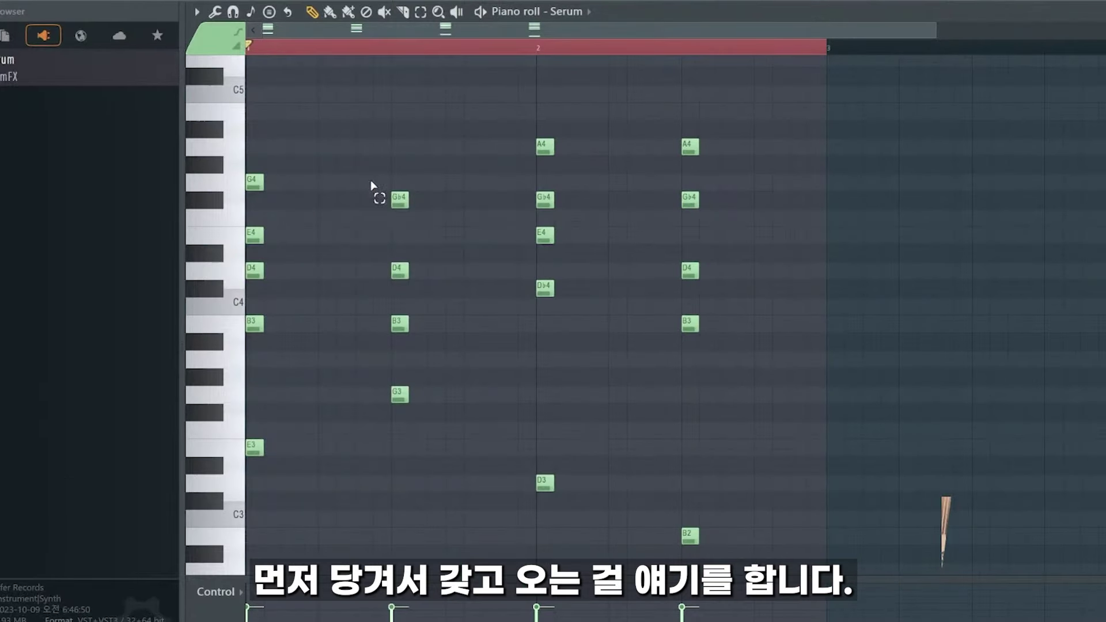
# Step: Try shifting the second, third and fourth chords half a beat earlier, one at a time, and play the syncopated rhythm
pyautogui.moveTo(371, 184); pyautogui.dragTo(410, 403)
pyautogui.moveTo(399, 271); pyautogui.dragTo(363, 271)
pyautogui.moveTo(530, 103); pyautogui.dragTo(573, 536)
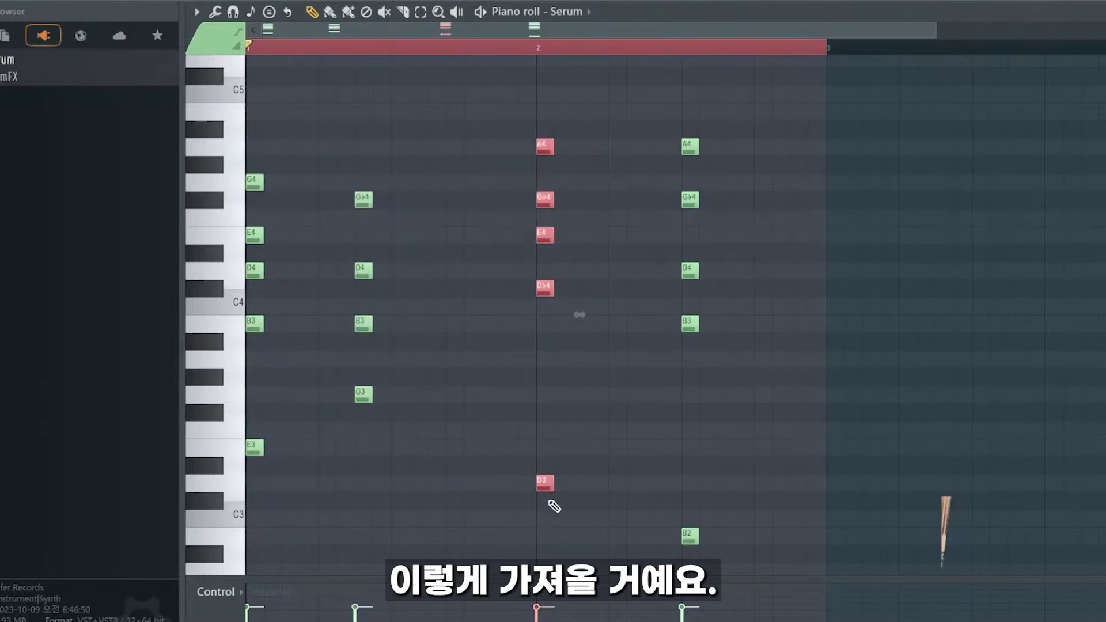
pyautogui.moveTo(545, 484); pyautogui.dragTo(508, 484)
pyautogui.moveTo(640, 104); pyautogui.dragTo(731, 553)
pyautogui.moveTo(689, 538); pyautogui.dragTo(671, 540)
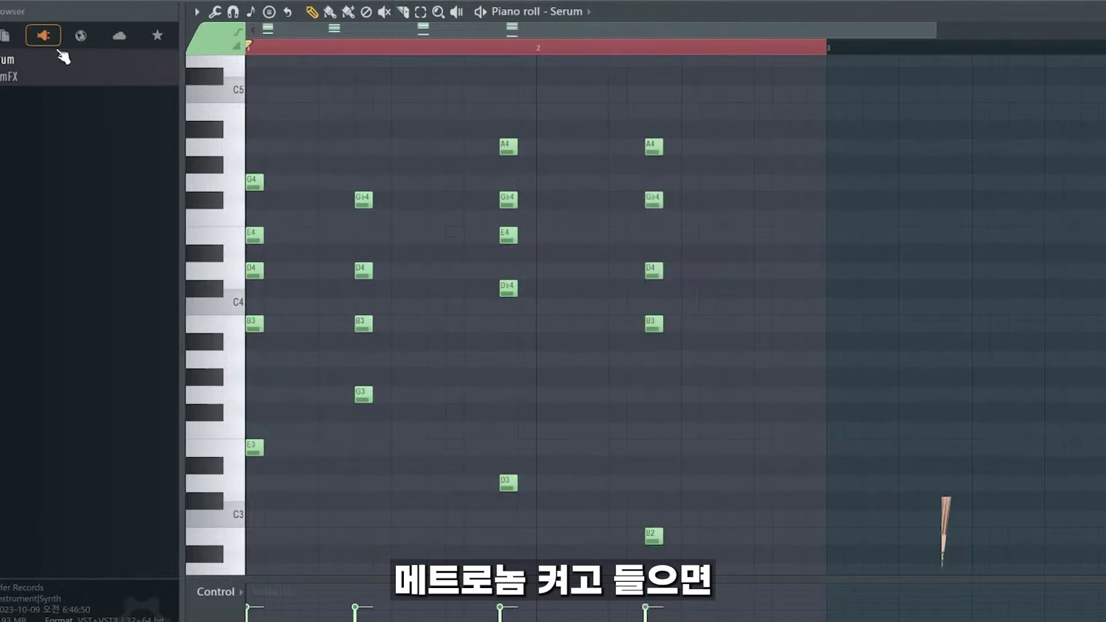
pyautogui.press('space')
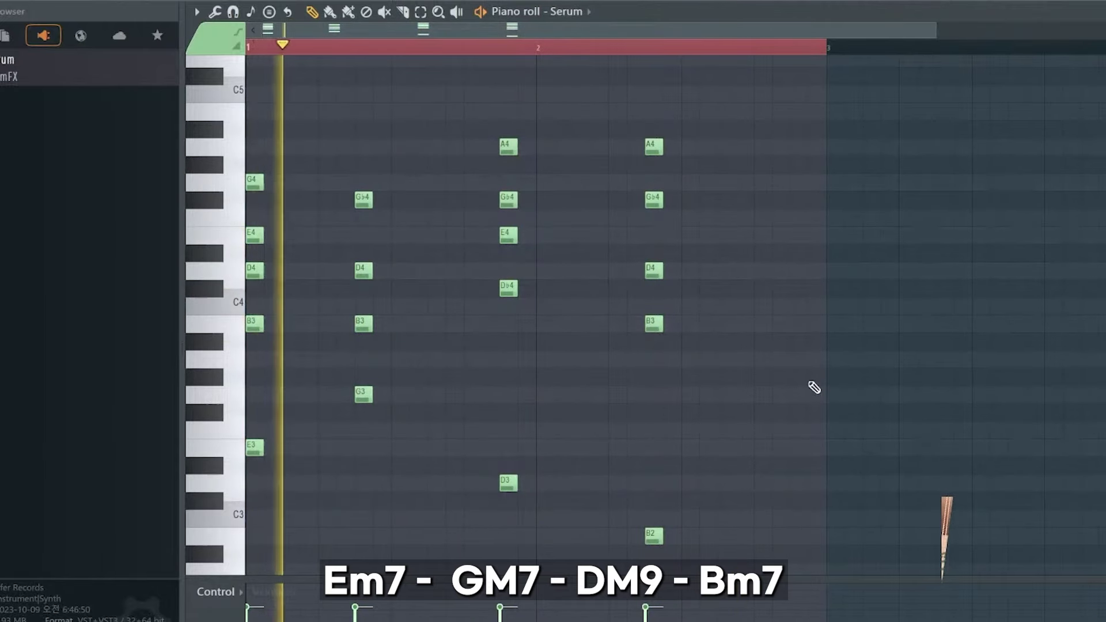
pyautogui.press('space')
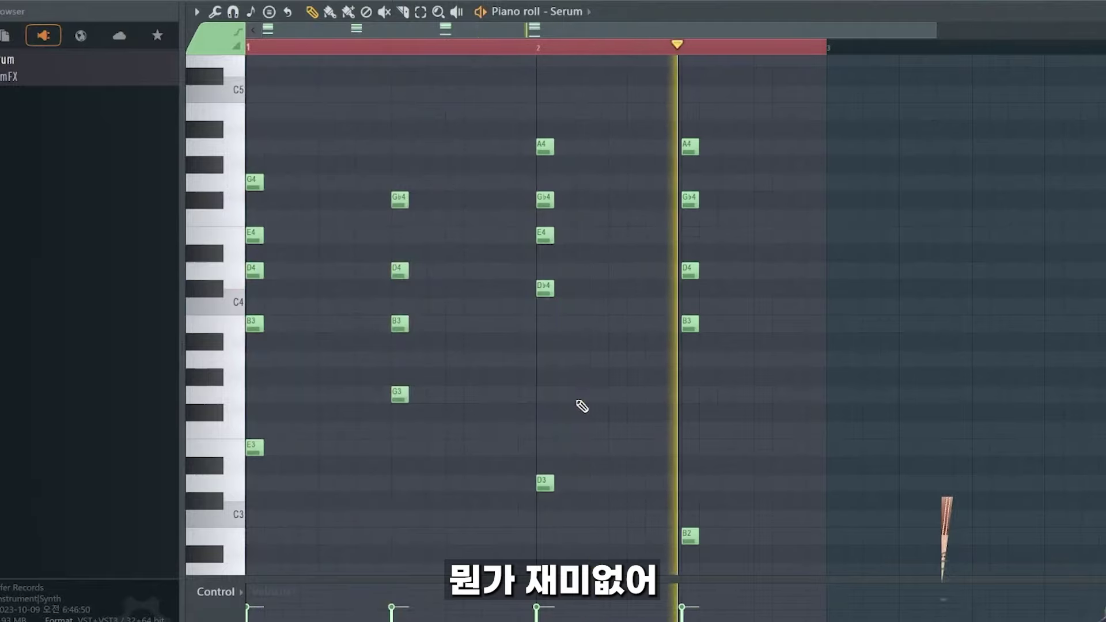
# Step: Stop playback and move the last three chords together half a beat earlier
pyautogui.press('space')
pyautogui.moveTo(356, 105); pyautogui.dragTo(543, 333)
pyautogui.scroll(-2, 545, 336)
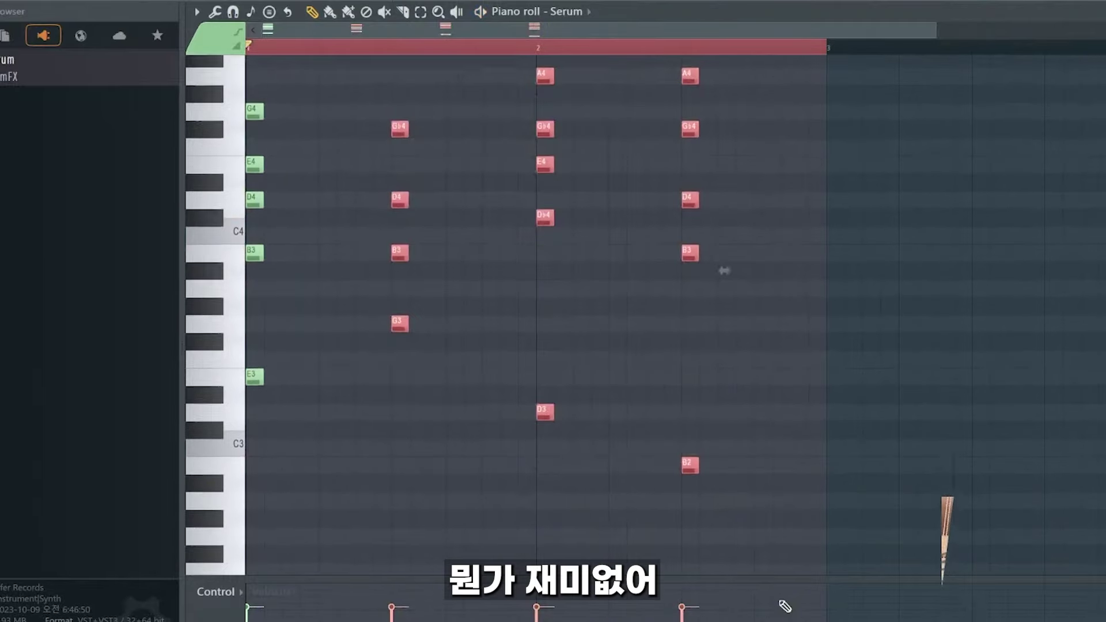
pyautogui.hotkey('shift', 'Left')
pyautogui.scroll(2, 265, 114)
# Step: Try repeating the second chord one beat after the original during playback
pyautogui.moveTo(265, 113); pyautogui.dragTo(267, 448)
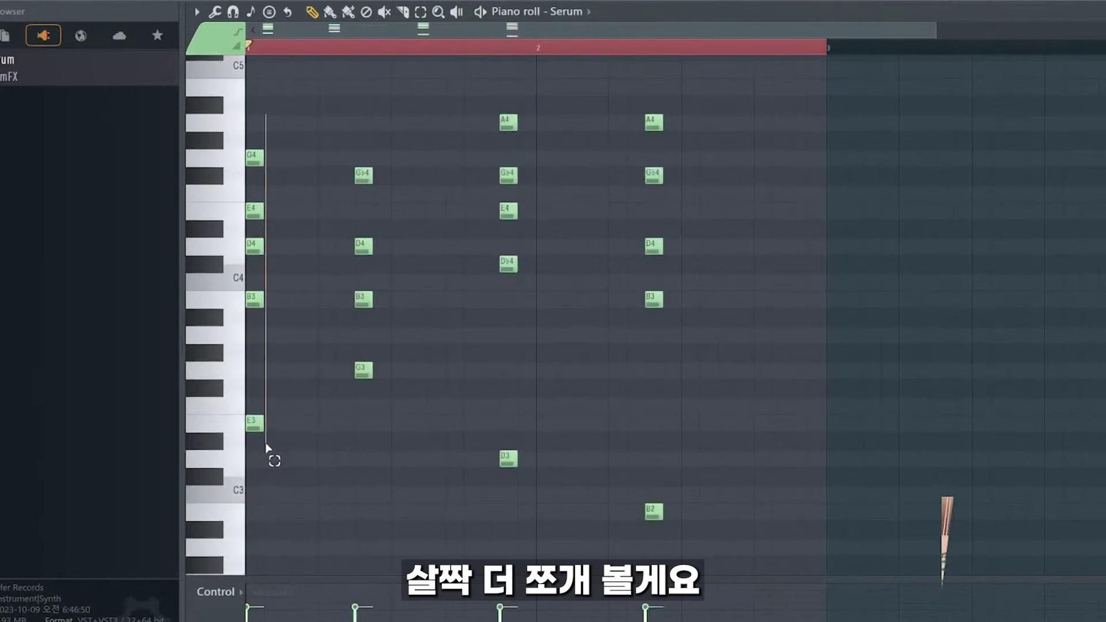
pyautogui.moveTo(340, 131); pyautogui.dragTo(378, 439)
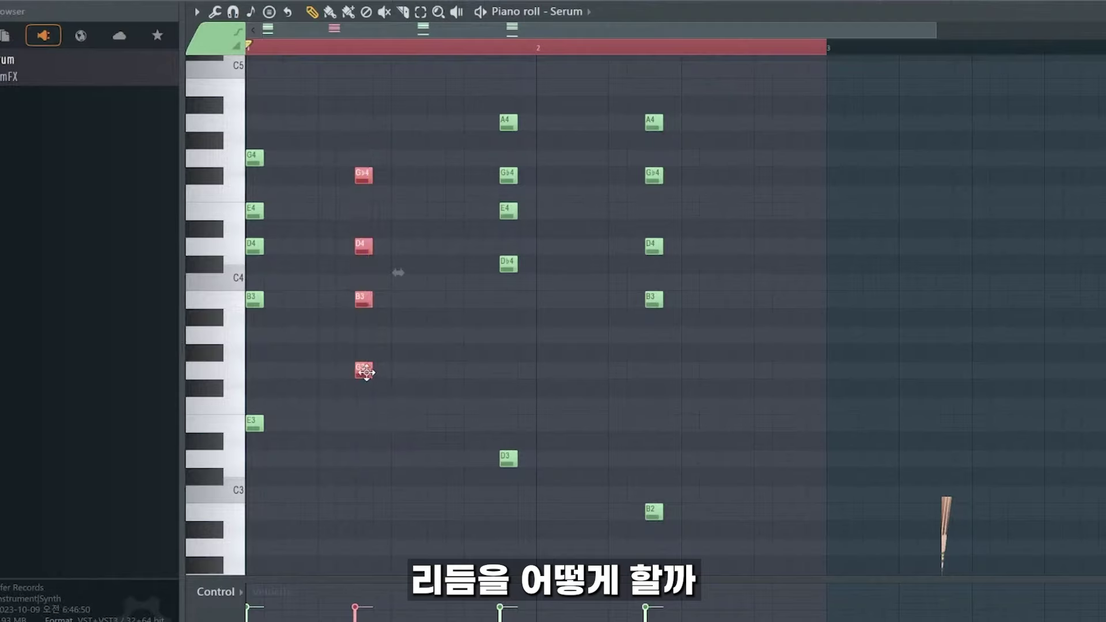
pyautogui.press('space')
pyautogui.moveTo(363, 370); pyautogui.dragTo(438, 371)
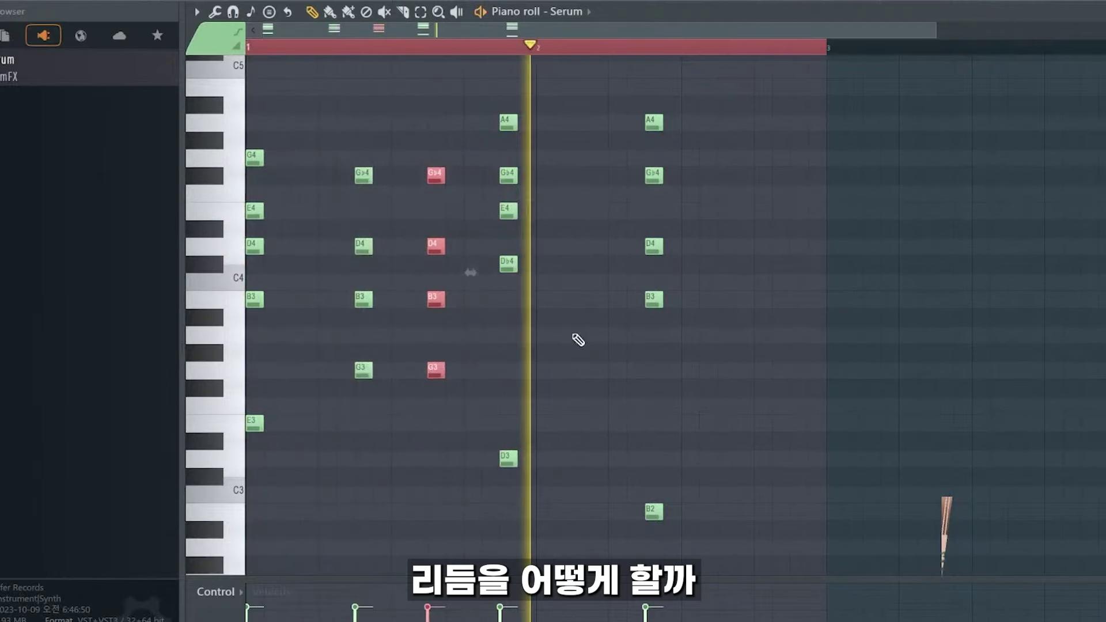
pyautogui.press('space')
# Step: Repeat the B2 chord one beat later and again three sixteenths after that, replacing A4 with A3 in the final repeat
pyautogui.moveTo(637, 110); pyautogui.dragTo(687, 508)
pyautogui.click(781, 122)
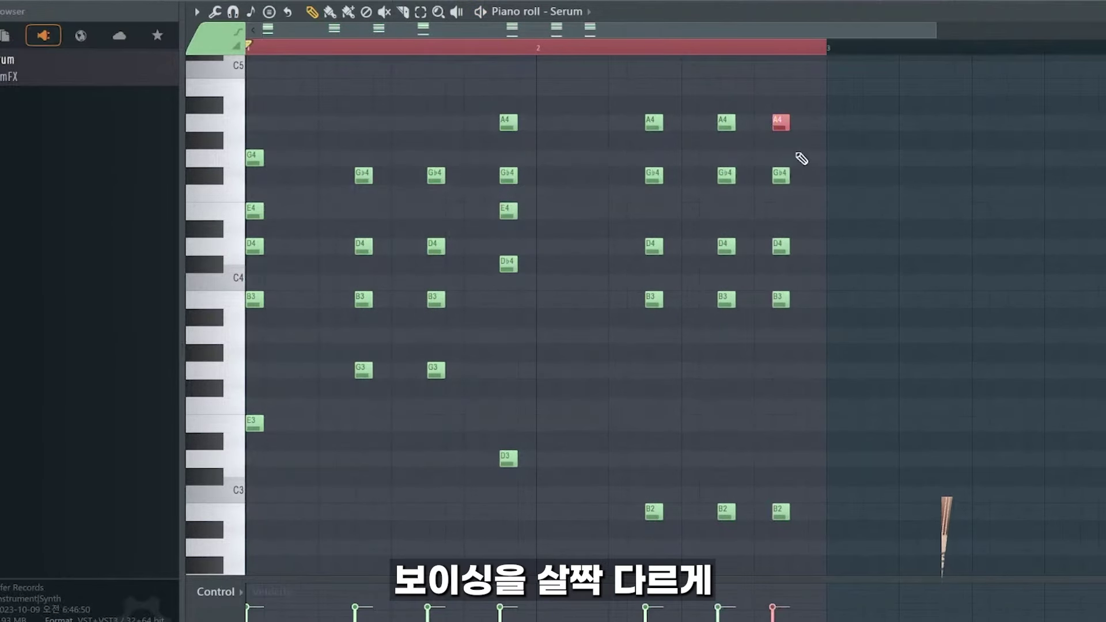
pyautogui.press('space')
pyautogui.click(769, 327)
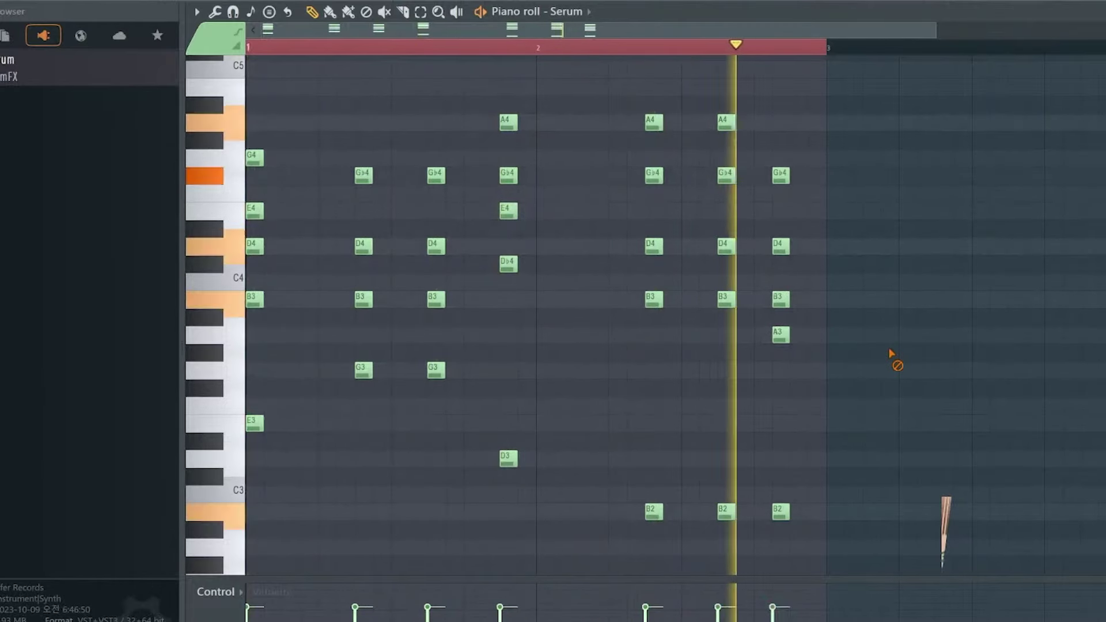
# Step: Delete the repeated G3 chord between the second and third chords, and stop playback
pyautogui.moveTo(425, 167); pyautogui.dragTo(464, 452)
pyautogui.press('Delete')
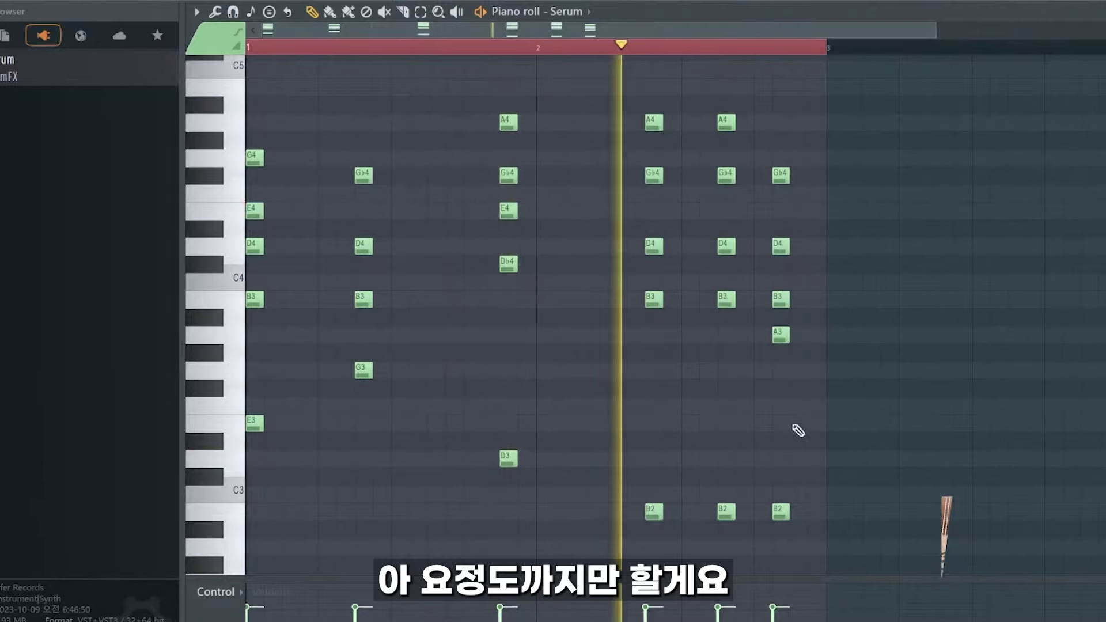
pyautogui.press('space')
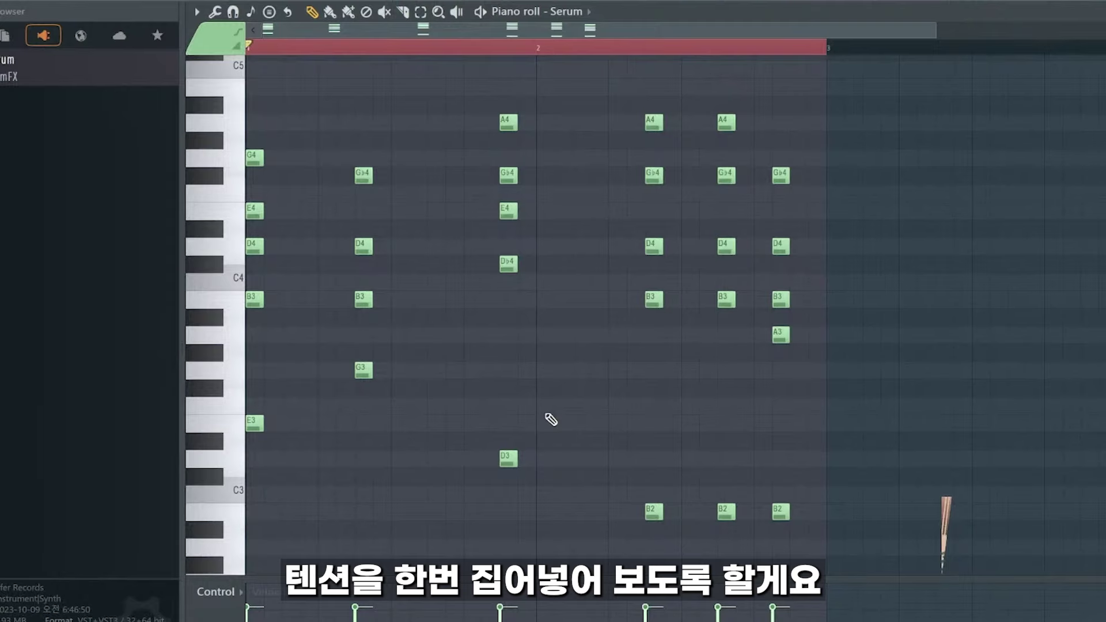
# Step: Transpose every chord down two semitones, back to the key of C
pyautogui.hotkey('ctrl', 'a')
pyautogui.press('Down')
pyautogui.press('Down')
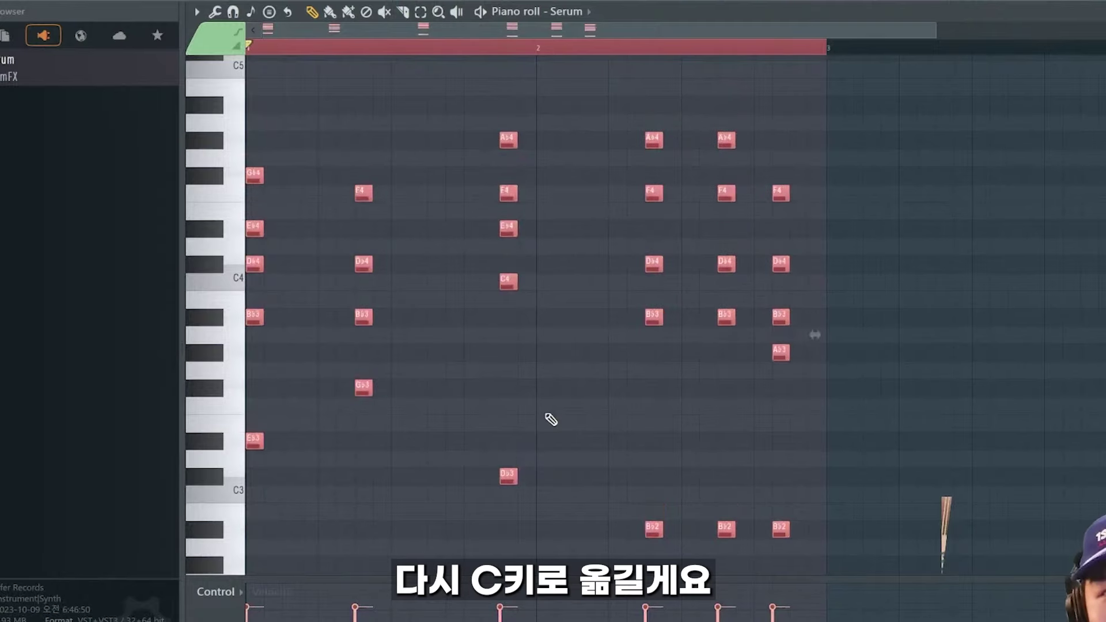
pyautogui.hotkey('ctrl', 'd')
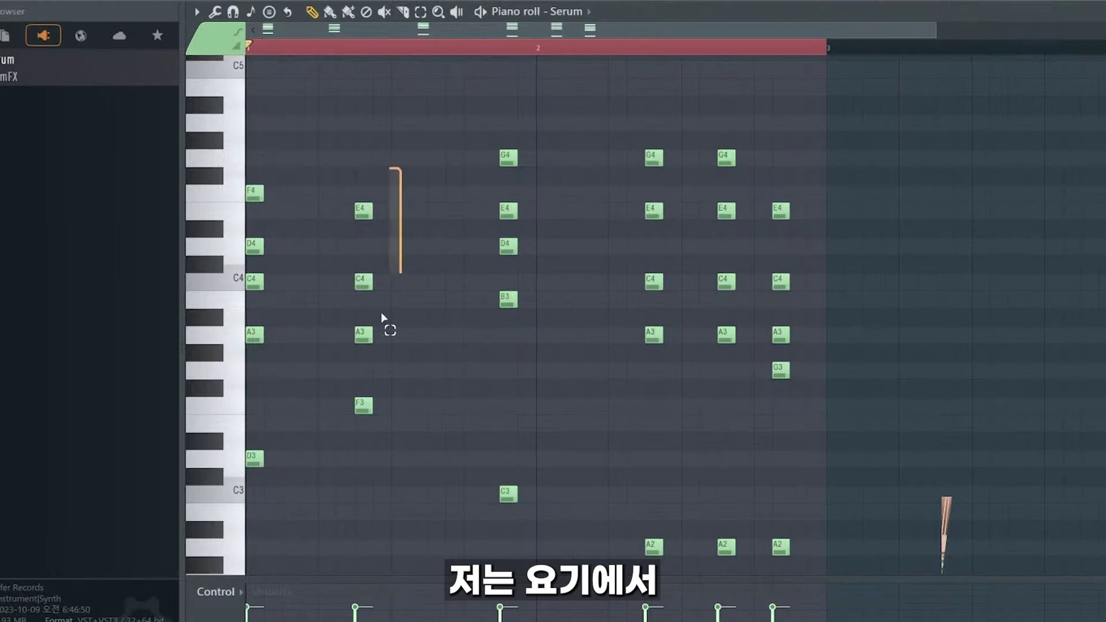
# Step: Add G4 to the second chord as a tension note
pyautogui.click(354, 367)
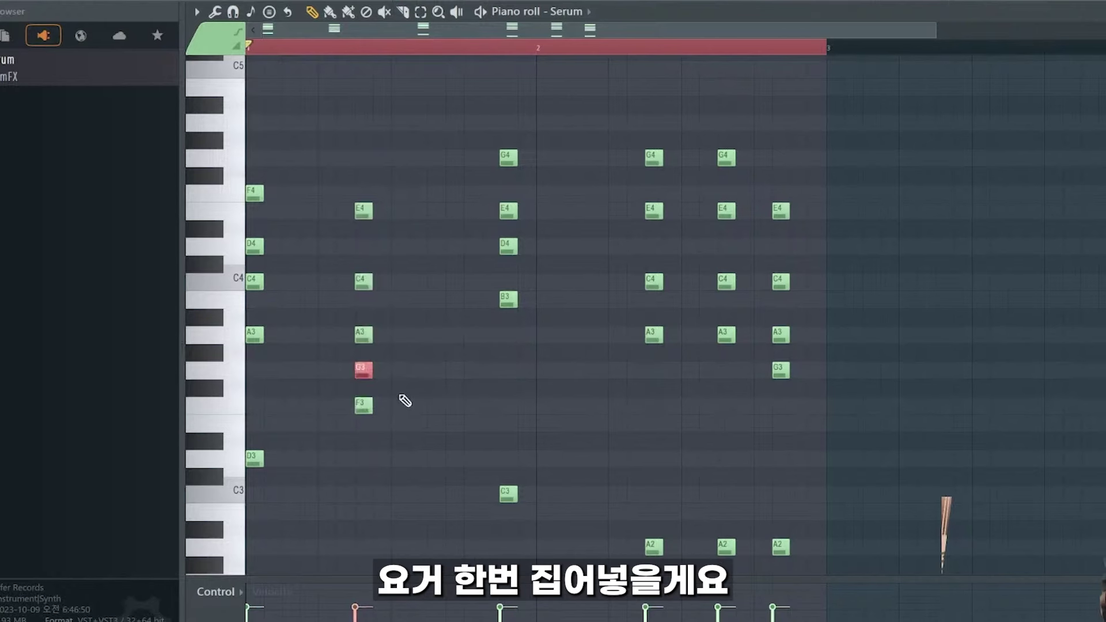
pyautogui.moveTo(311, 504); pyautogui.dragTo(246, 133)
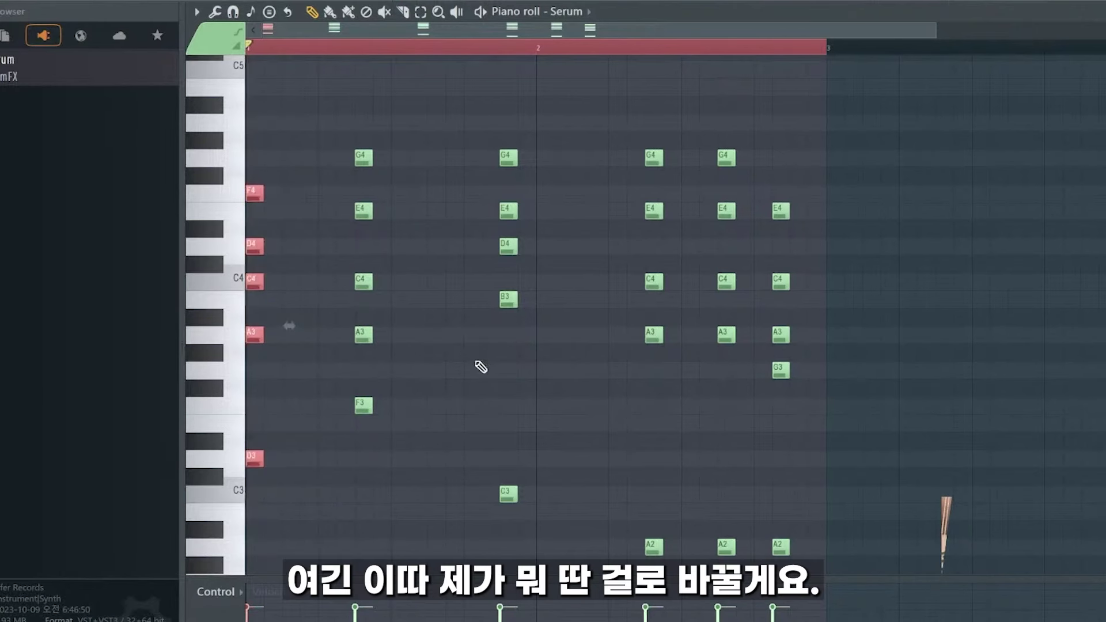
pyautogui.moveTo(447, 133); pyautogui.dragTo(575, 544)
pyautogui.click(509, 248)
# Step: Add D4 to the three A2 chords, remove G3 from the final one, and play the progression
pyautogui.moveTo(620, 134); pyautogui.dragTo(785, 523)
pyautogui.click(663, 254)
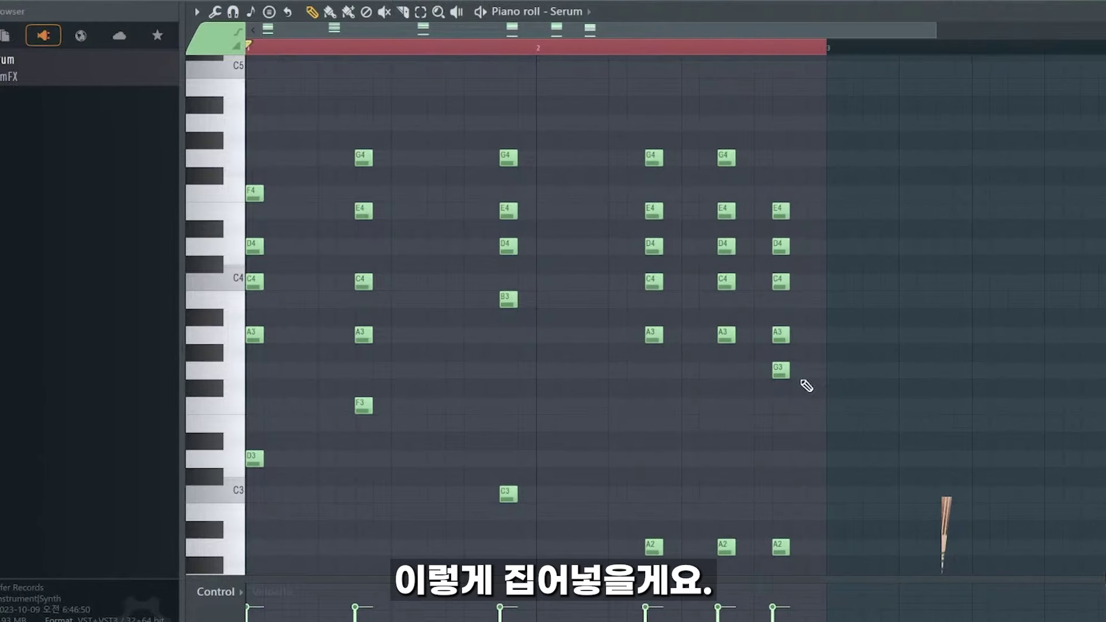
pyautogui.rightClick(784, 371)
pyautogui.press('space')
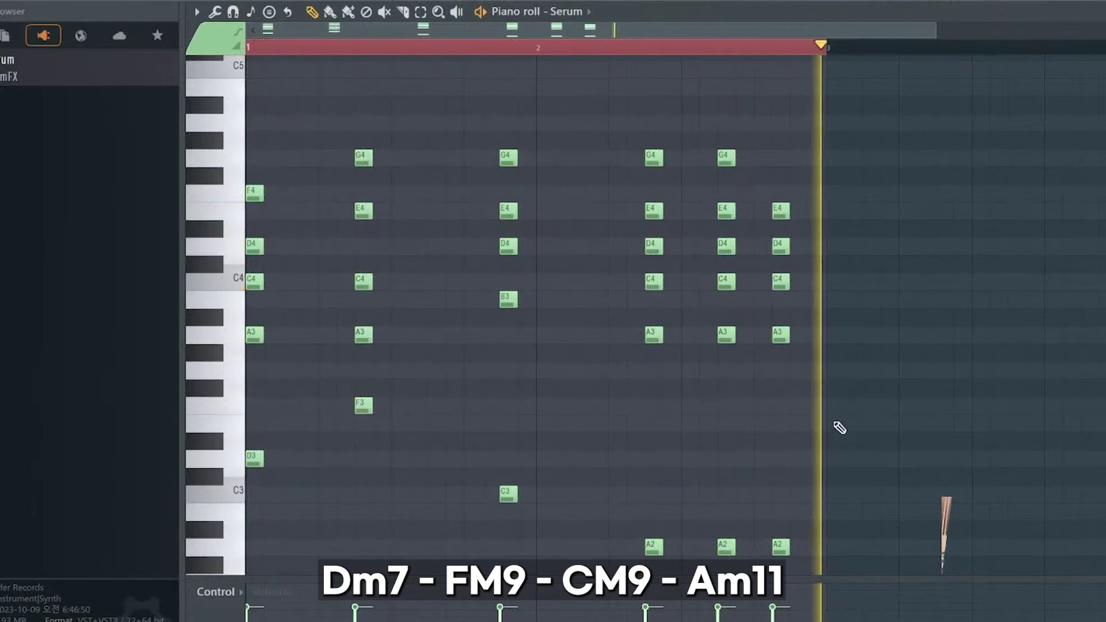
pyautogui.press('space')
# Step: Remove D4 from the three A2 chords, restore it only in the final one, and play the progression
pyautogui.rightClick(726, 246)
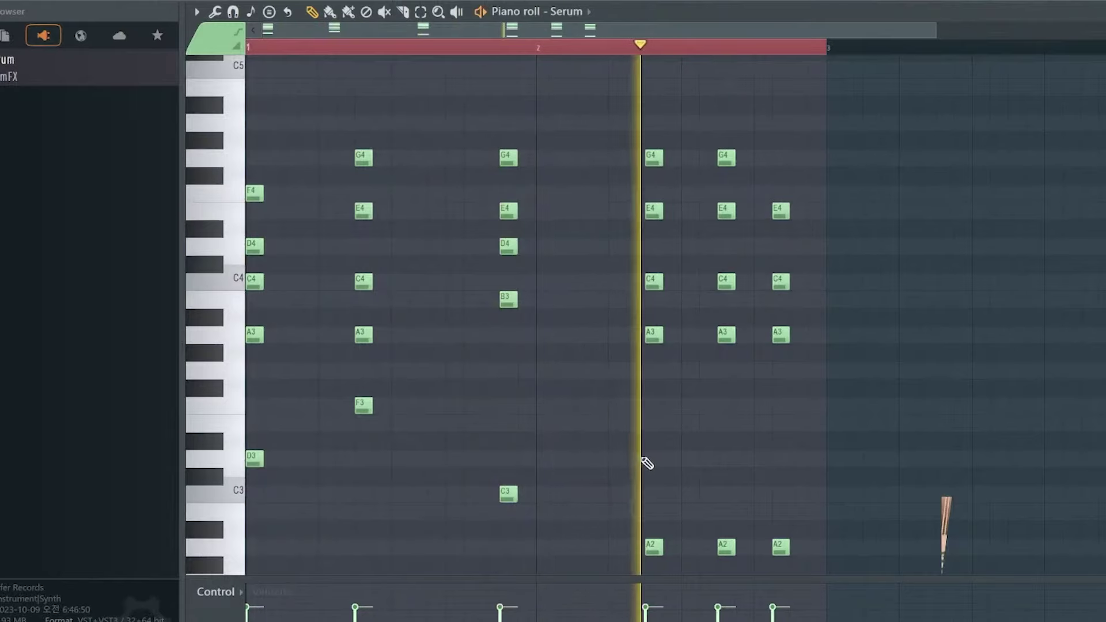
pyautogui.press('space')
pyautogui.click(777, 246)
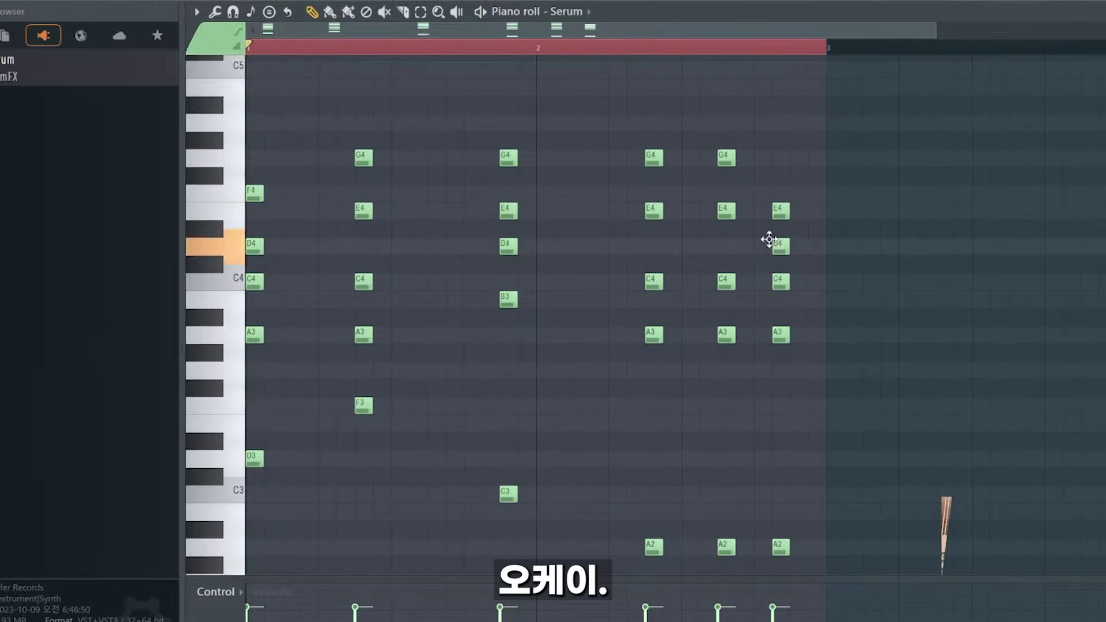
pyautogui.press('space')
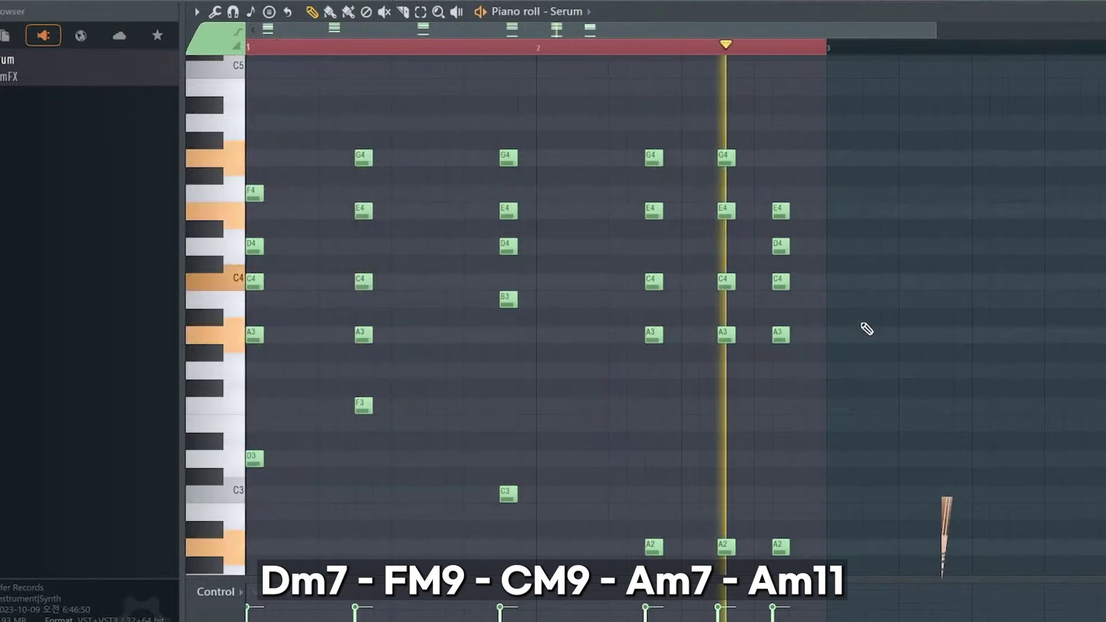
# Step: Transpose all chords down two semitones and play the progression
pyautogui.click(564, 49)
pyautogui.scroll(-3, 563, 50)
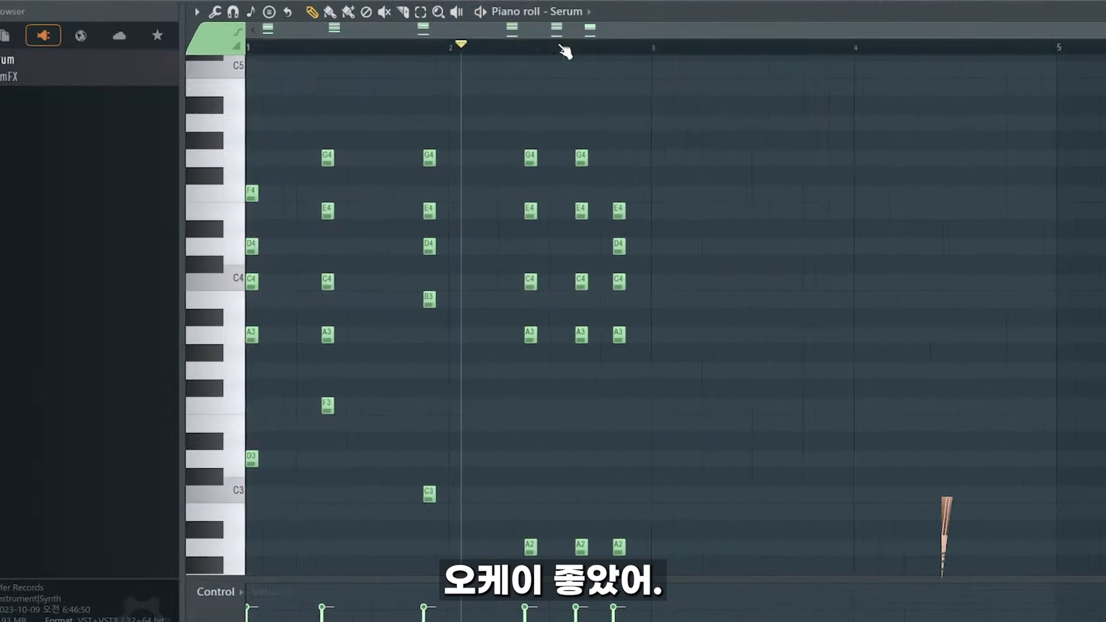
pyautogui.hotkey('ctrl', 'a')
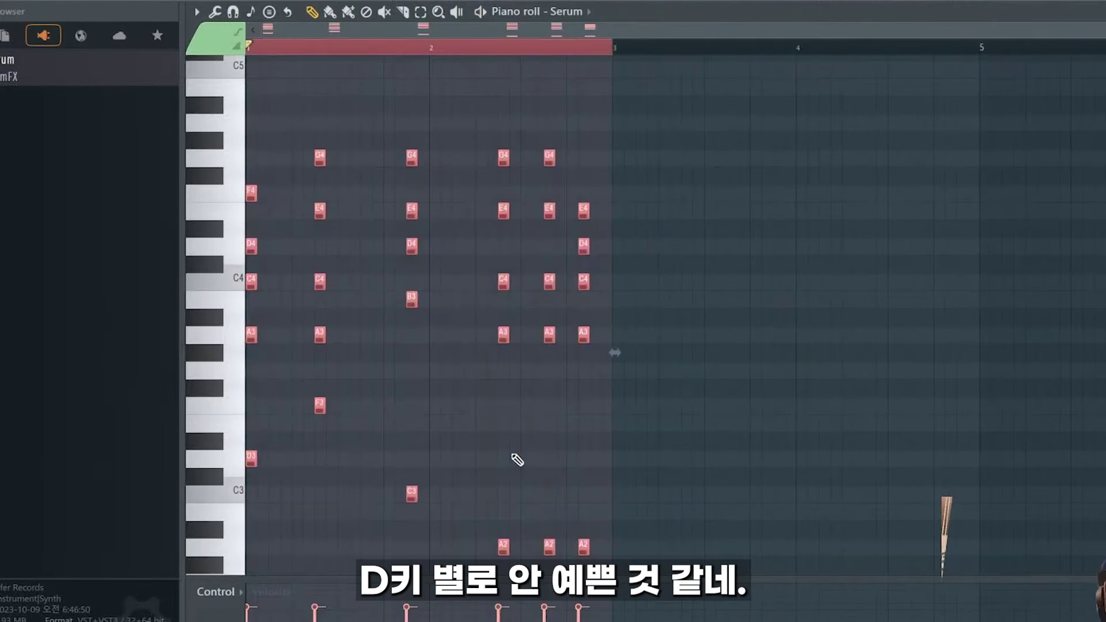
pyautogui.press('Down')
pyautogui.press('Down')
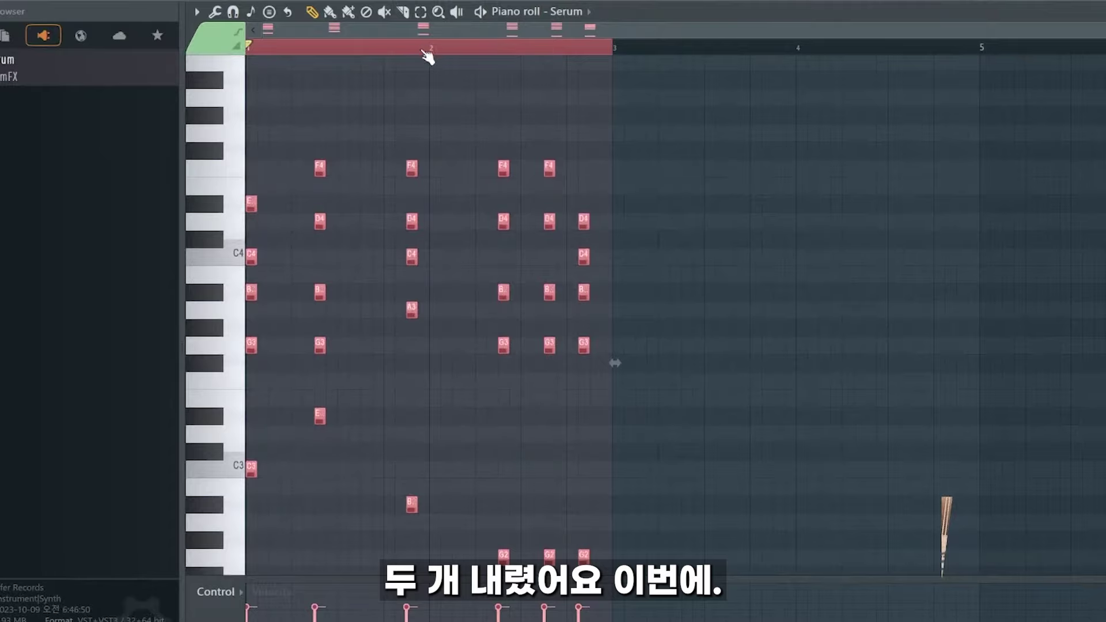
pyautogui.hotkey('ctrl', 'd')
pyautogui.press('space')
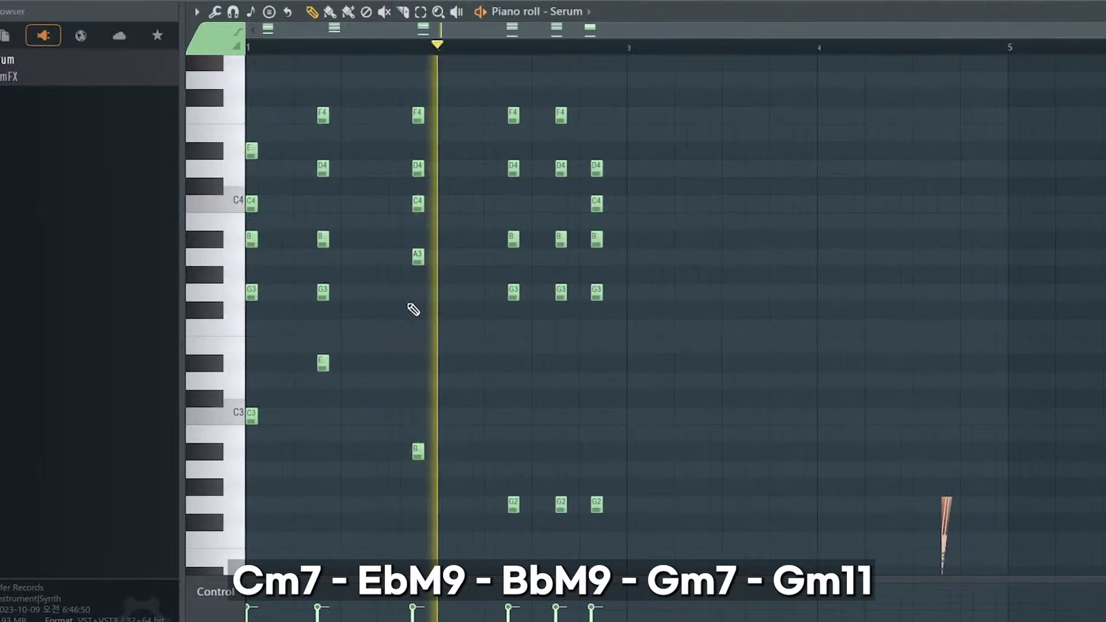
# Step: Stop playback and duplicate the whole two-bar chord progression into bars 3 and 4
pyautogui.press('space')
pyautogui.hotkey('ctrl', 'a')
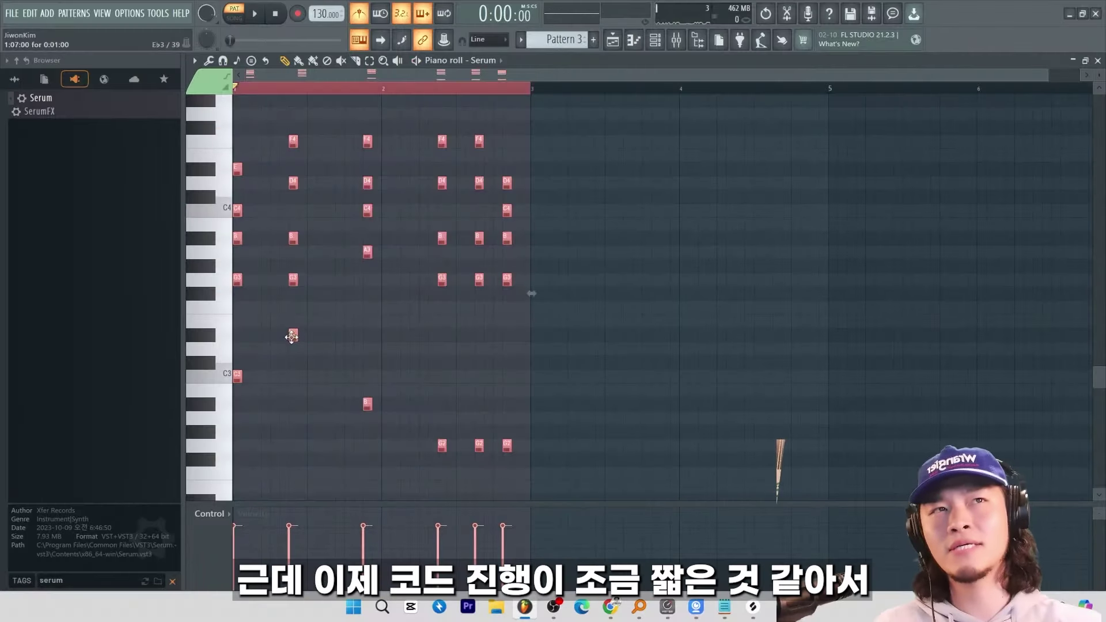
pyautogui.hotkey('ctrl', 'b')
pyautogui.moveTo(532, 337); pyautogui.dragTo(588, 335)
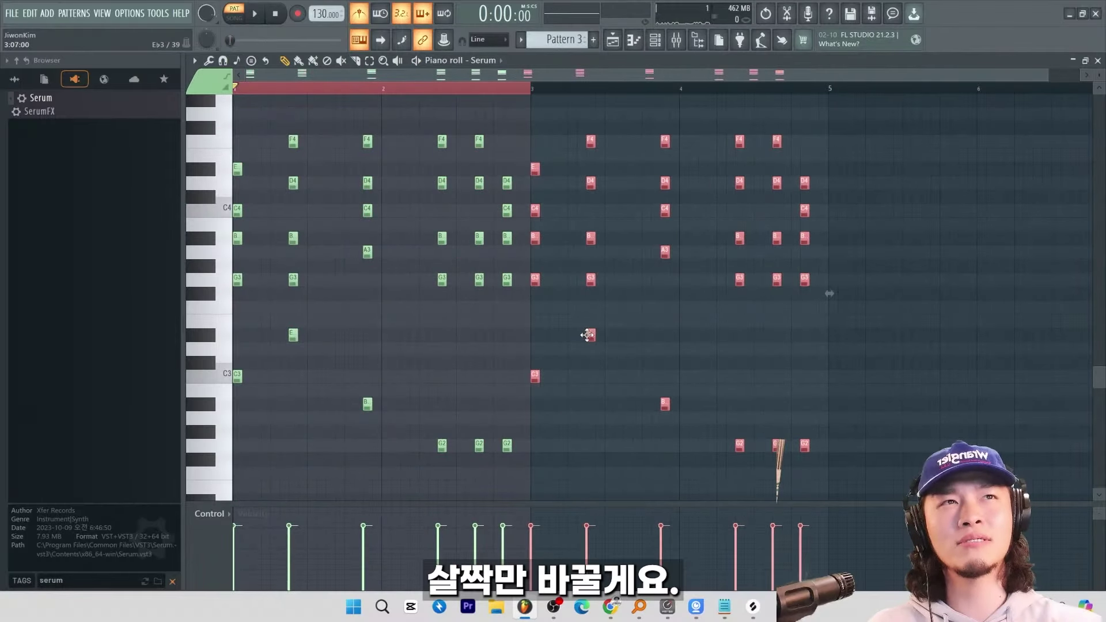
pyautogui.click(276, 90)
pyautogui.scroll(3, 275, 89)
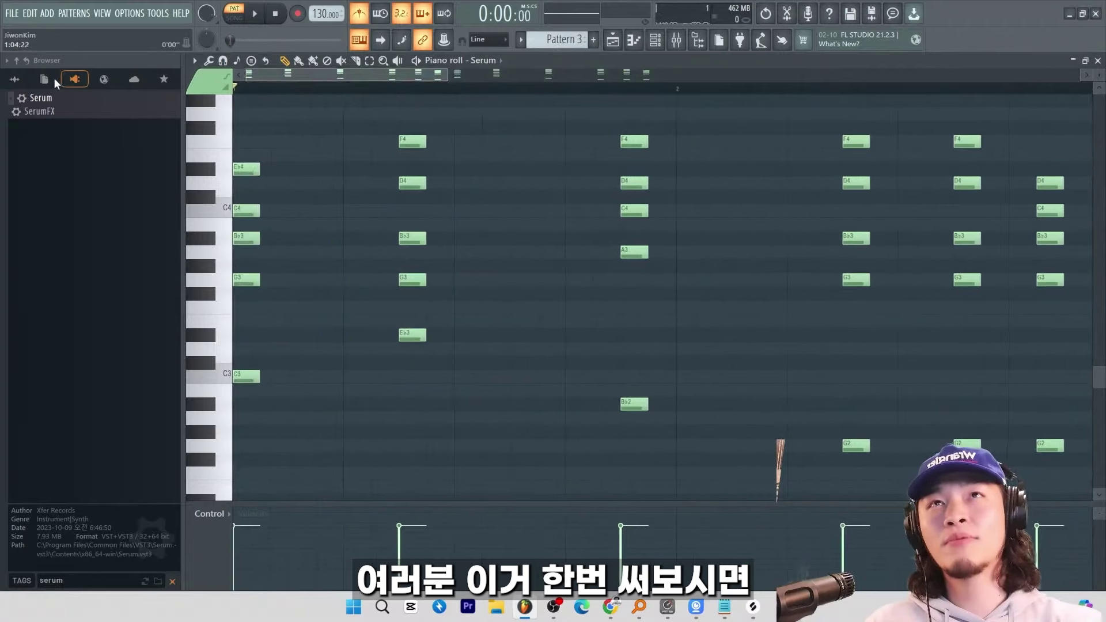
# Step: Switch to Notepad, note "2도, 6도" with "m m" and "M M" on the lines beneath, and return to FL Studio
pyautogui.click(725, 608)
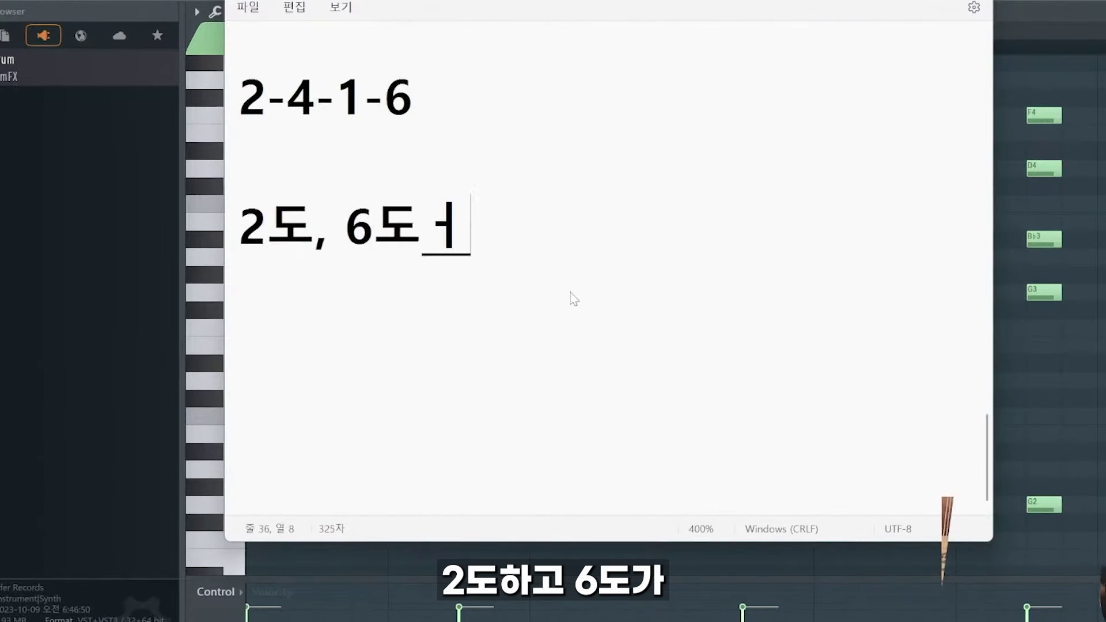
pyautogui.press('Return')
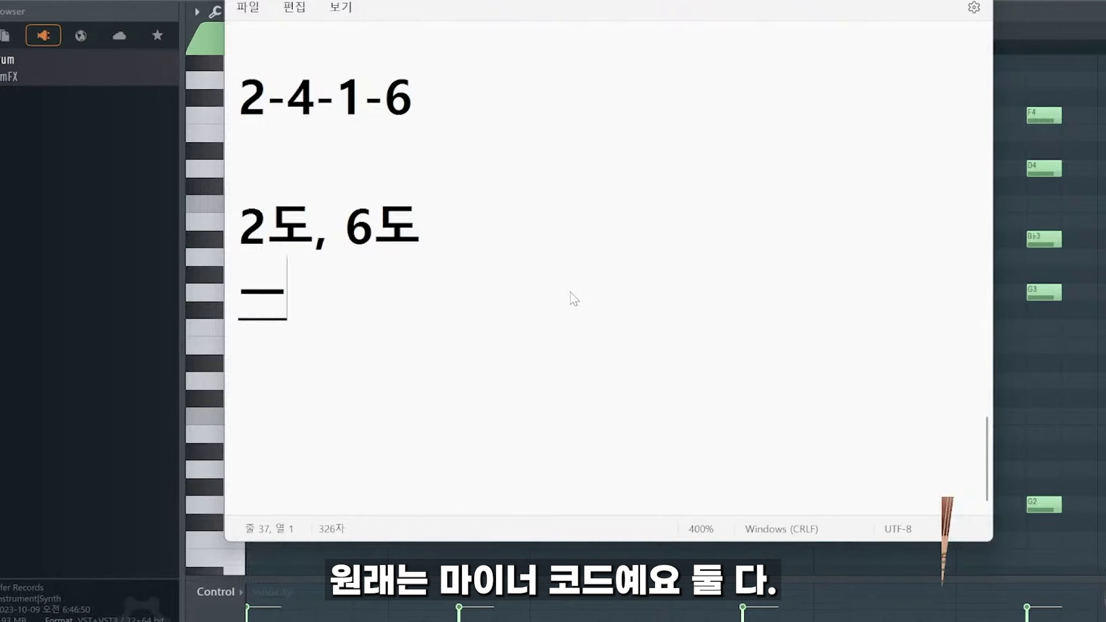
pyautogui.write('m    m ')
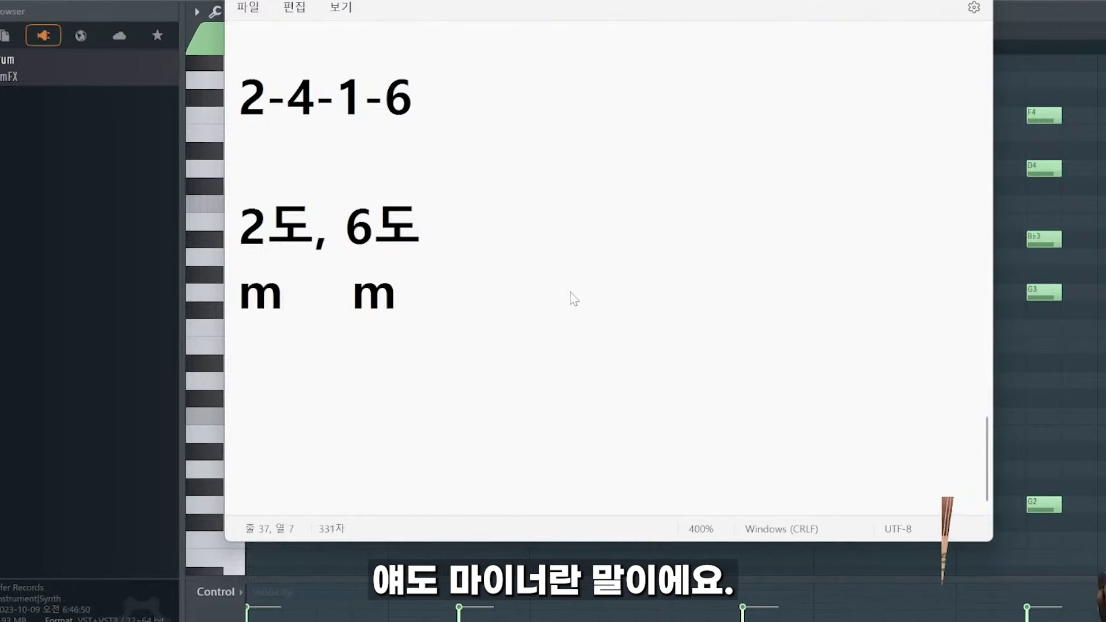
pyautogui.write('M    M')
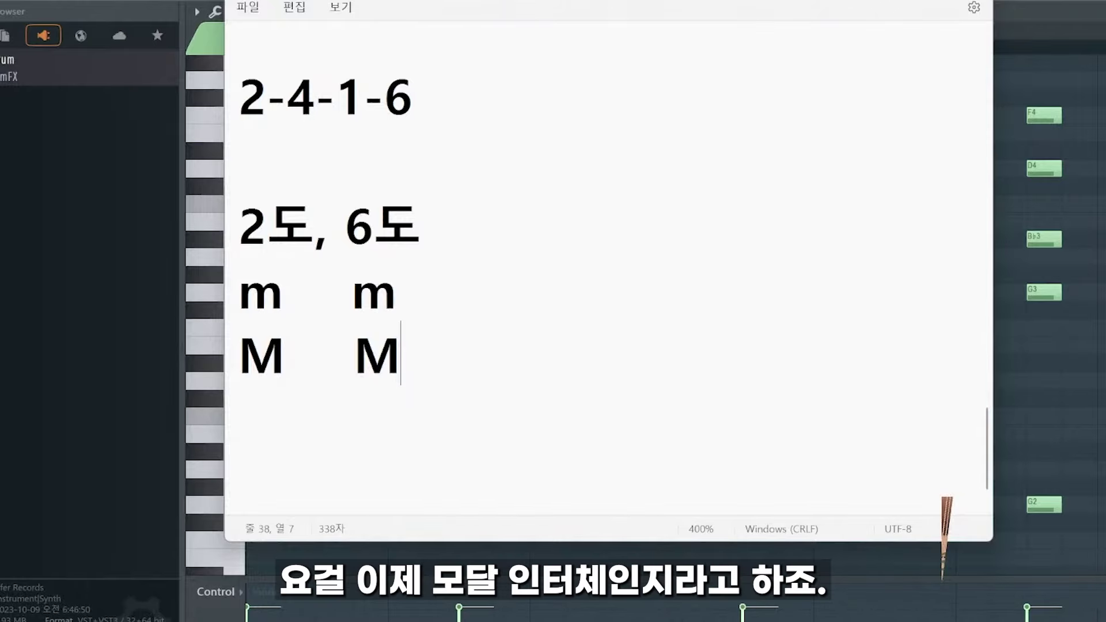
pyautogui.hotkey('alt', 'Tab')
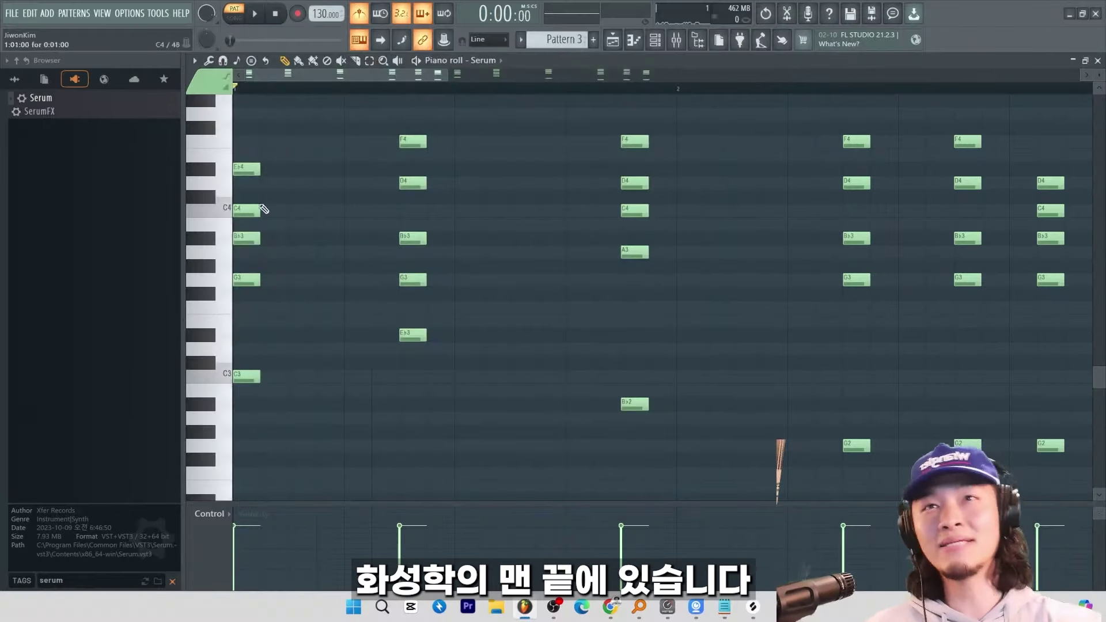
# Step: Transpose all chords up two semitones, back to the key of C
pyautogui.hotkey('ctrl', 'a')
pyautogui.hotkey('shift', 'Up')
pyautogui.hotkey('shift', 'Up')
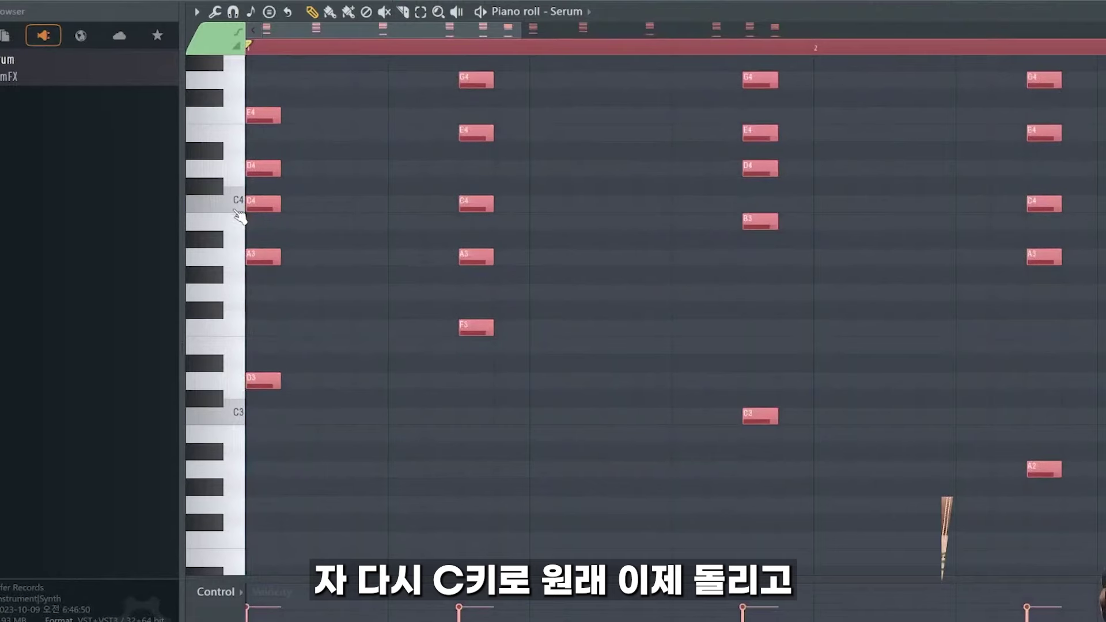
# Step: Rebuild the first chord as DM9 with D3, Db4, E4, Gb4 and A4, and play the progression
pyautogui.scroll(2, 243, 219)
pyautogui.moveTo(248, 236); pyautogui.dragTo(292, 178)
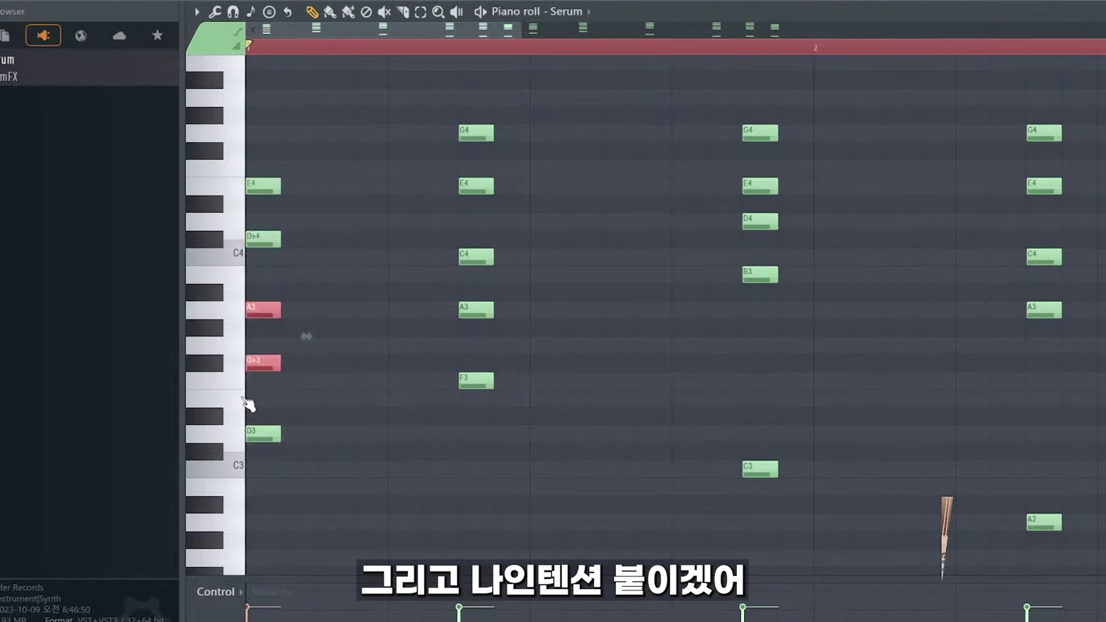
pyautogui.hotkey('ctrl', 'Up')
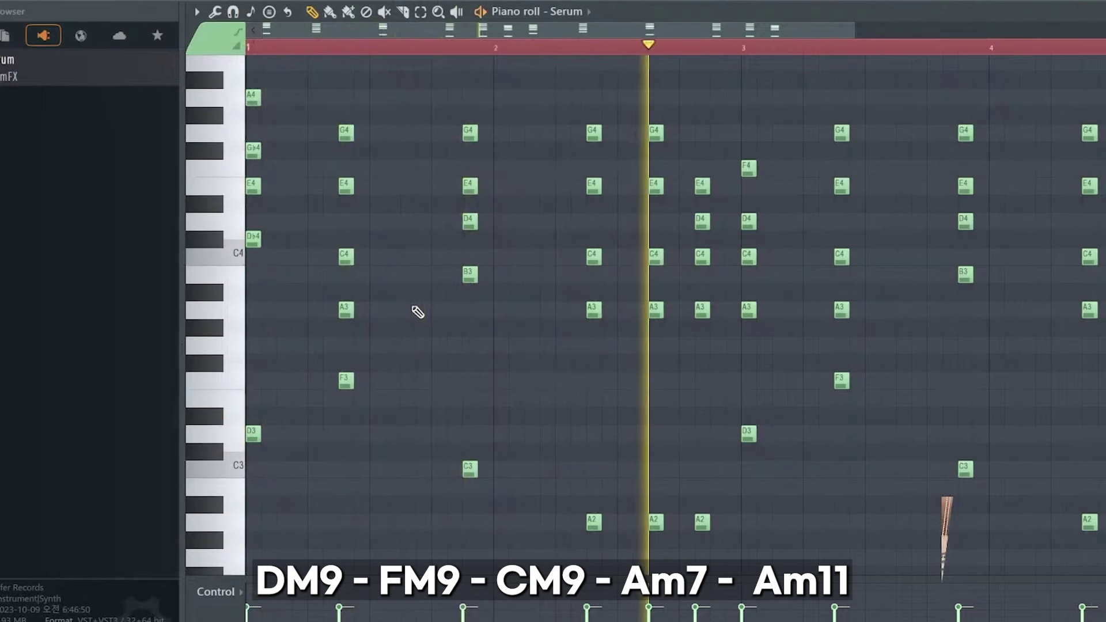
pyautogui.press('space')
# Step: Replace the D minor chord at the start of bar 3 with a copy of the opening DM9 chord and play it
pyautogui.moveTo(792, 144); pyautogui.dragTo(737, 433)
pyautogui.press('Delete')
pyautogui.moveTo(275, 72); pyautogui.dragTo(260, 521)
pyautogui.moveTo(249, 439); pyautogui.dragTo(745, 439)
pyautogui.click(856, 465)
pyautogui.press('space')
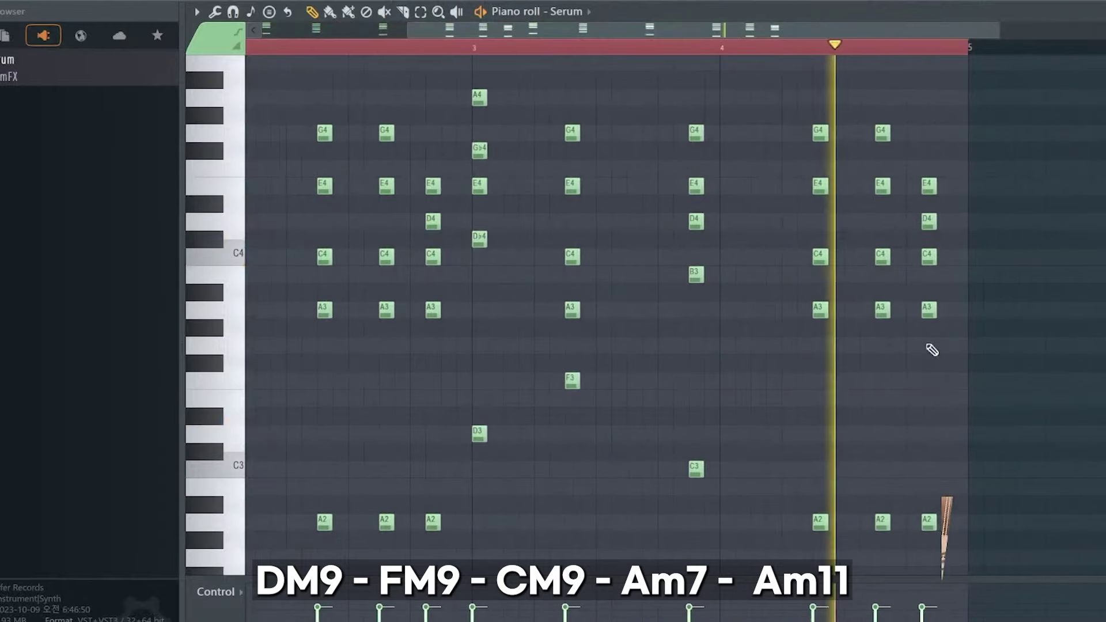
# Step: Change C4 to D4 in bar 4's first two A chords, voice the last as A2, A3, C4, E4, G4, and play the progression
pyautogui.moveTo(701, 229); pyautogui.dragTo(798, 299)
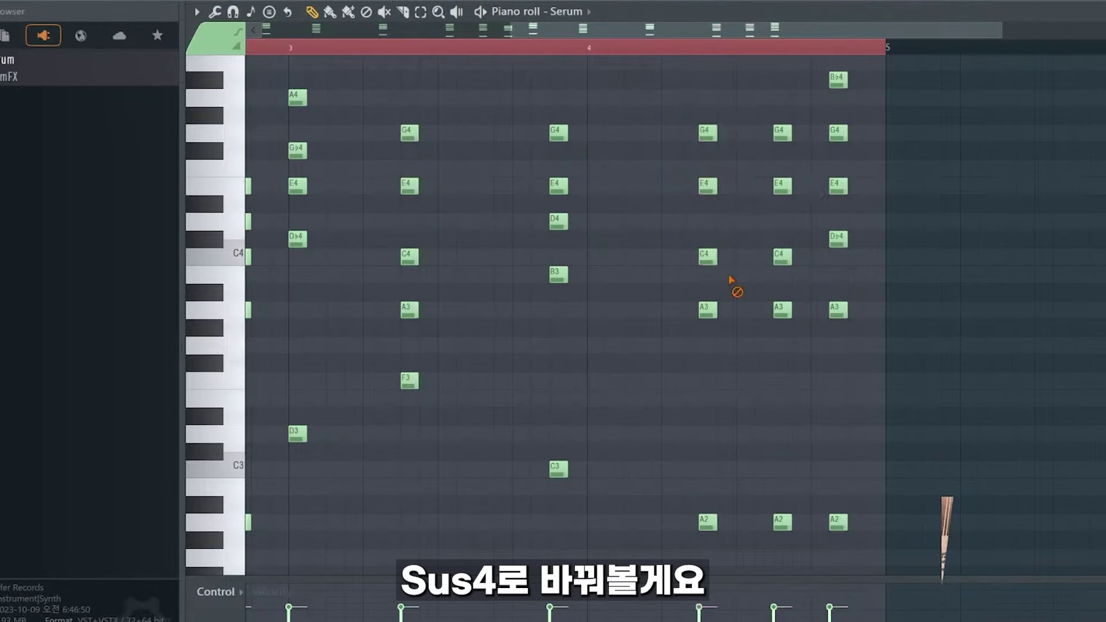
pyautogui.moveTo(711, 222); pyautogui.dragTo(711, 221)
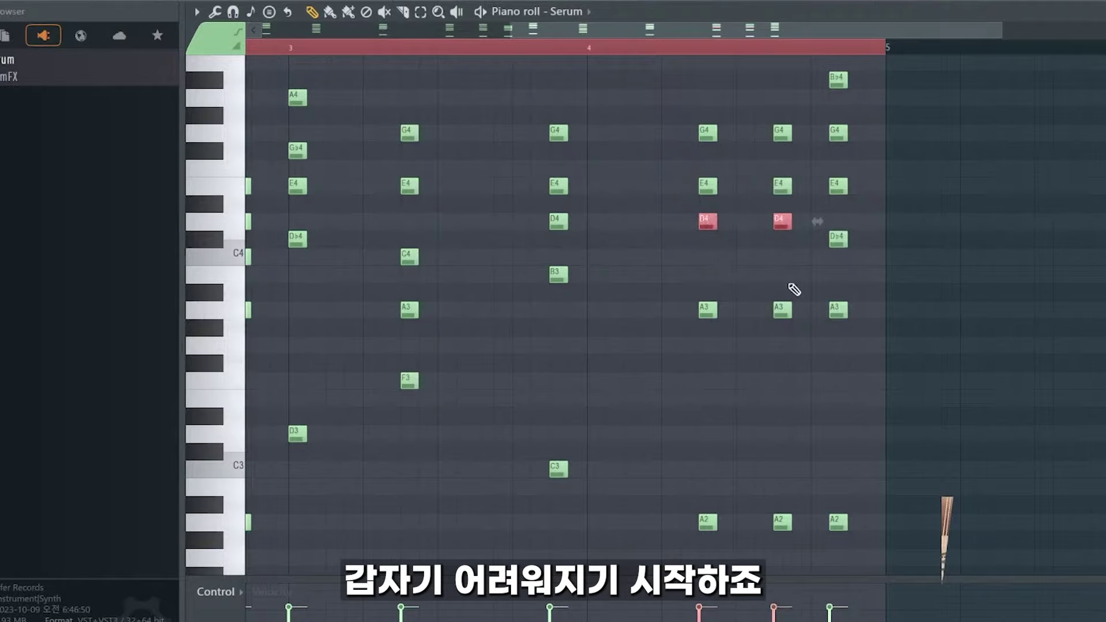
pyautogui.click(647, 45)
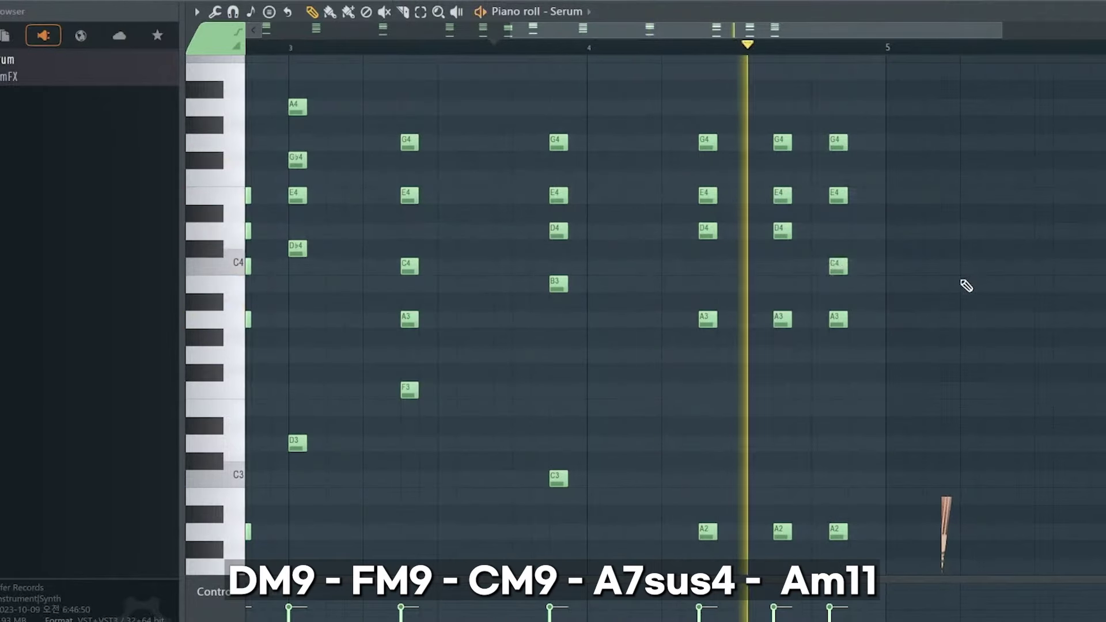
pyautogui.scroll(-3, 826, 54)
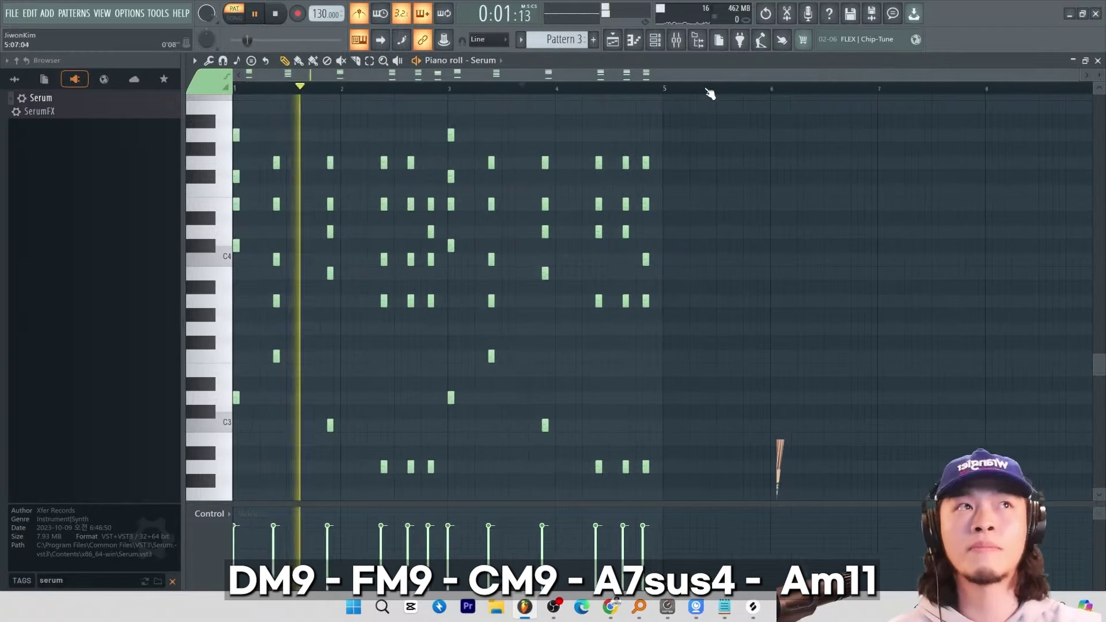
pyautogui.press('space')
pyautogui.scroll(3, 254, 88)
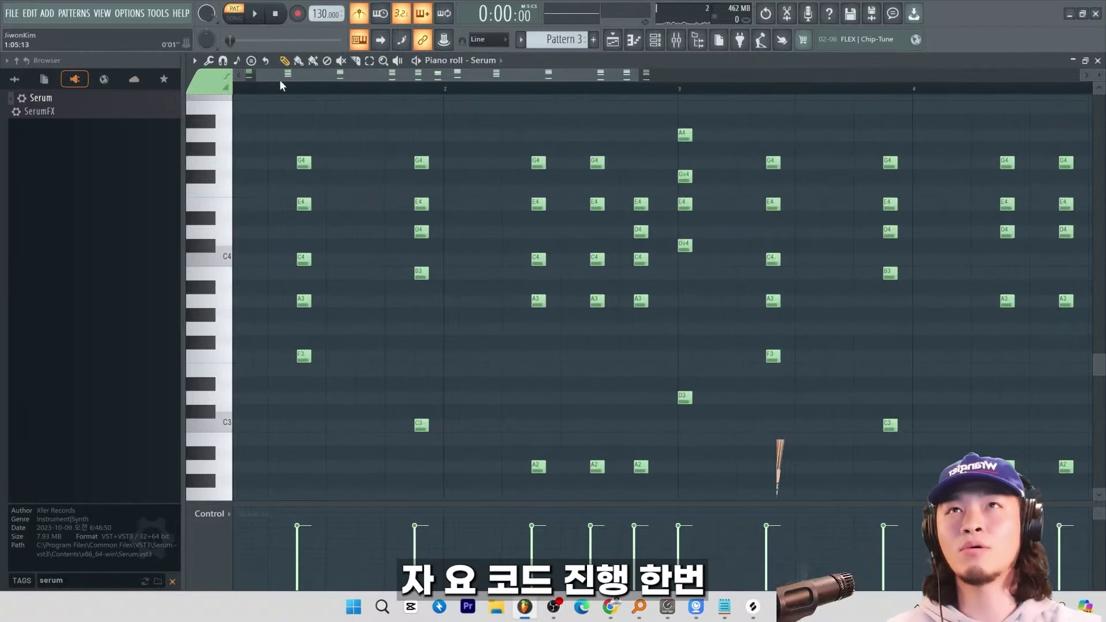
# Step: Switch to Notepad and add the progression 2-4-1-6 on a new line below the existing notes
pyautogui.hotkey('alt', 'Tab')
pyautogui.press('Return')
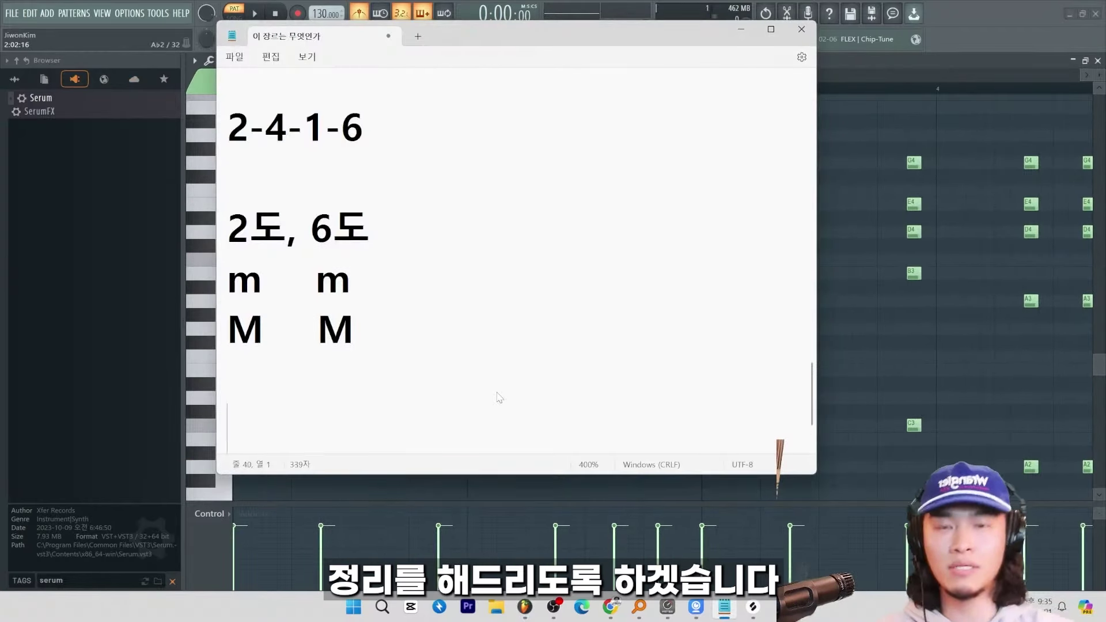
pyautogui.scroll(-1, 499, 395)
pyautogui.write('2')
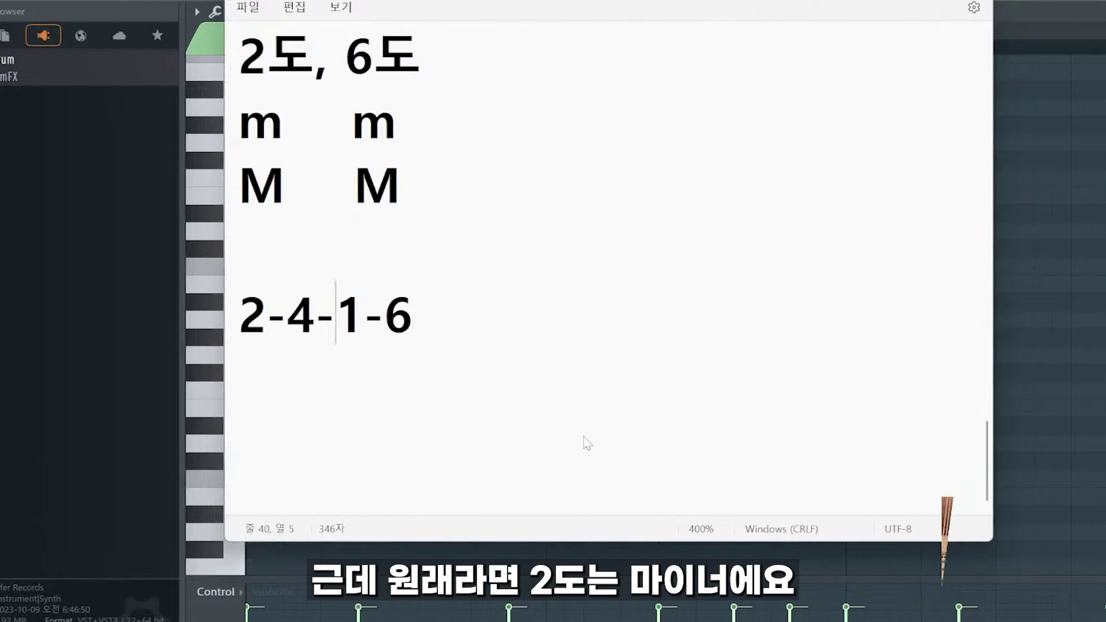
# Step: Mark each degree of the new line as minor or major so it reads 2m-4M-1M-6m
pyautogui.write('m')
pyautogui.press('Right')
pyautogui.press('Right')
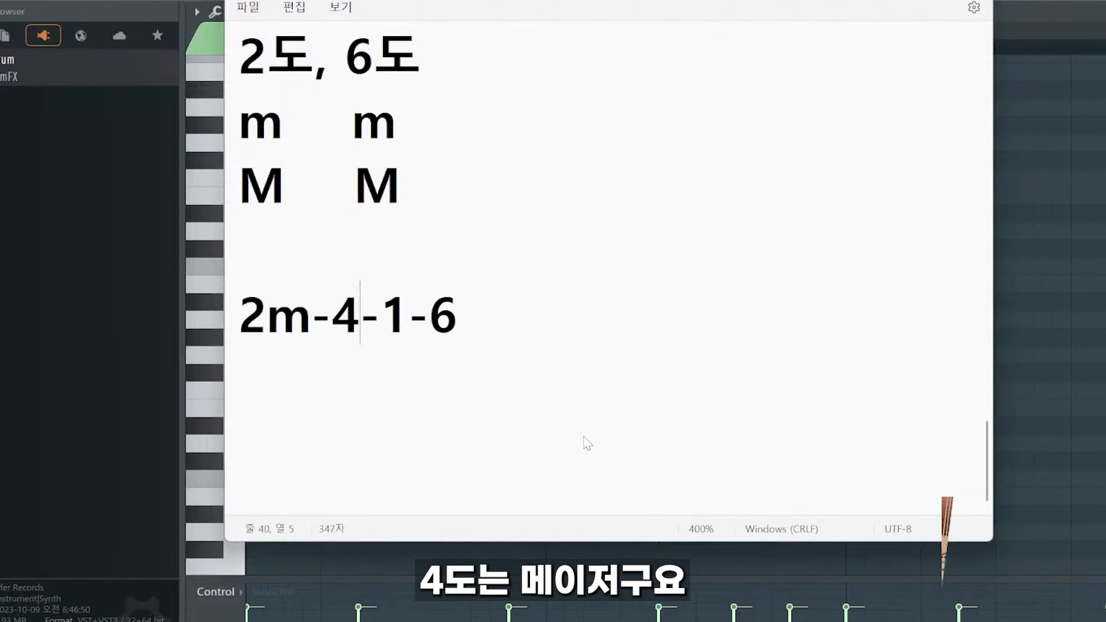
pyautogui.write('M')
pyautogui.press('Right')
pyautogui.press('Right')
pyautogui.write('M')
pyautogui.press('Right')
pyautogui.press('Right')
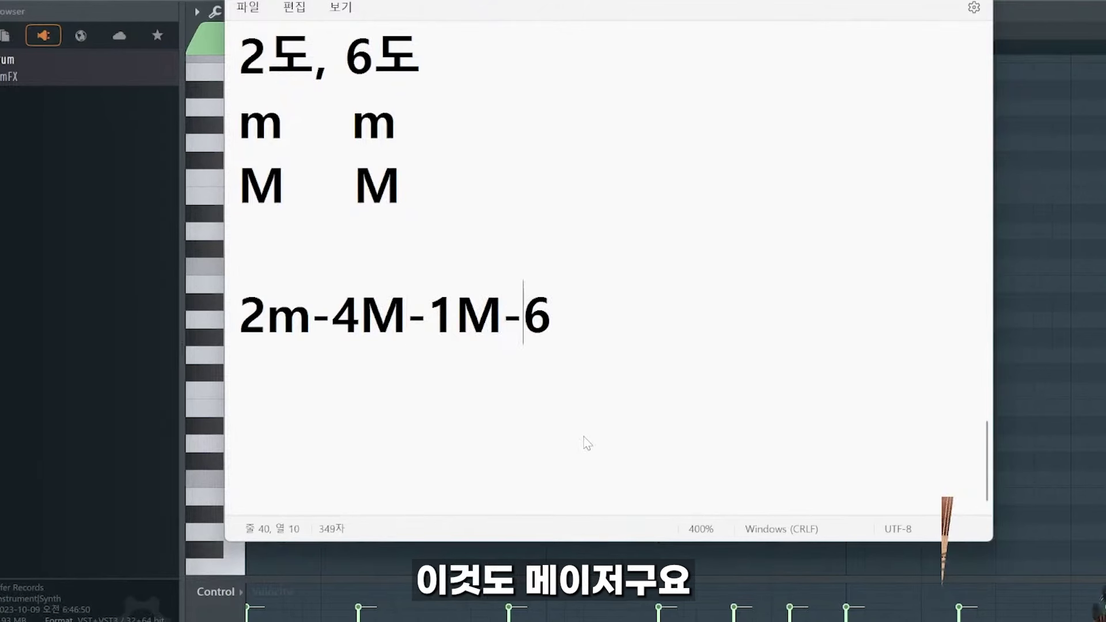
pyautogui.write('m')
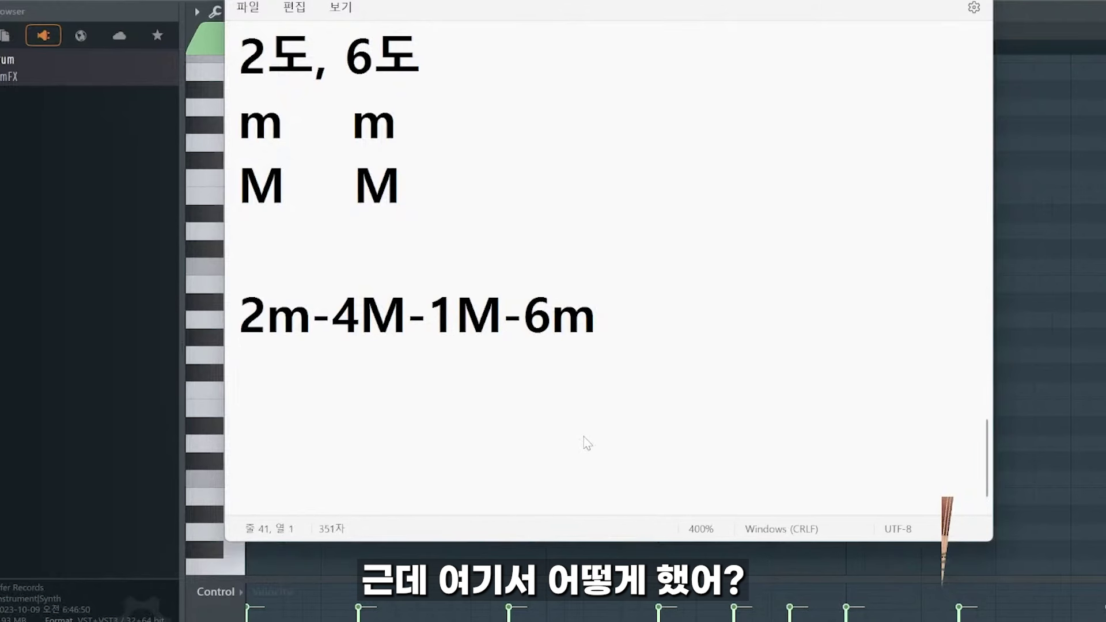
# Step: Write the altered progression 2M-4M-1M-6m on the next line and select that whole line
pyautogui.write('2M')
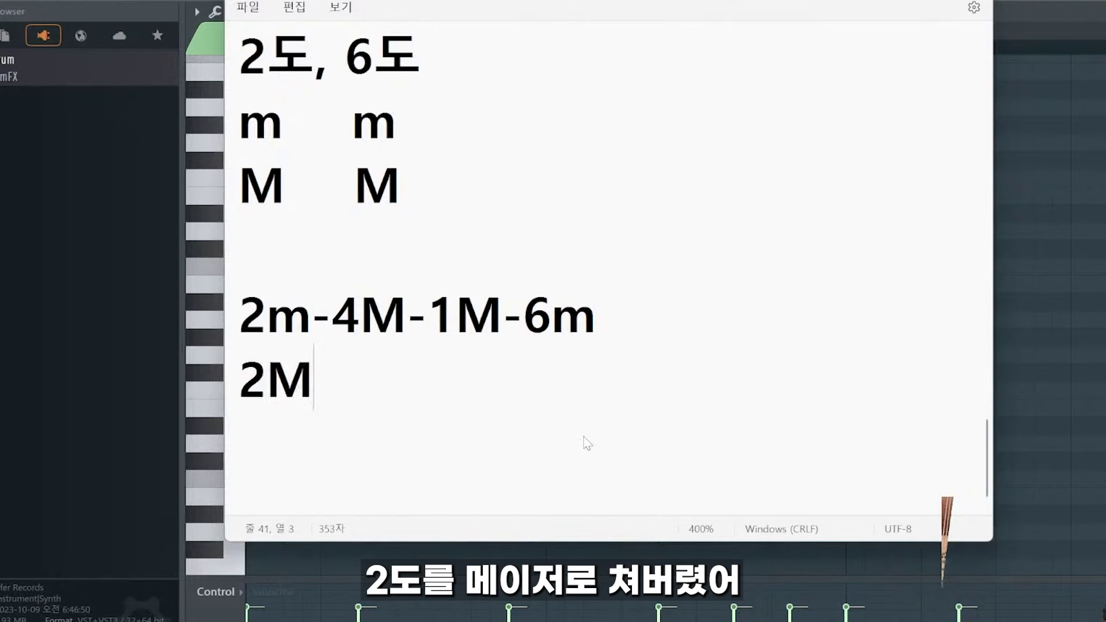
pyautogui.write('-4')
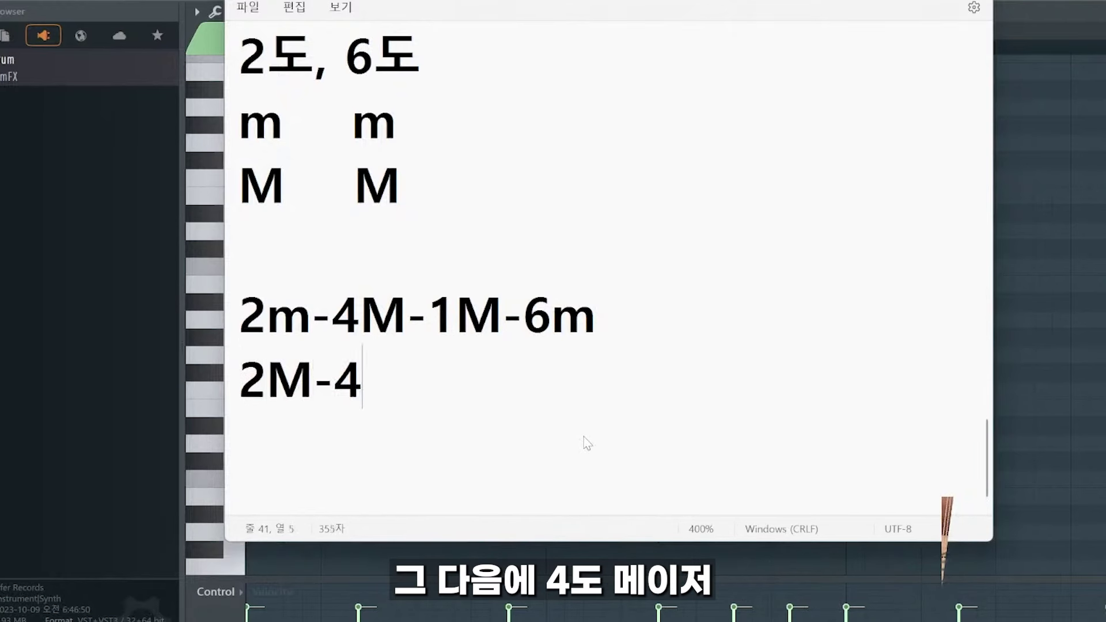
pyautogui.write('M-1M')
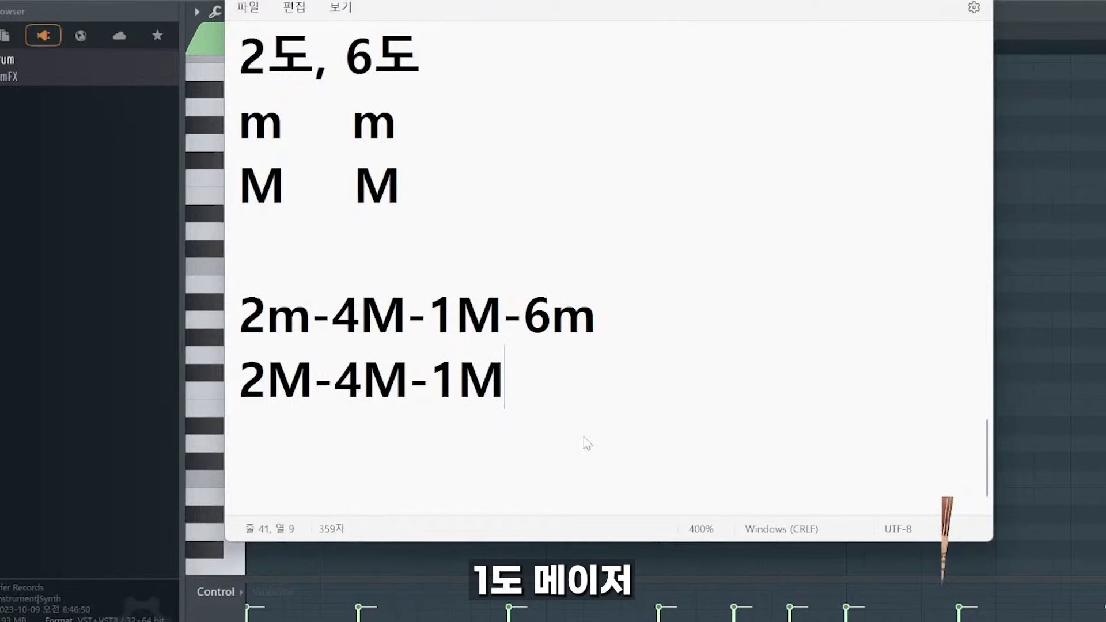
pyautogui.write('-6')
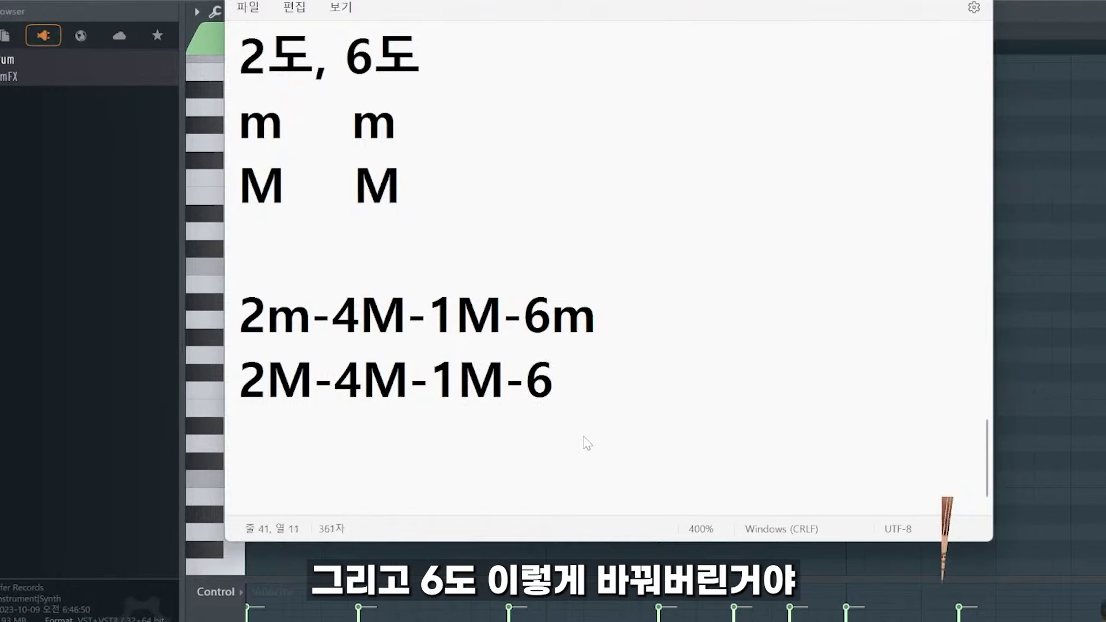
pyautogui.write('m')
pyautogui.hotkey('shift', 'Left')
pyautogui.hotkey('shift', 'Left')
pyautogui.hotkey('shift', 'Left')
pyautogui.hotkey('shift', 'Left')
pyautogui.hotkey('shift', 'Left')
pyautogui.hotkey('shift', 'Left')
pyautogui.hotkey('shift', 'Left')
pyautogui.hotkey('shift', 'Left')
pyautogui.hotkey('shift', 'Left')
pyautogui.hotkey('shift', 'Left')
pyautogui.hotkey('shift', 'Left')
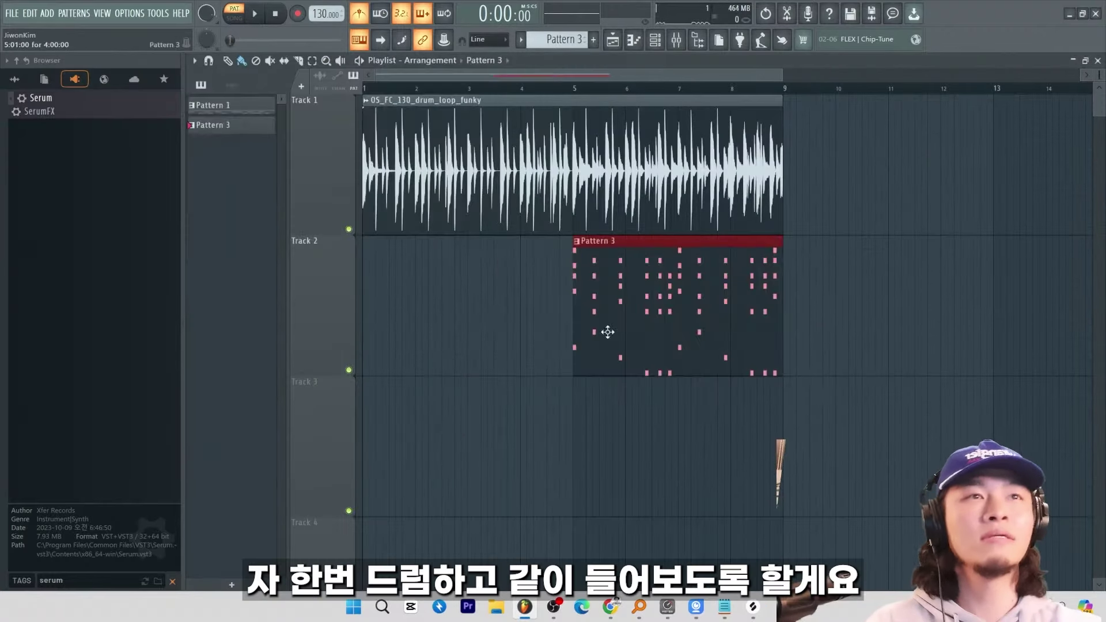
# Step: In the FL Studio playlist, move the Pattern 3 clip on Track 2 to bar 1 and place a copy at bar 5
pyautogui.moveTo(602, 328); pyautogui.dragTo(354, 301)
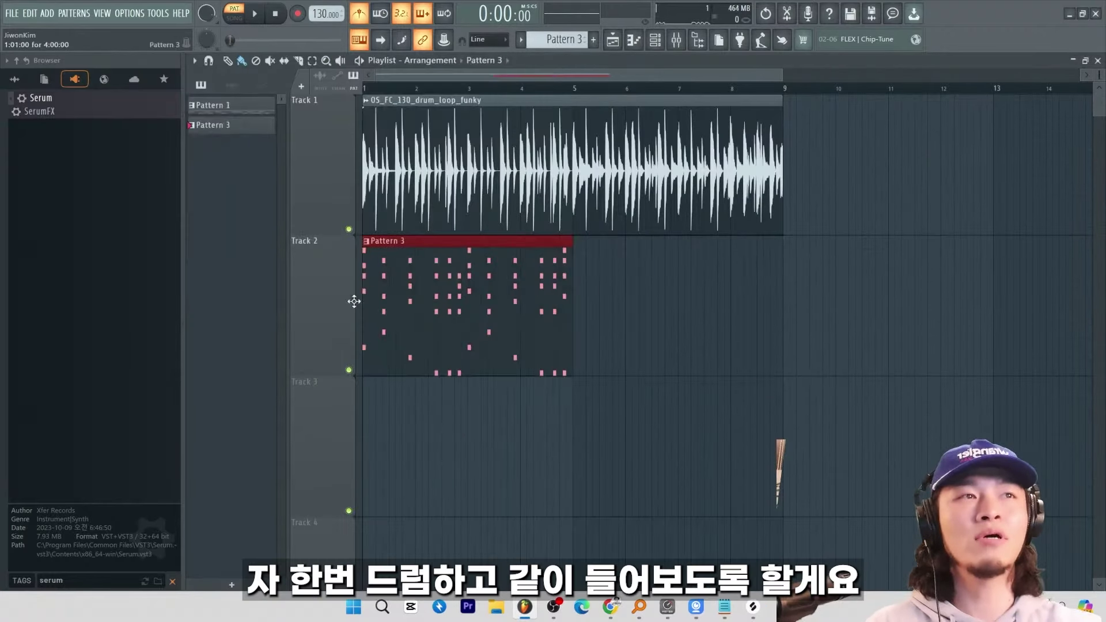
pyautogui.moveTo(487, 306); pyautogui.dragTo(659, 309)
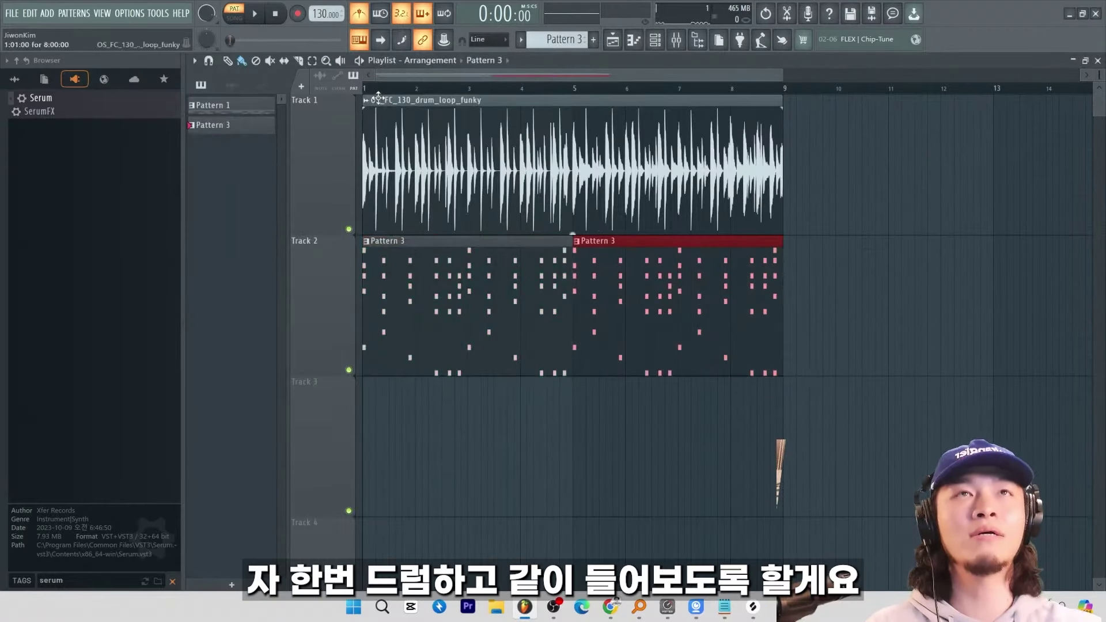